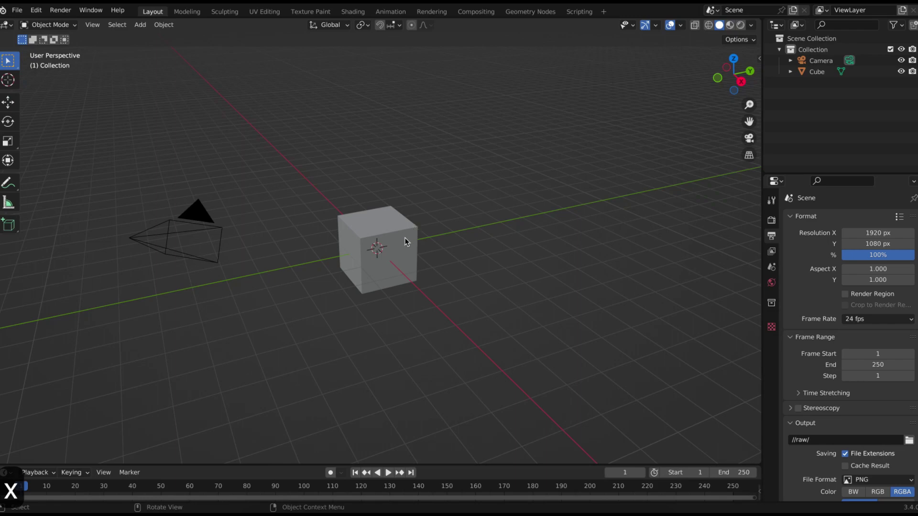
Scale the selected cube up, then squash it along Z into a low, wide slab
left_click(405, 241)
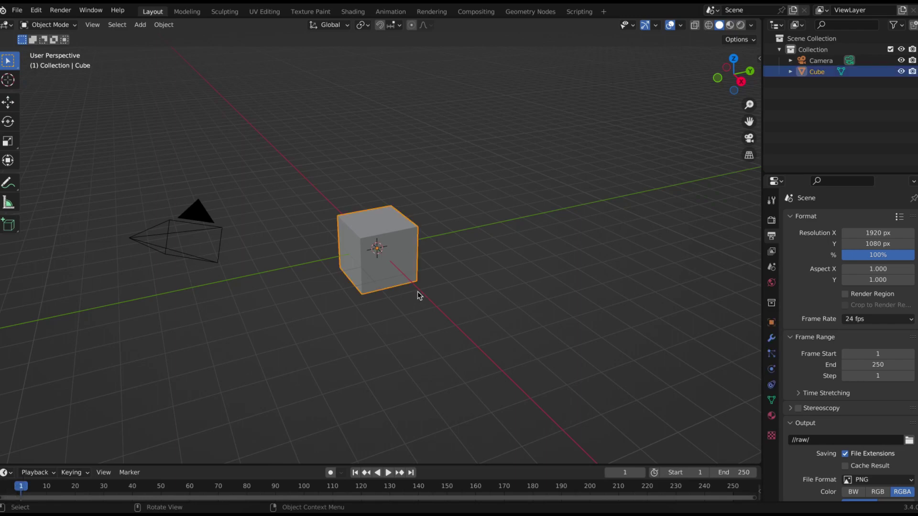
key("s")
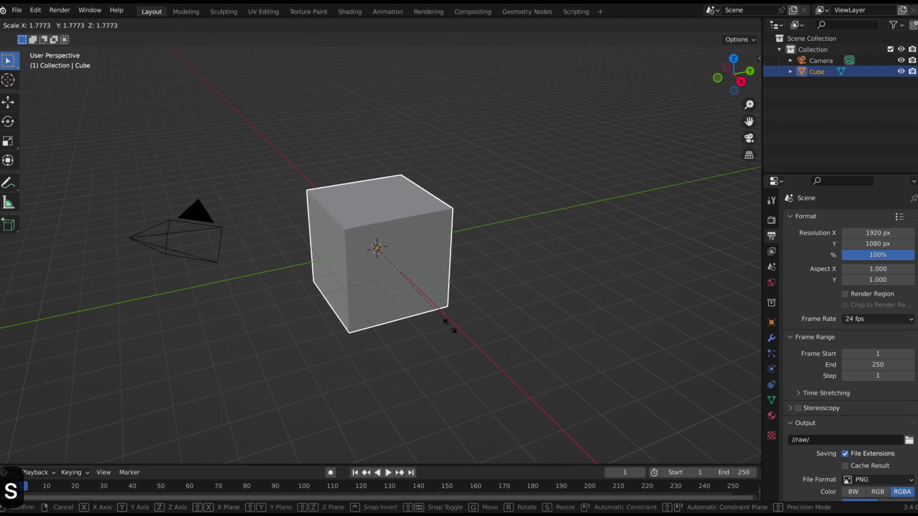
left_click(449, 326)
key("s")
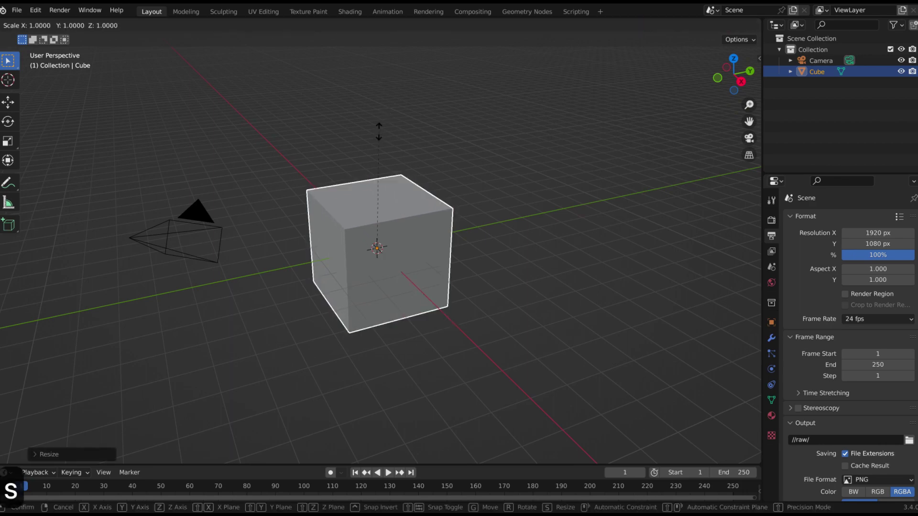
key("z")
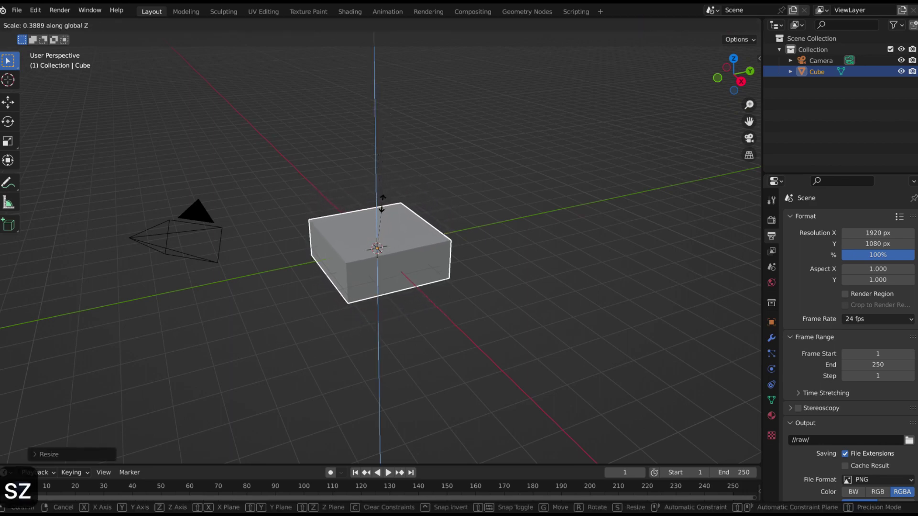
left_click(382, 210)
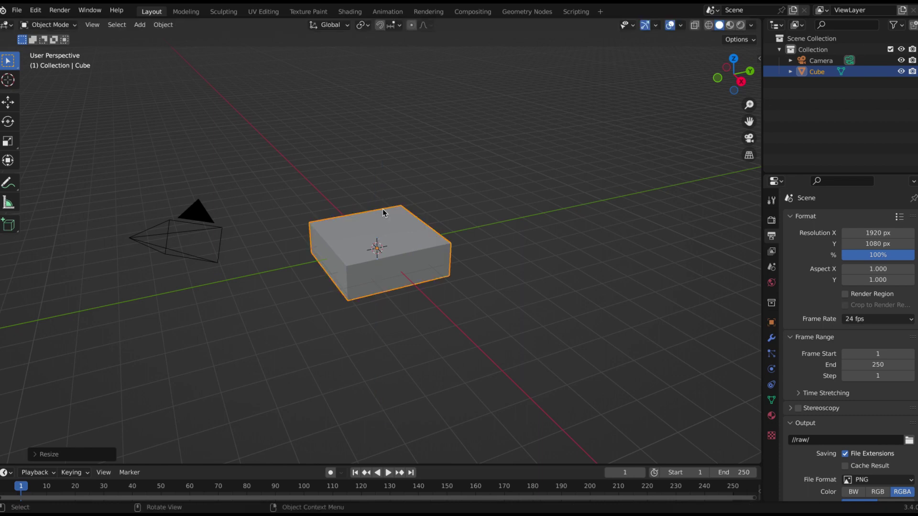
In wireframe Edit Mode, box-select only the slab's top face
key("z")
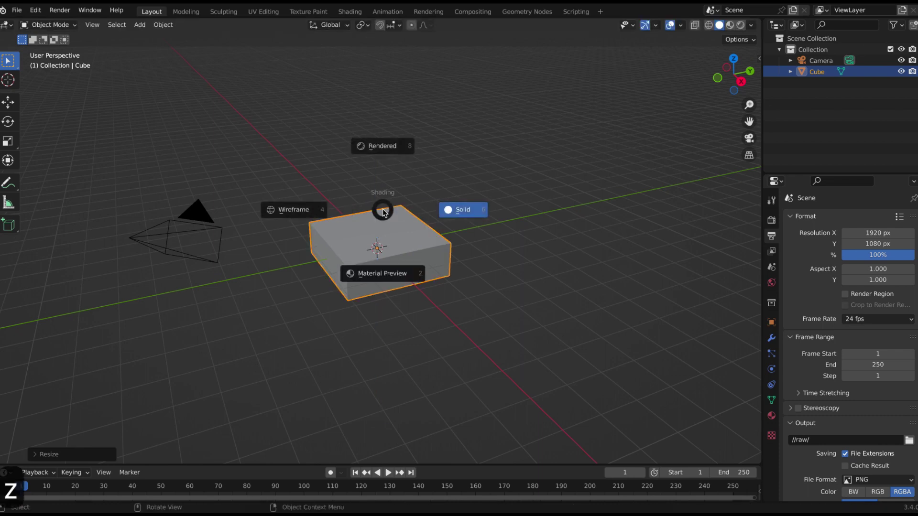
key("4")
key("Tab")
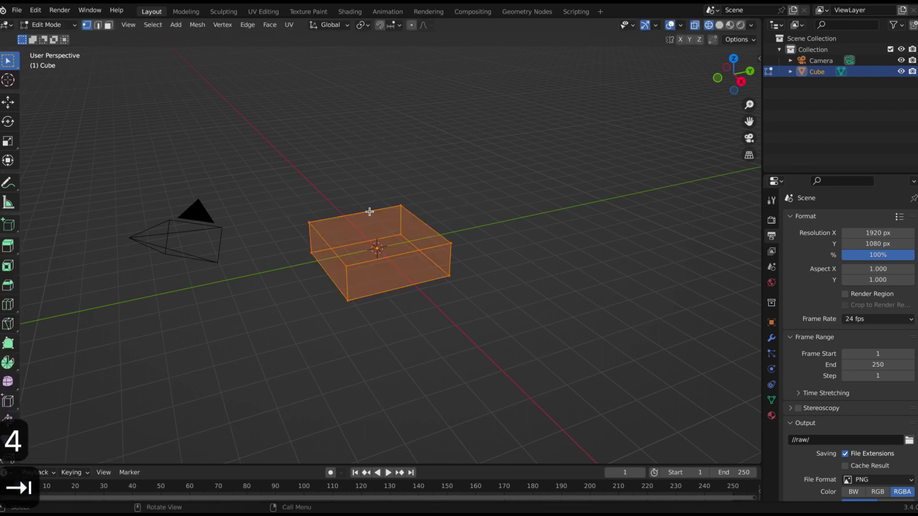
key("1")
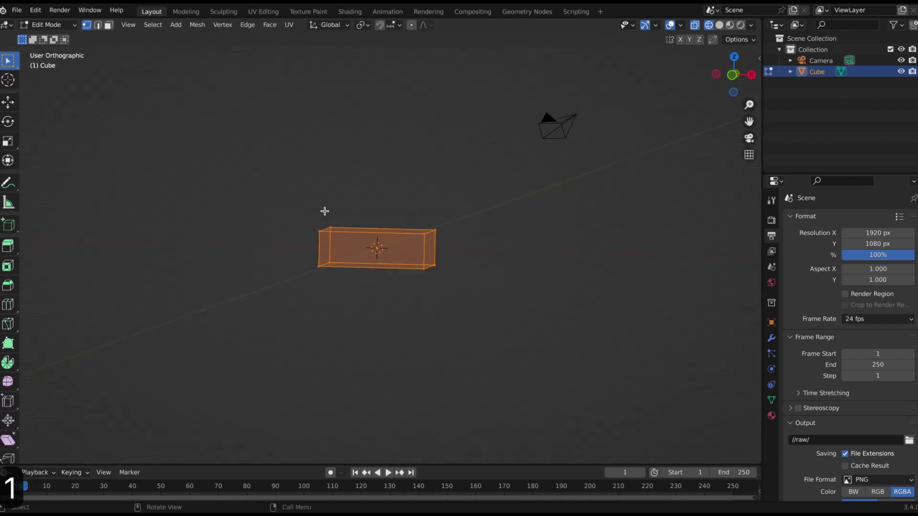
key("a")
key("a")
key("b")
left_click_drag(311, 211, 440, 248)
key("7")
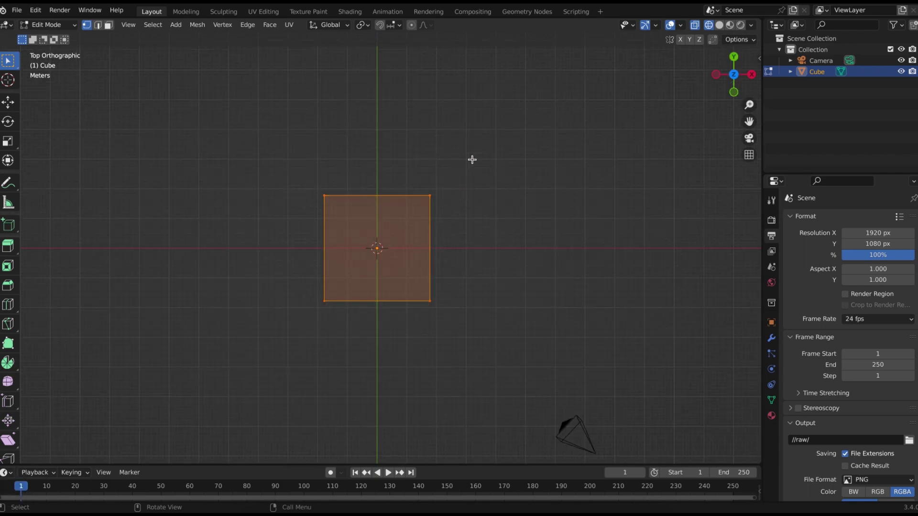
Extrude and inset the top face into a thin rim, then extrude it down along Z into a cavity
key("e")
key("s")
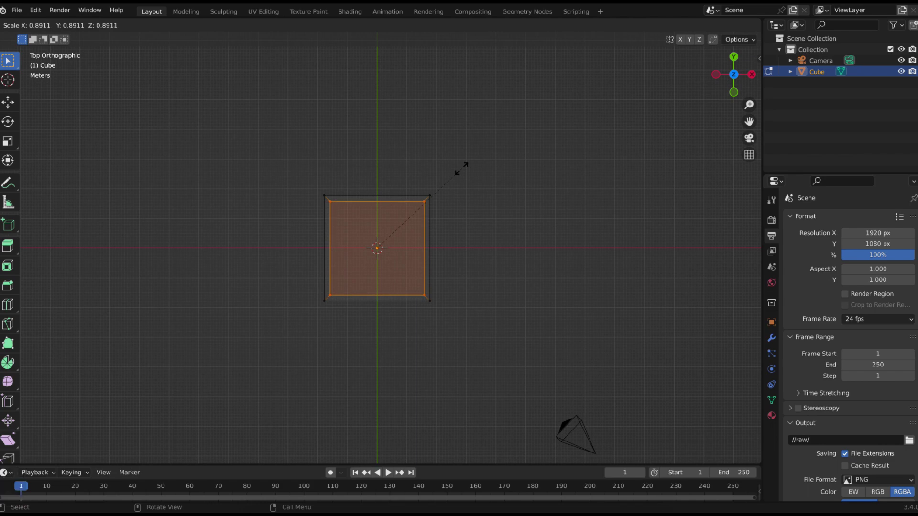
left_click(460, 169)
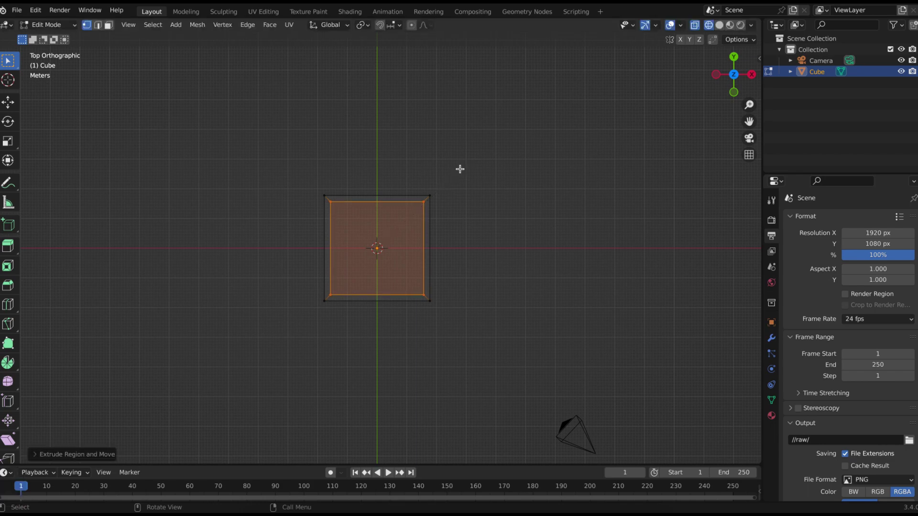
key("KP_1")
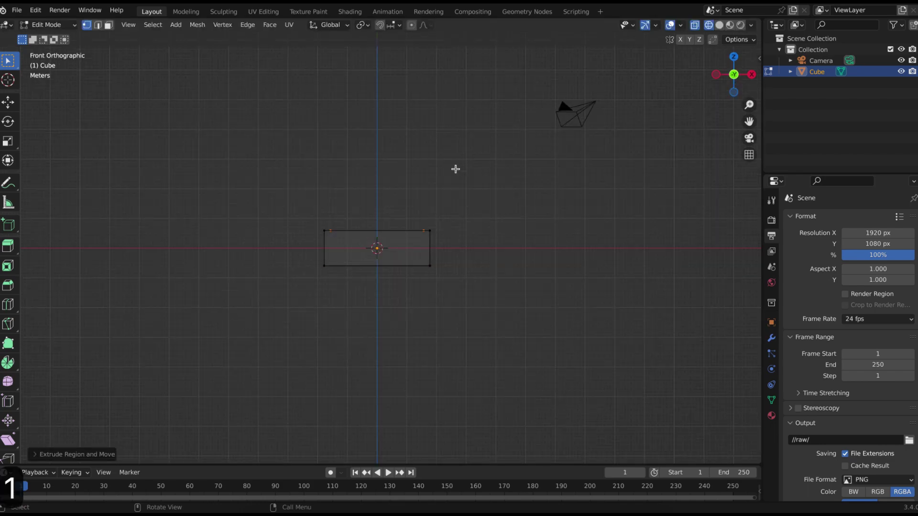
key("e")
key("z")
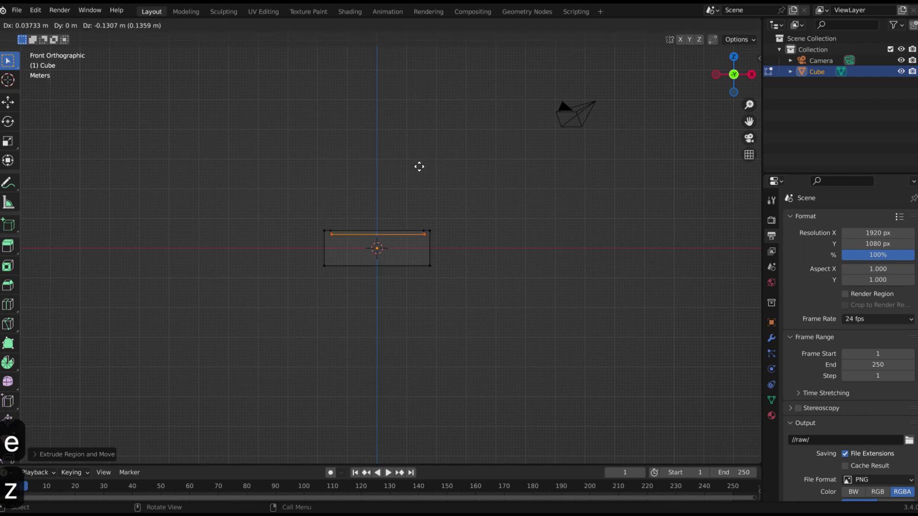
key("z")
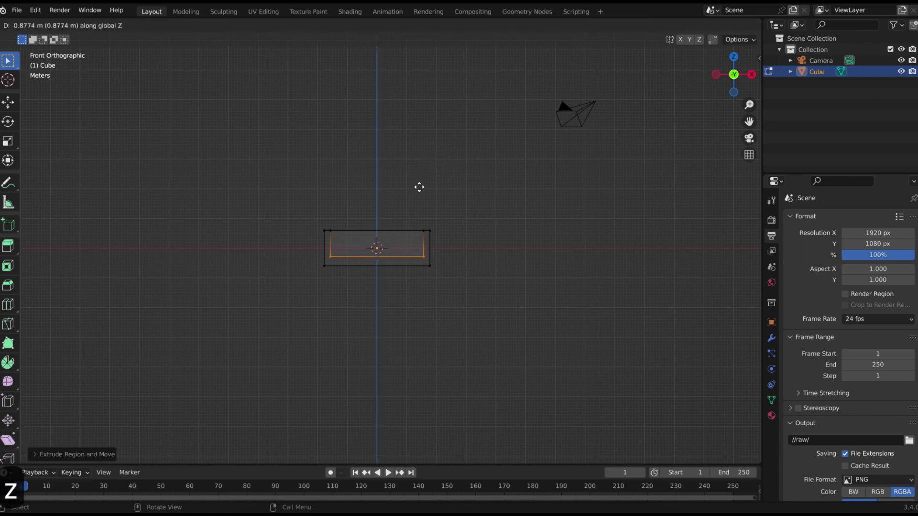
left_click(419, 188)
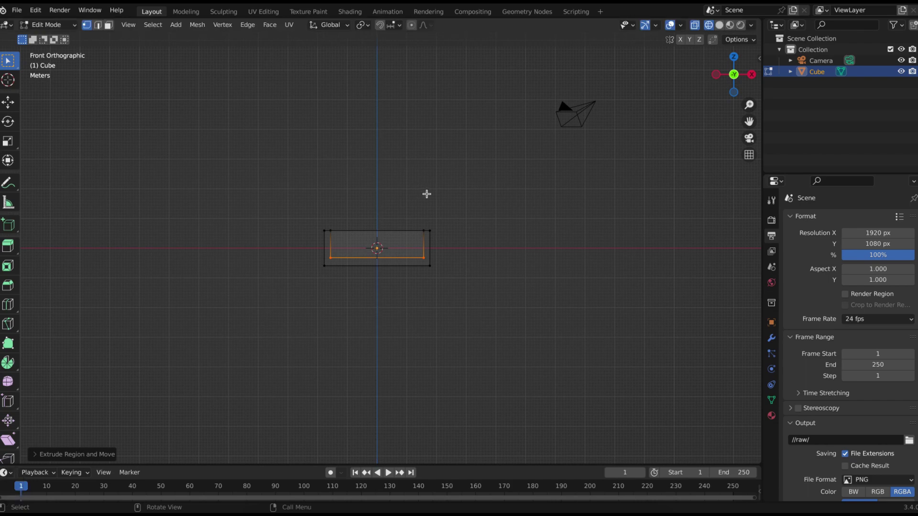
Back in Object Mode, flatten the tray slightly along Z to 0.8725
key("Tab")
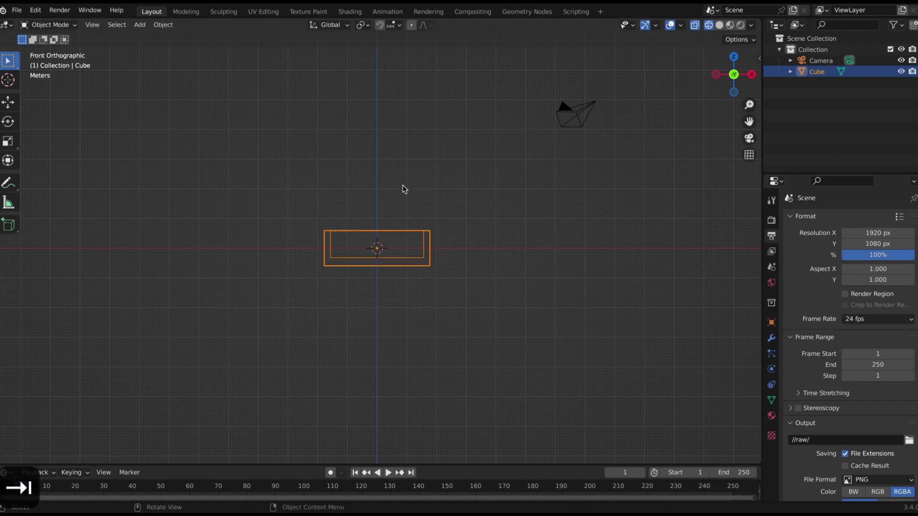
key("s")
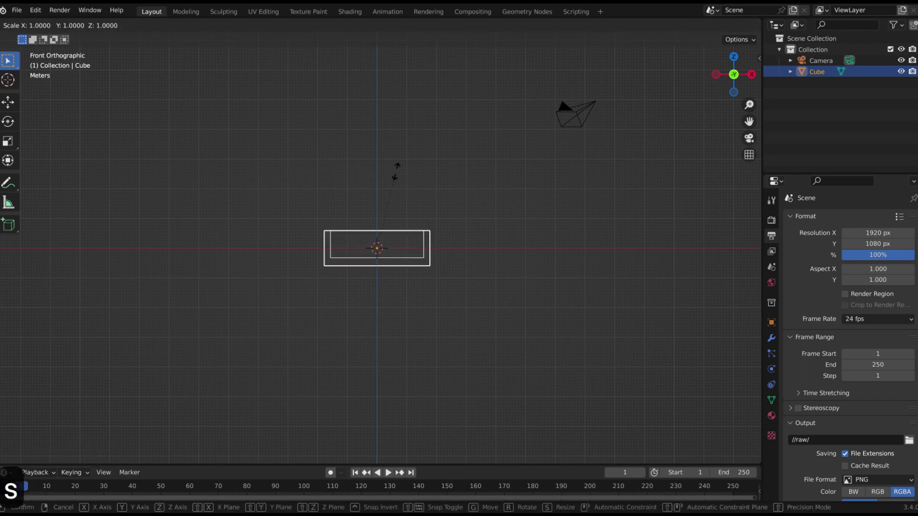
key("z")
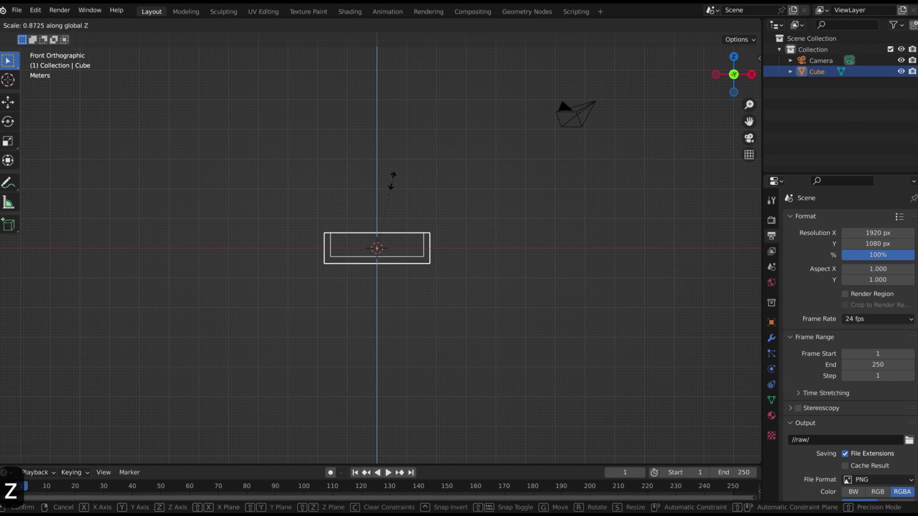
left_click(392, 181)
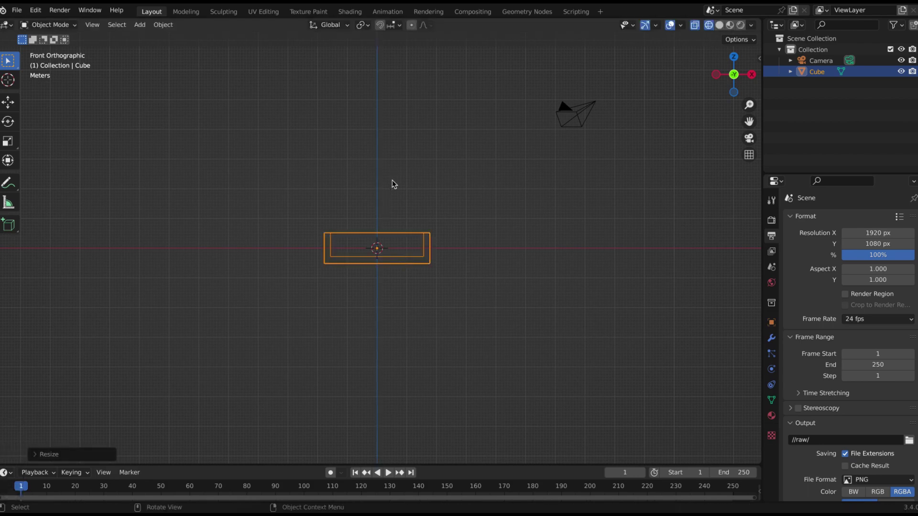
middle_click_drag(448, 183, 447, 183)
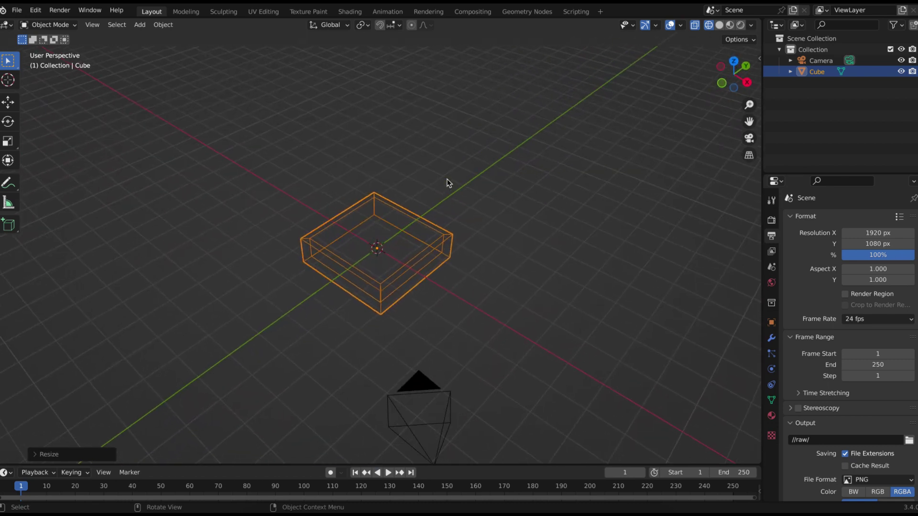
In the Shading workspace, replace the Principled BSDF with a Glass BSDF wired to Material Output Surface
left_click(350, 12)
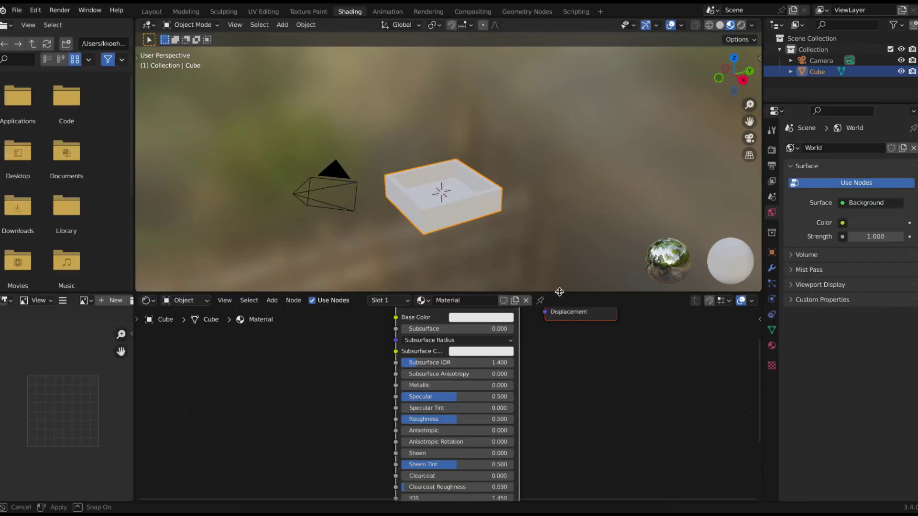
left_click_drag(556, 293, 550, 195)
left_click(504, 216)
key("x")
key("shift+a")
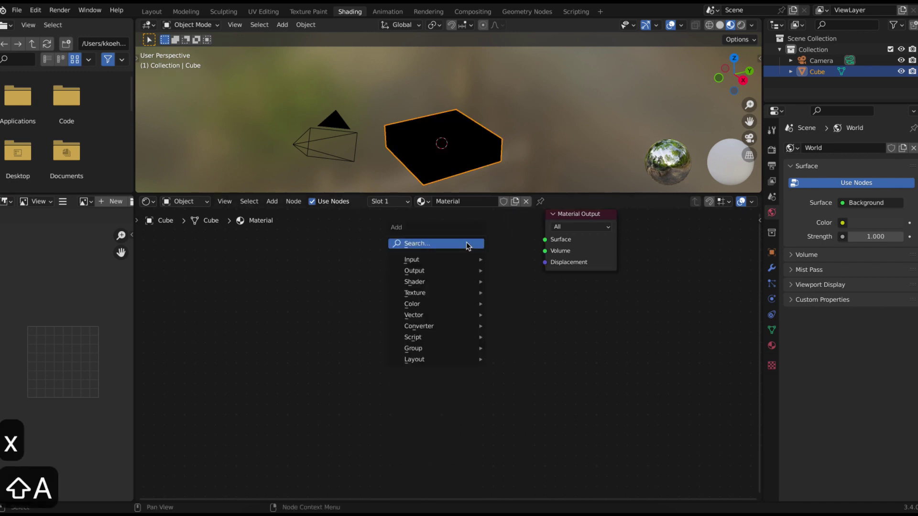
mouse_move(449, 282)
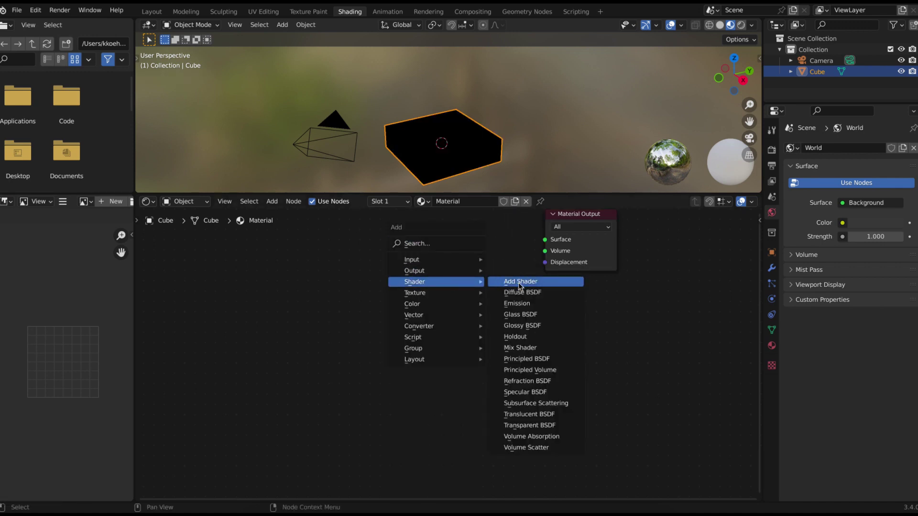
left_click(525, 311)
left_click(425, 239)
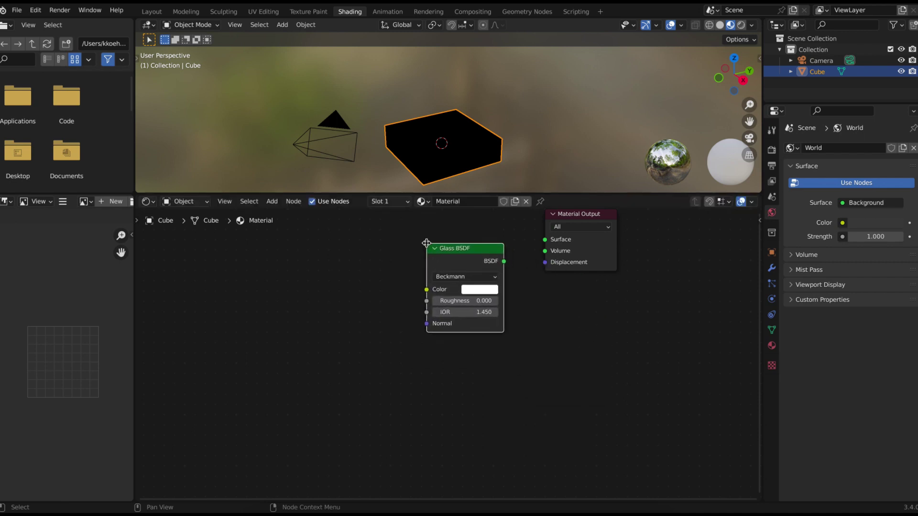
left_click_drag(503, 261, 542, 245)
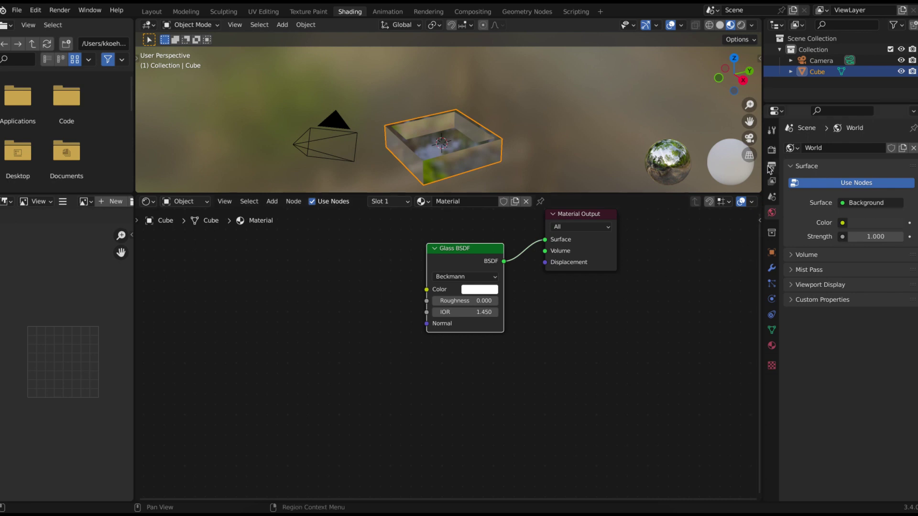
Switch the render engine to Cycles and lower render Max Samples from 4096 to 32
left_click(772, 151)
left_click(875, 147)
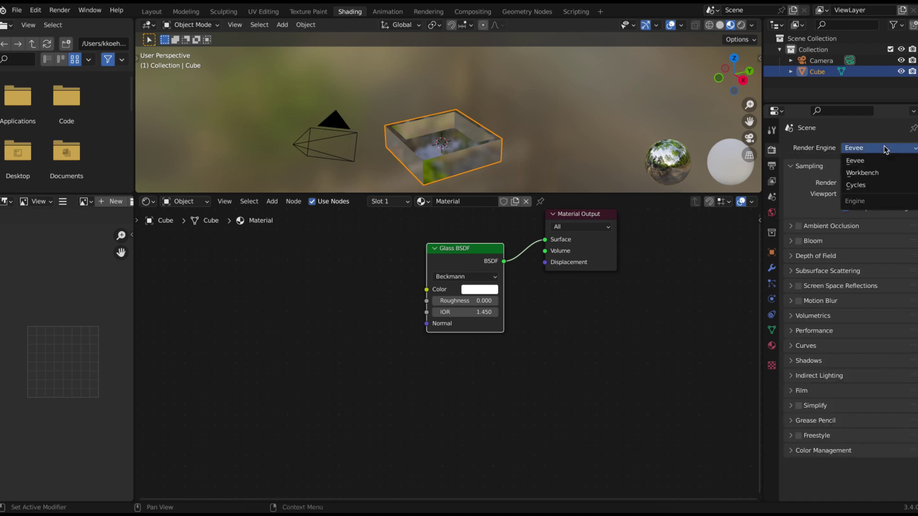
left_click(877, 186)
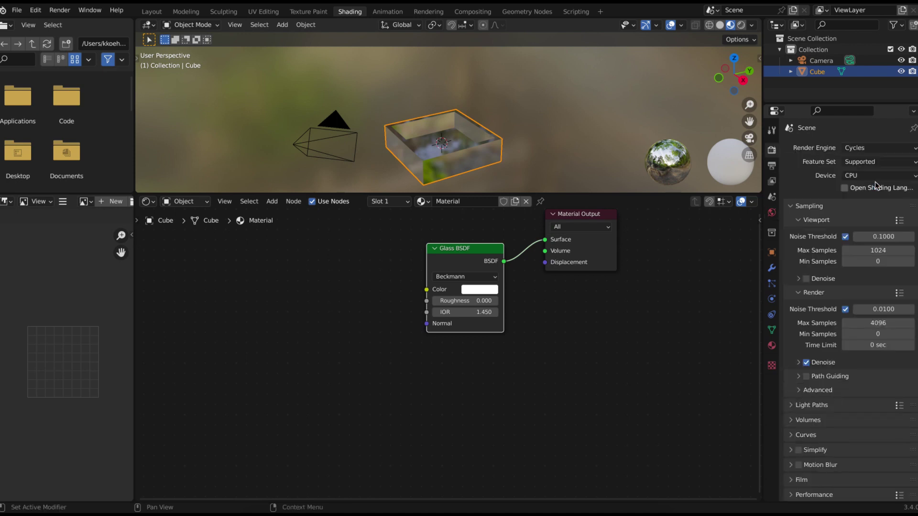
left_click(868, 323)
type("32")
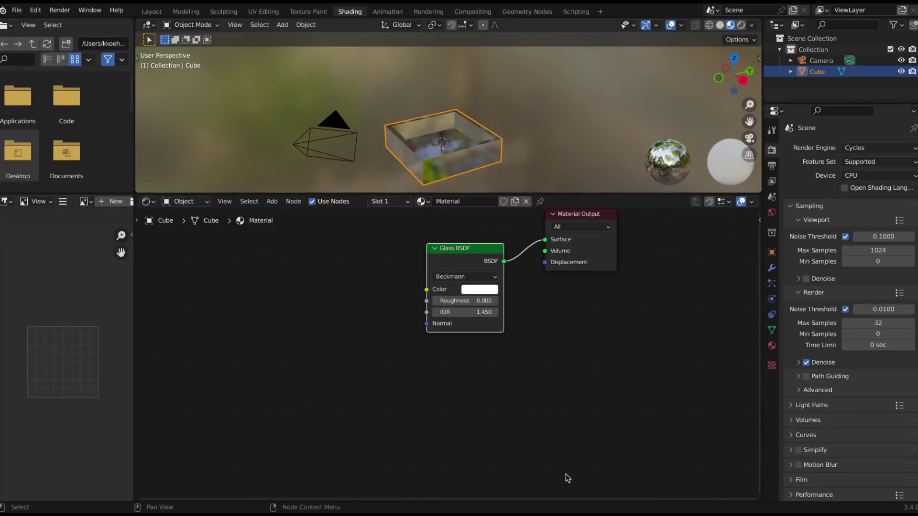
Switch the node editor to the World shader and duplicate its Background node below the original
left_click(178, 201)
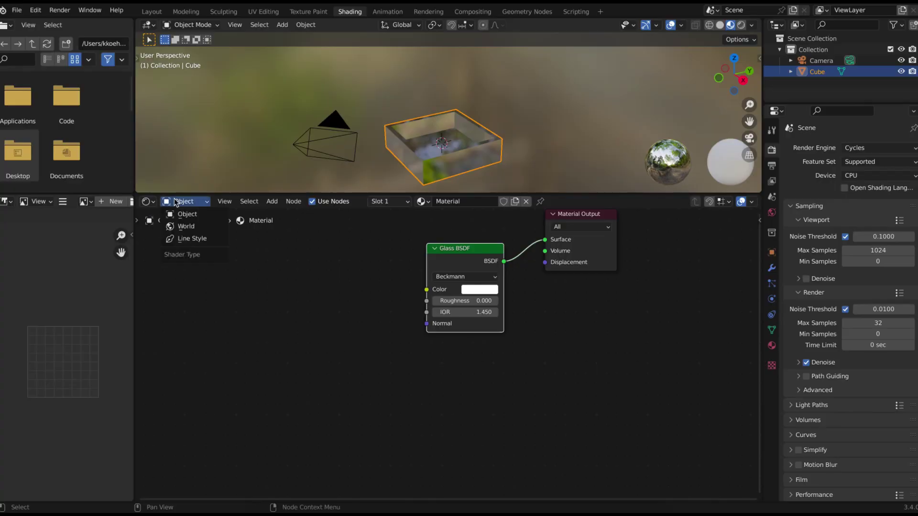
left_click(188, 226)
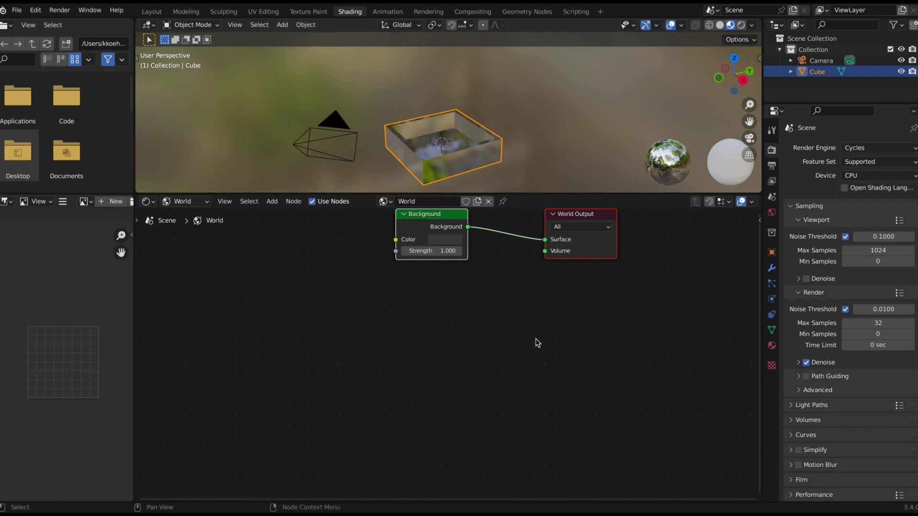
key("Home")
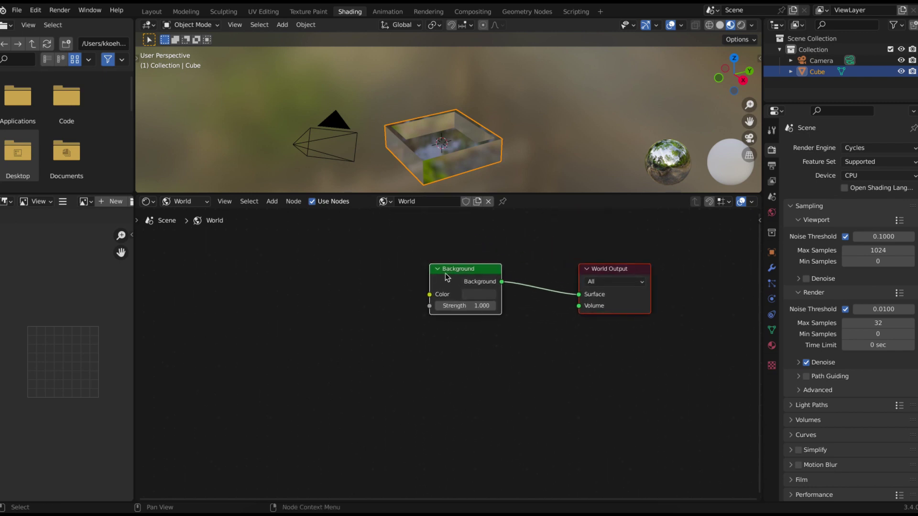
left_click(479, 274)
key("shift+d")
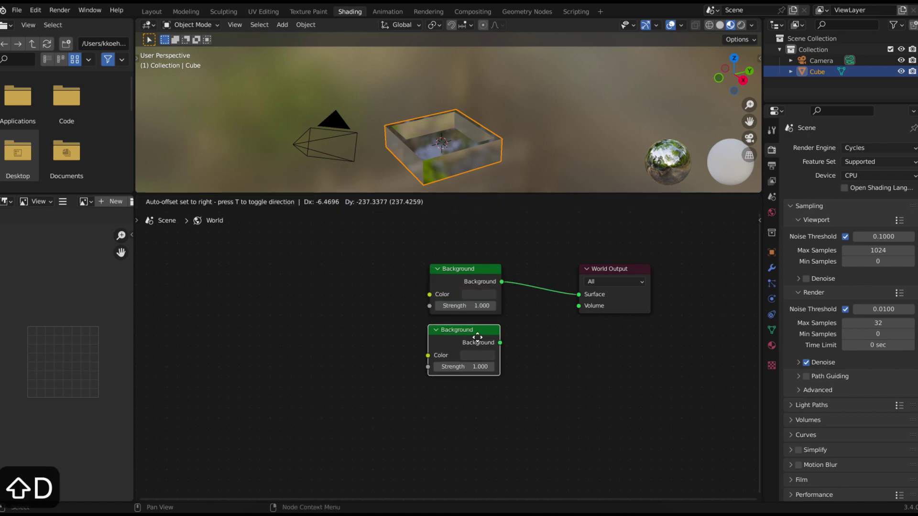
left_click(480, 340)
Mix both Backgrounds through a Mix Shader into World Output, driven by Light Path's Is Camera Ray
key("shift+a")
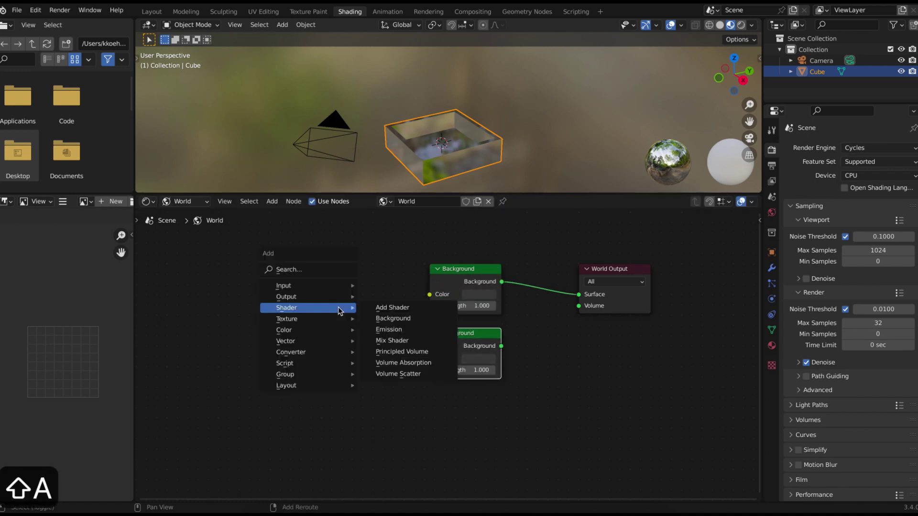
left_click(406, 340)
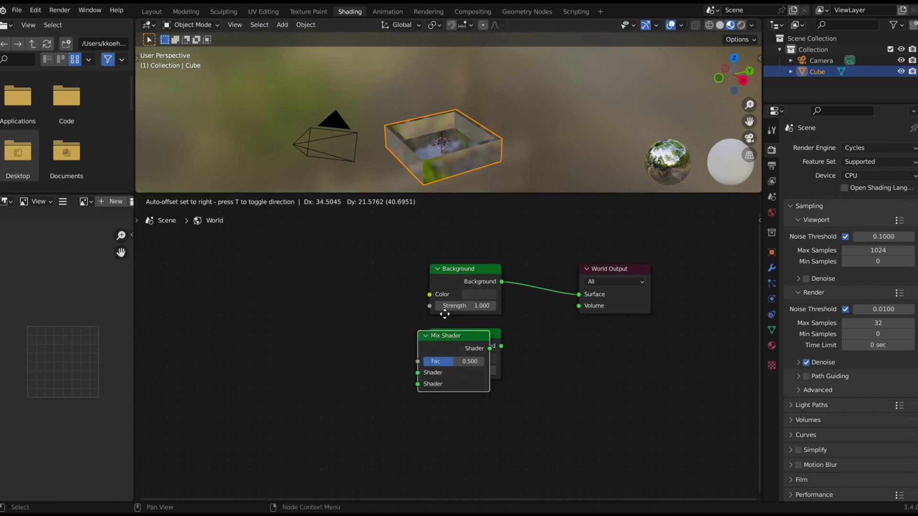
left_click(513, 255)
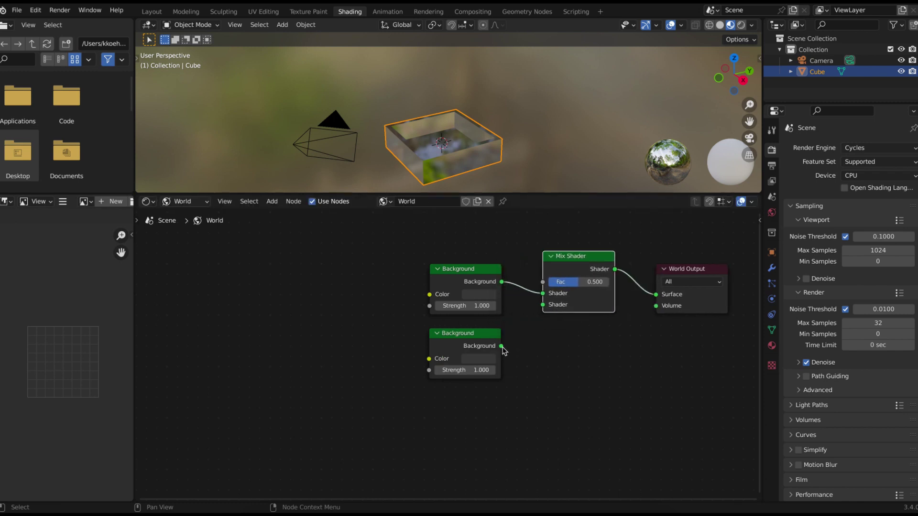
left_click_drag(501, 346, 543, 305)
key("shift+a")
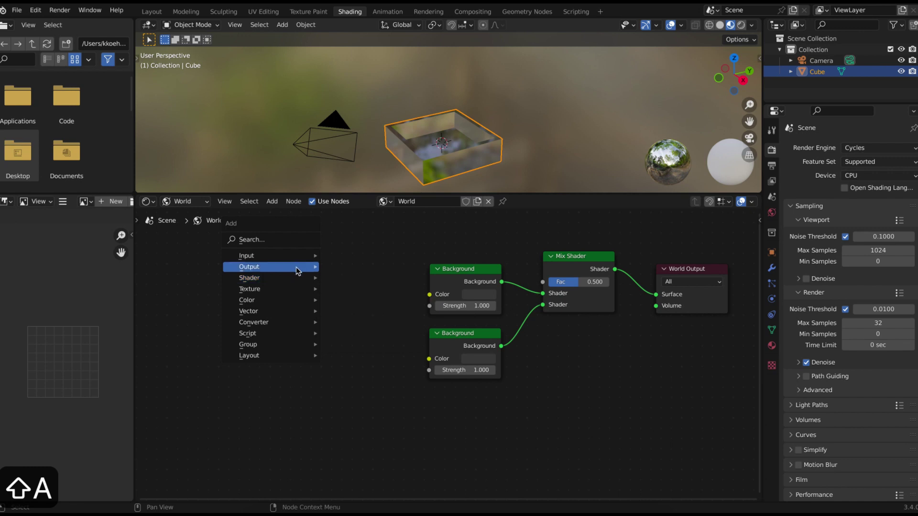
mouse_move(294, 257)
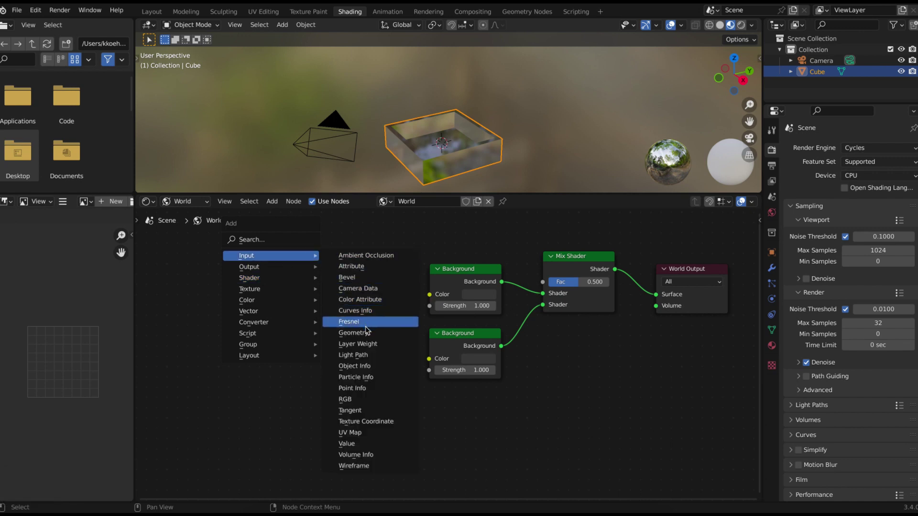
left_click(357, 355)
left_click(274, 236)
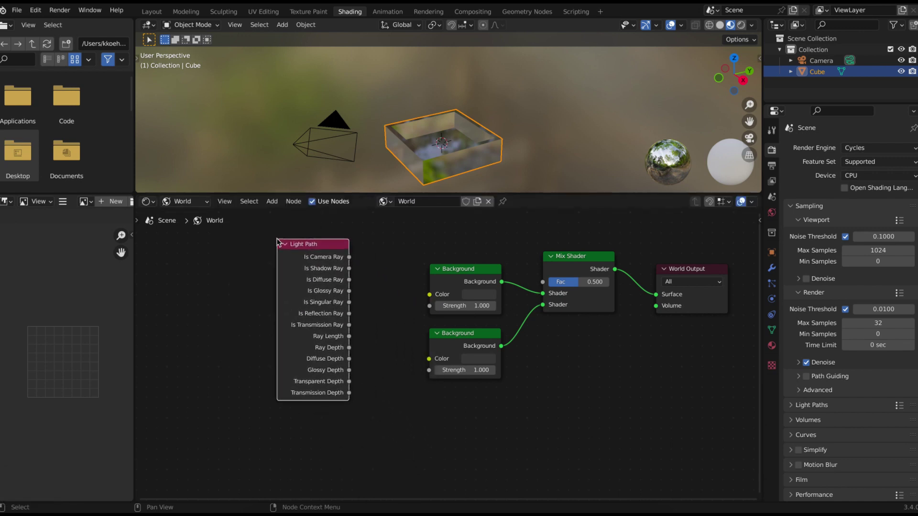
left_click_drag(349, 256, 545, 284)
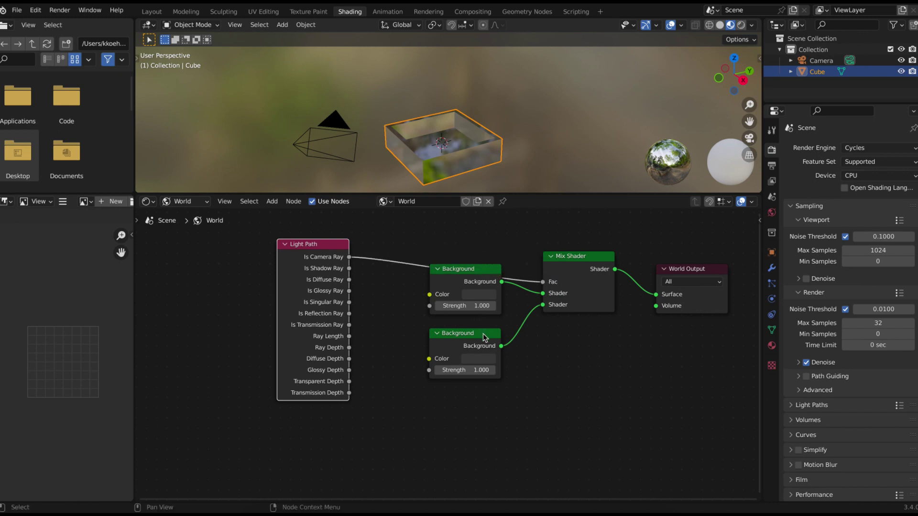
Rearrange the two Background nodes and set the lower Background's colour to black
left_click_drag(484, 334, 477, 382)
left_click_drag(492, 268, 476, 308)
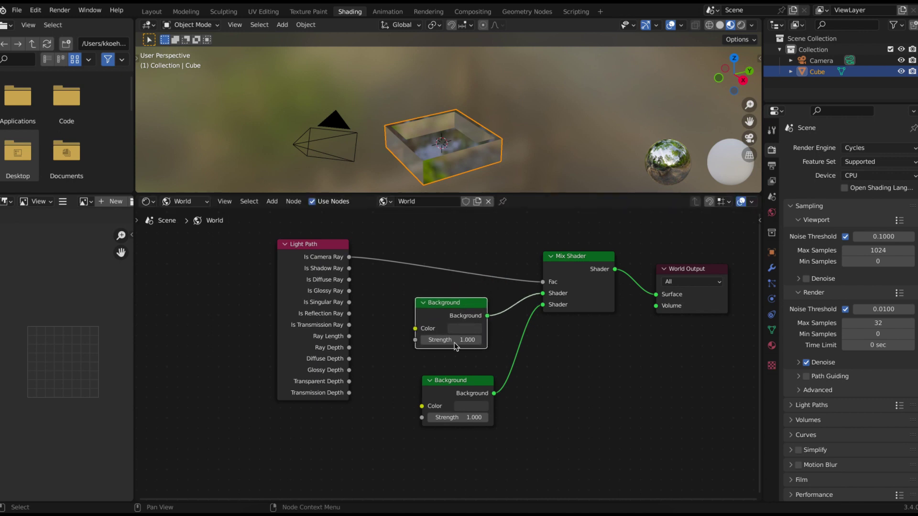
left_click(467, 406)
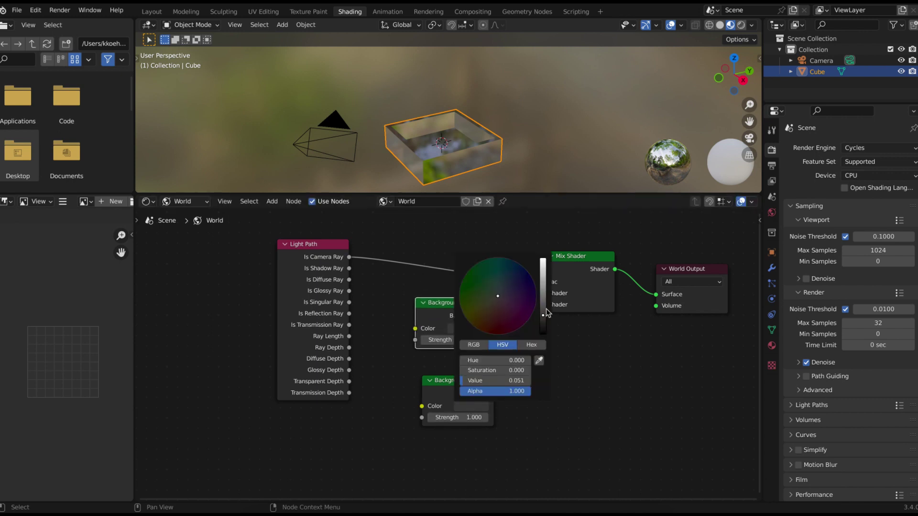
left_click_drag(542, 322, 542, 329)
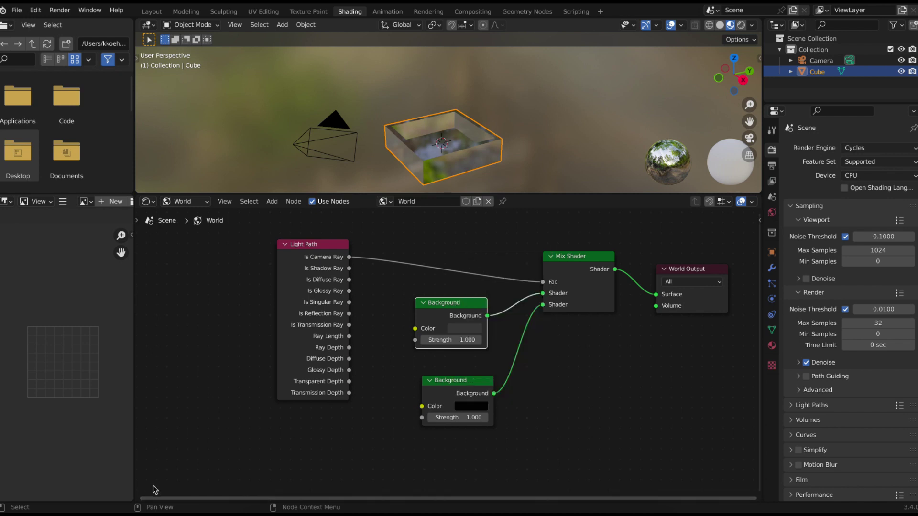
Feed an Environment Texture loaded with kloppenheim_06_puresky_4k.exr into the upper Background's colour
key("shift+a")
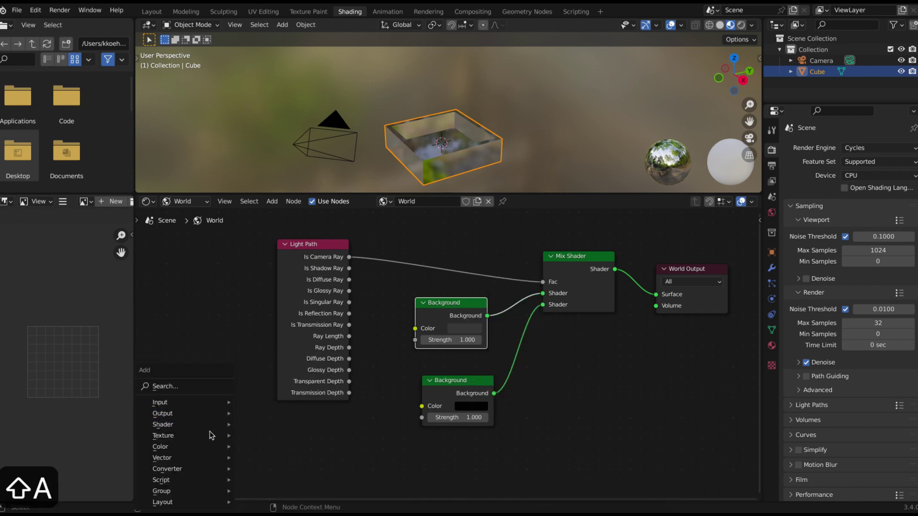
mouse_move(213, 436)
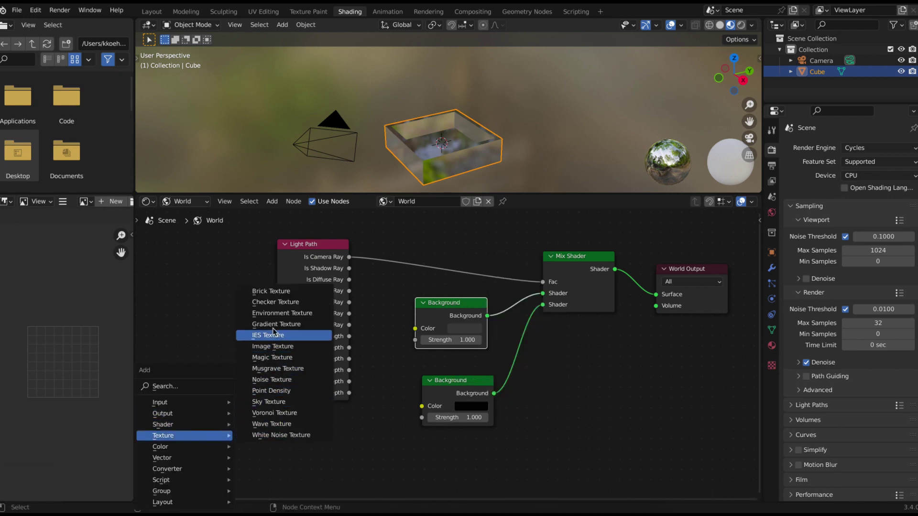
left_click(270, 314)
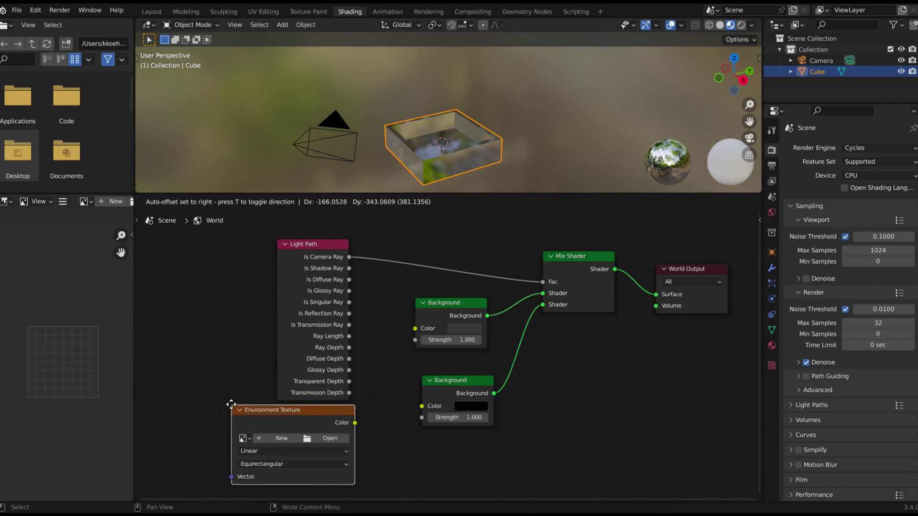
left_click(231, 406)
left_click_drag(355, 423, 415, 329)
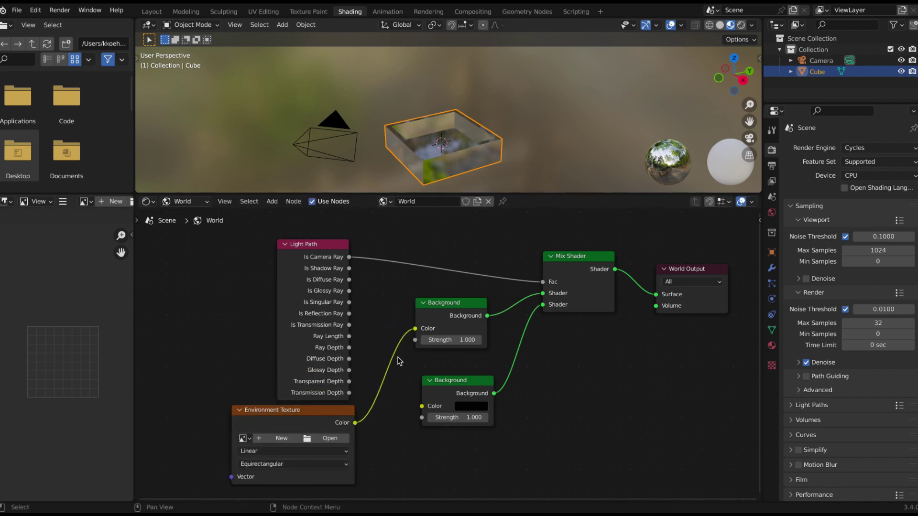
left_click(325, 439)
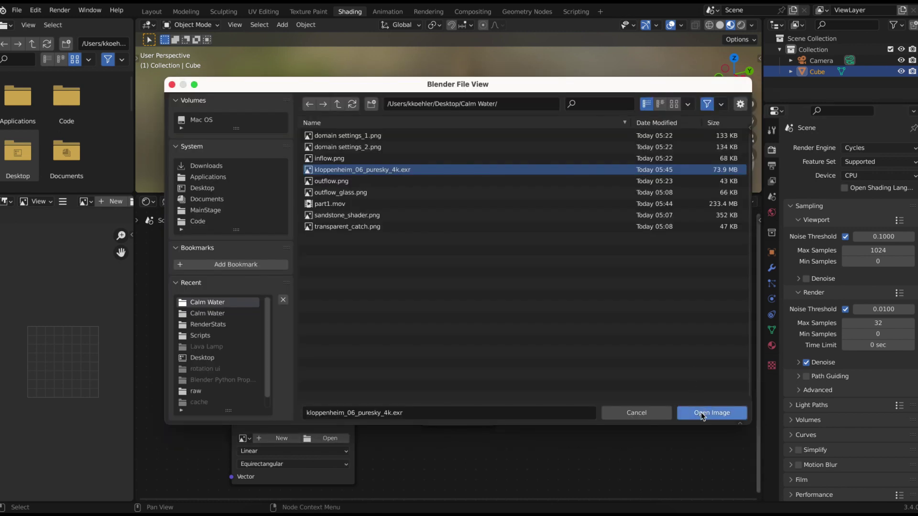
left_click(711, 413)
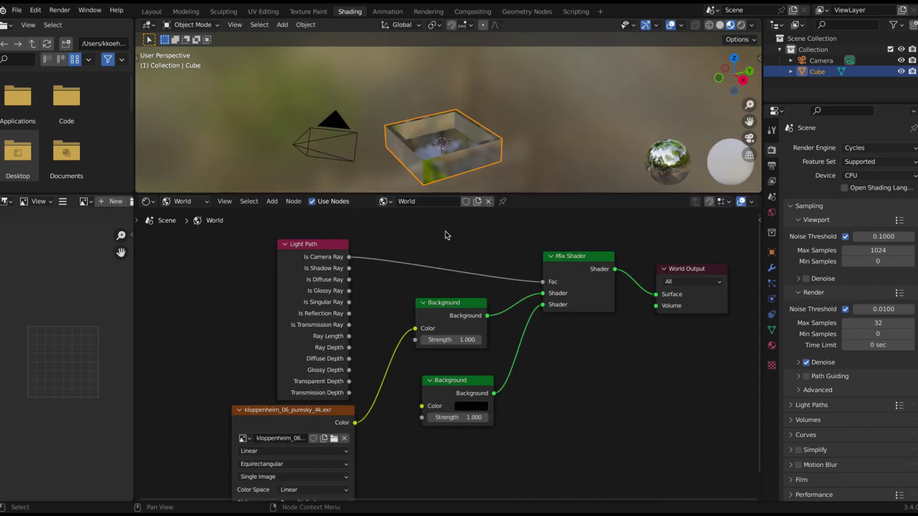
left_click(18, 13)
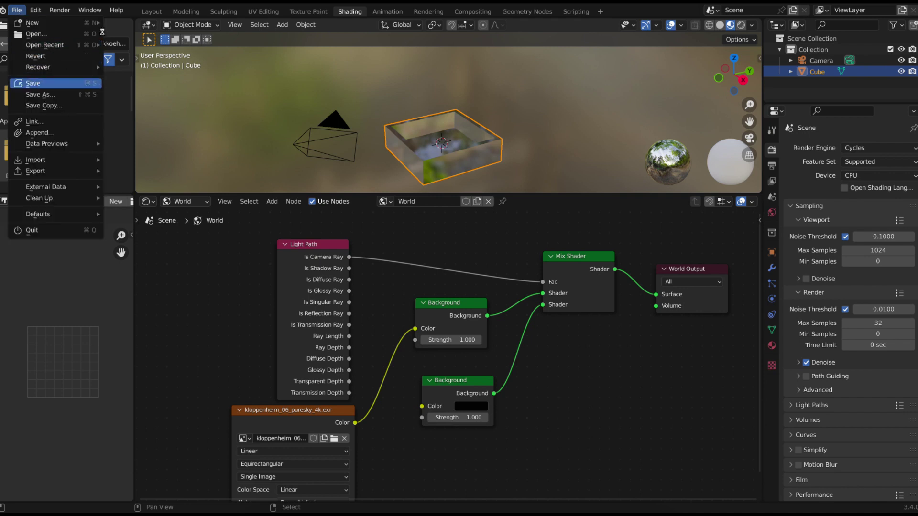
Run a test render, switch the Cycles device to GPU Compute, and save as calm.blend
left_click(60, 10)
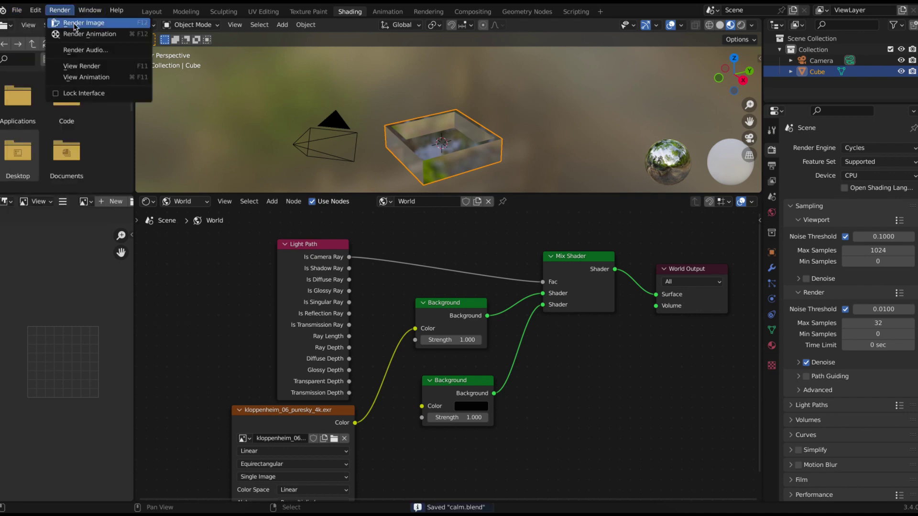
left_click(78, 34)
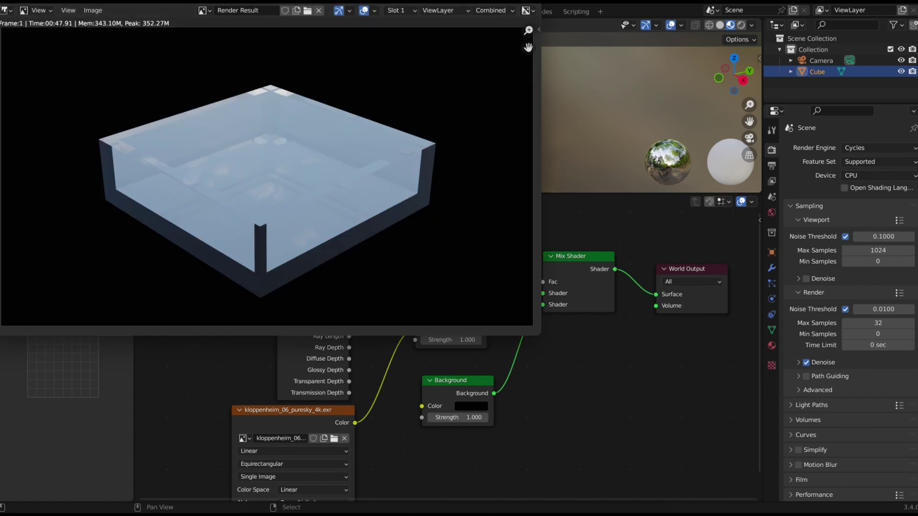
key("Escape")
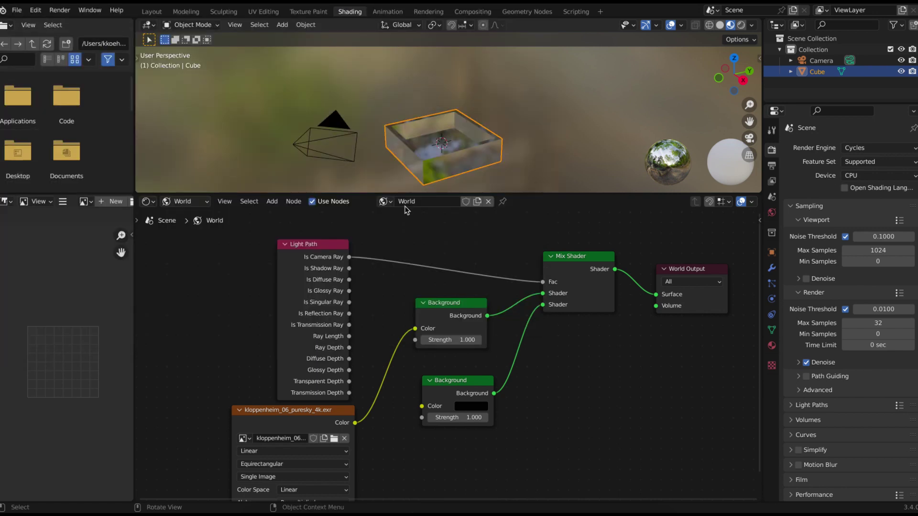
left_click(865, 175)
left_click(867, 200)
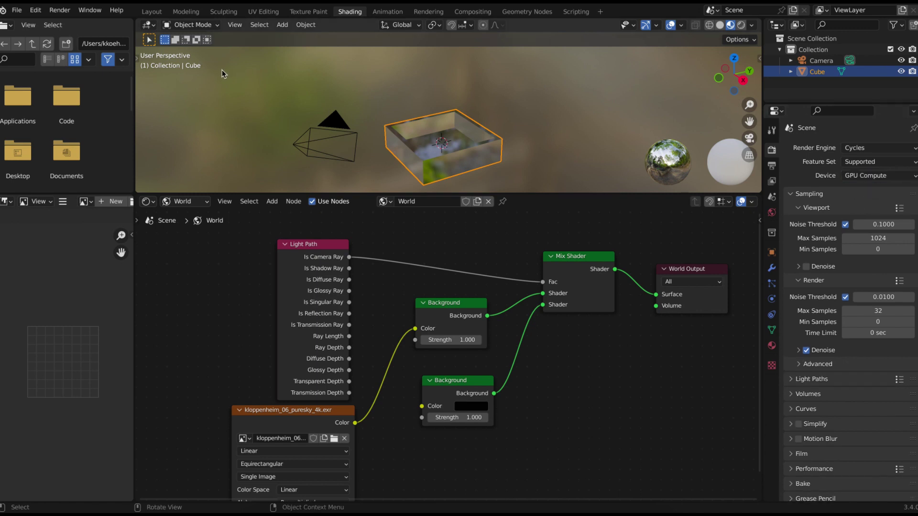
key("super+s")
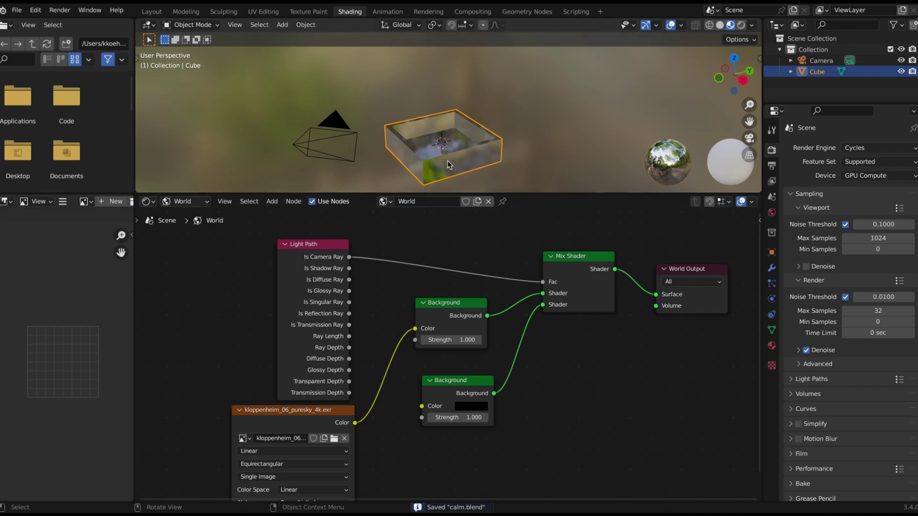
In the Layout workspace, duplicate the box as Cube.001 and place it lower-left
left_click(151, 11)
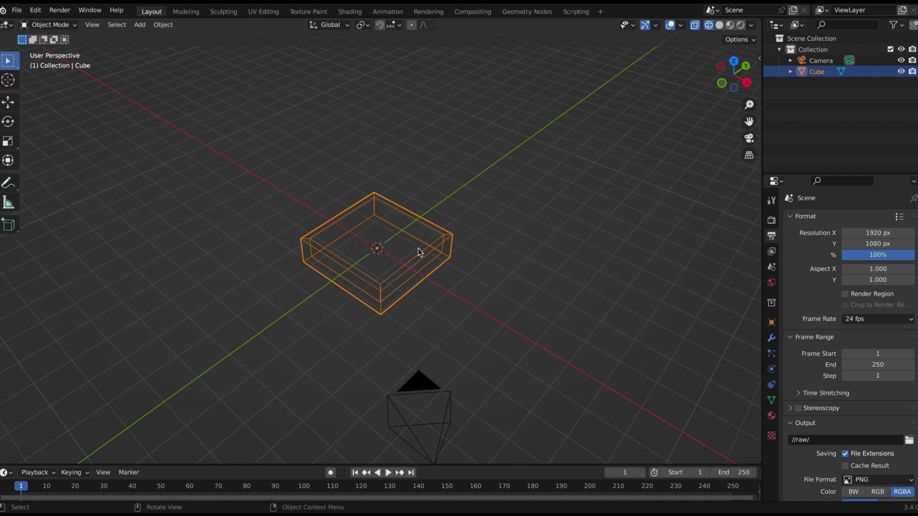
key("z")
key("6")
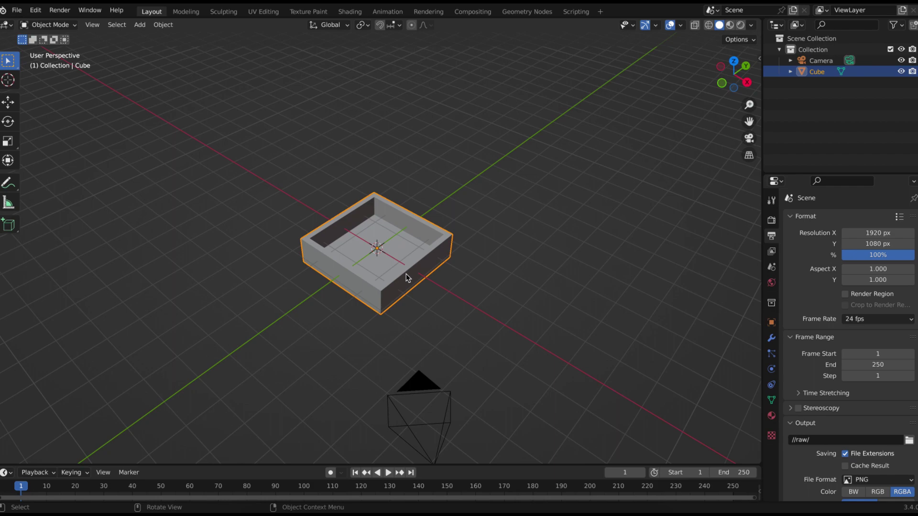
key("z")
key("4")
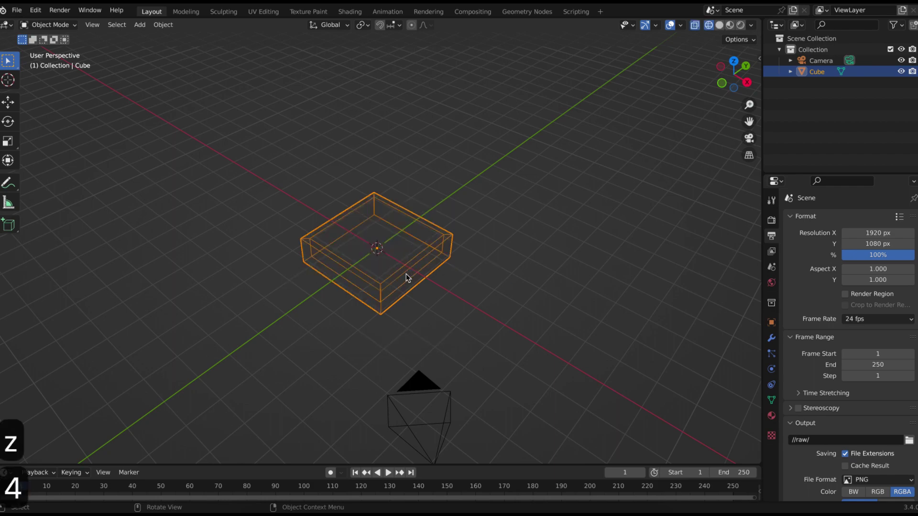
middle_click_drag(406, 277, 406, 277)
key("z")
key("6")
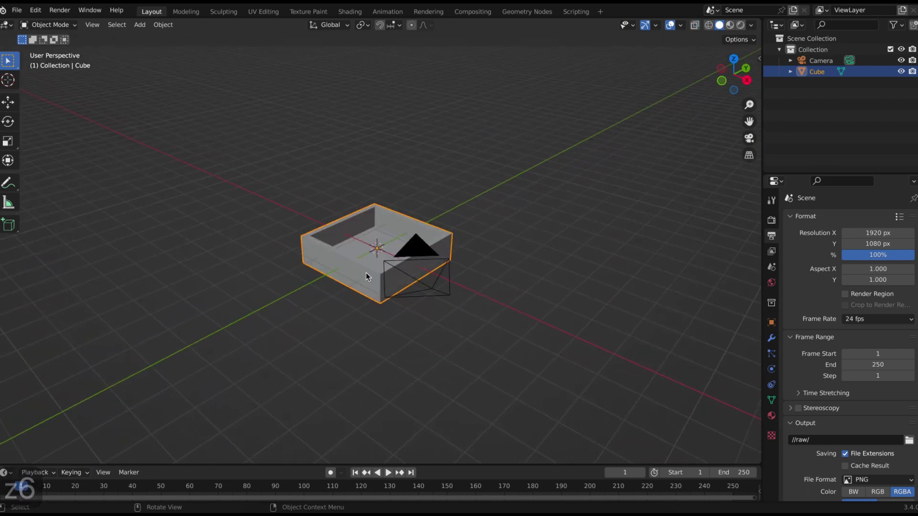
key("shift+d")
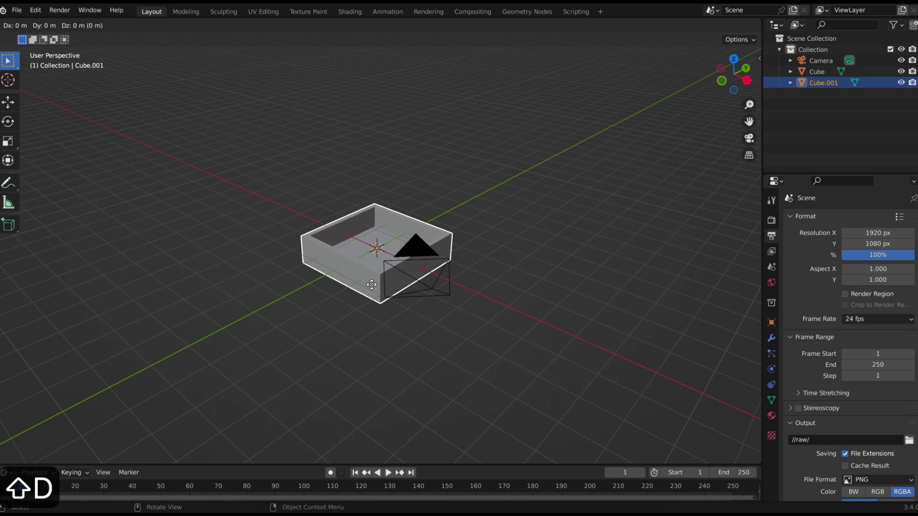
left_click(337, 349)
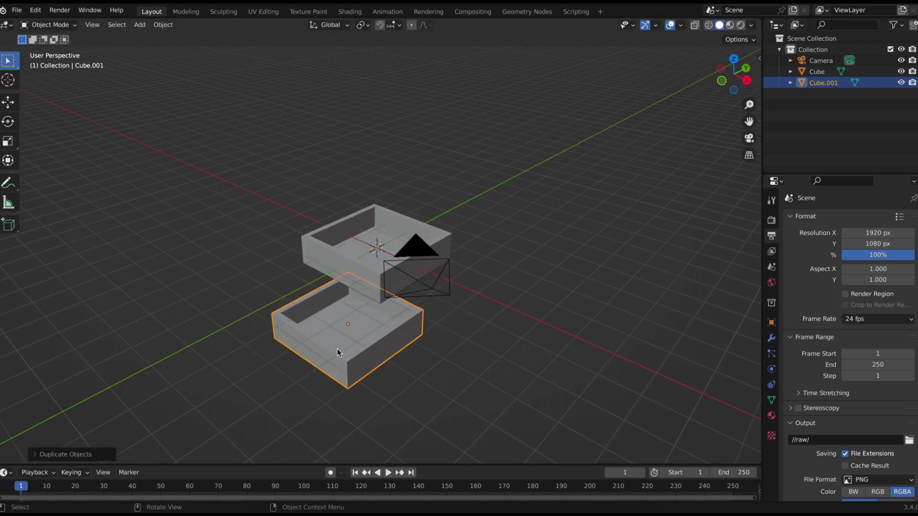
Make a third copy, Cube.002, and move it below the middle box in front view
key("shift+d")
left_click(519, 371)
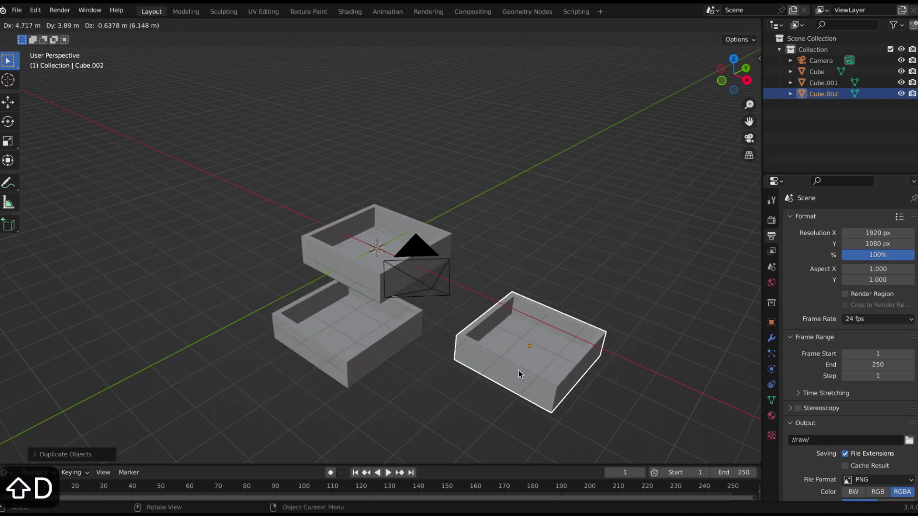
key("KP_7")
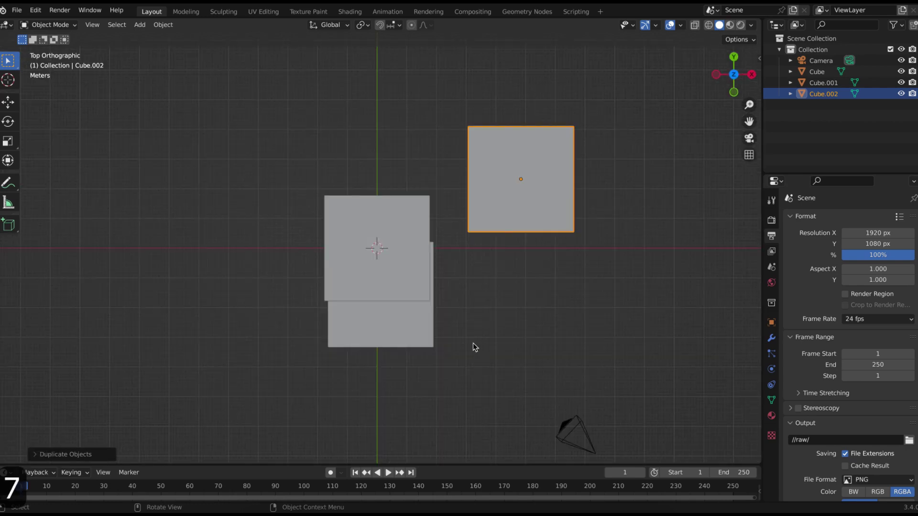
key("KP_1")
key("g")
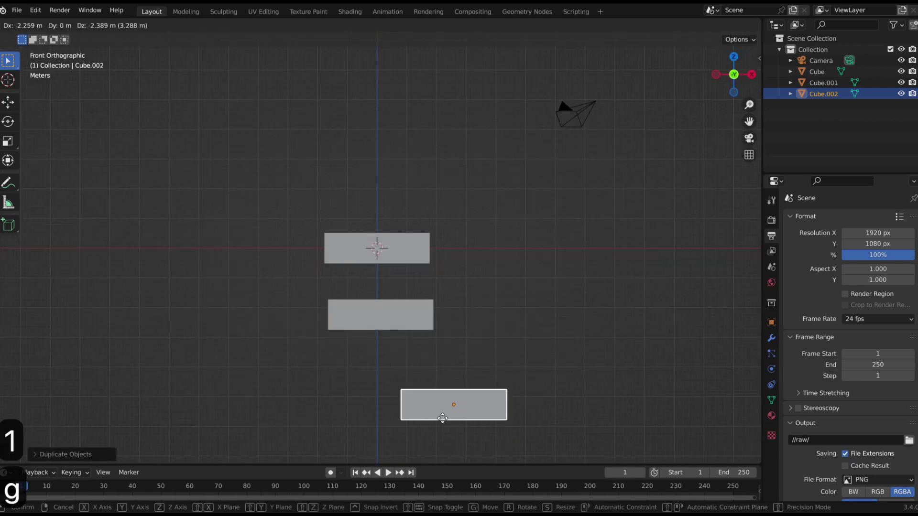
left_click(442, 423)
Widen Cube.001 along X and shift it sideways along X, then select Cube.002
left_click(429, 324)
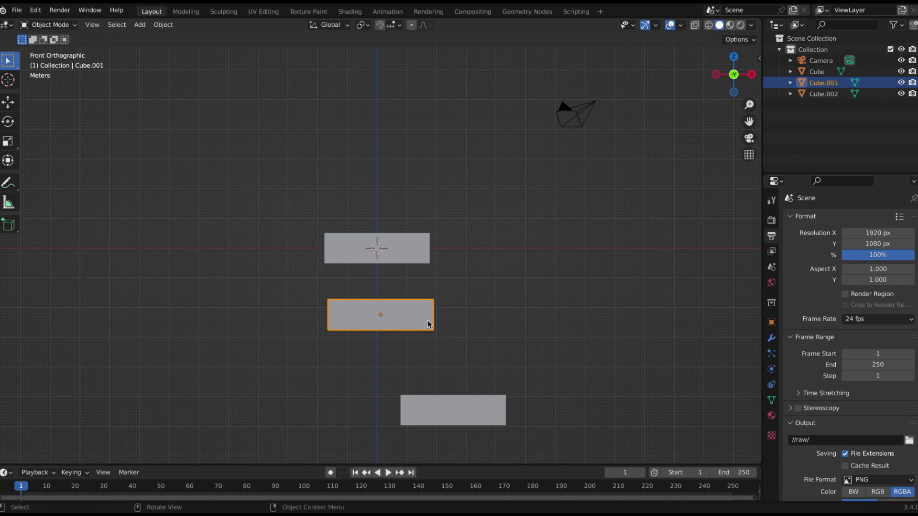
key("s")
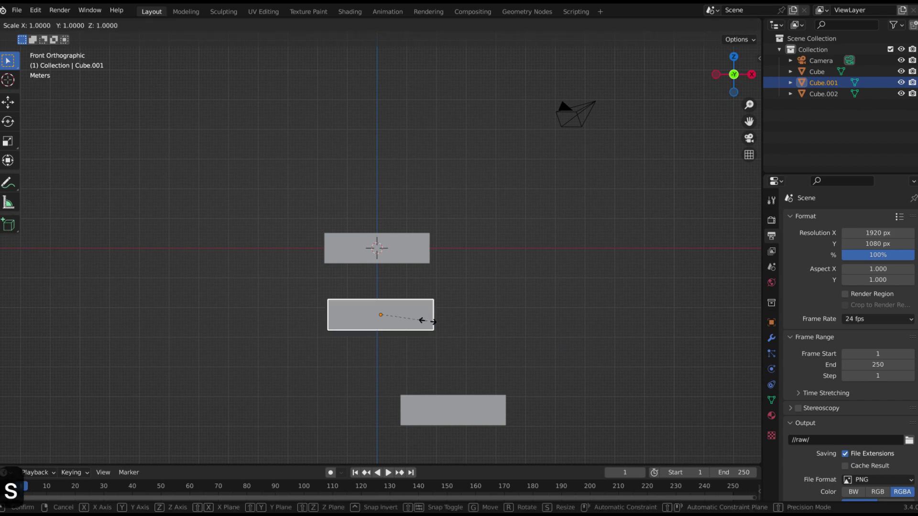
key("x")
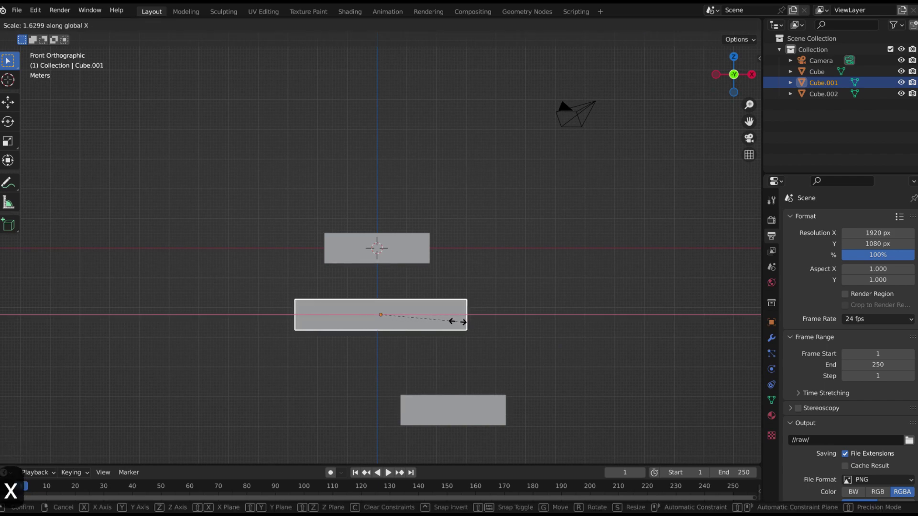
left_click(457, 323)
key("g")
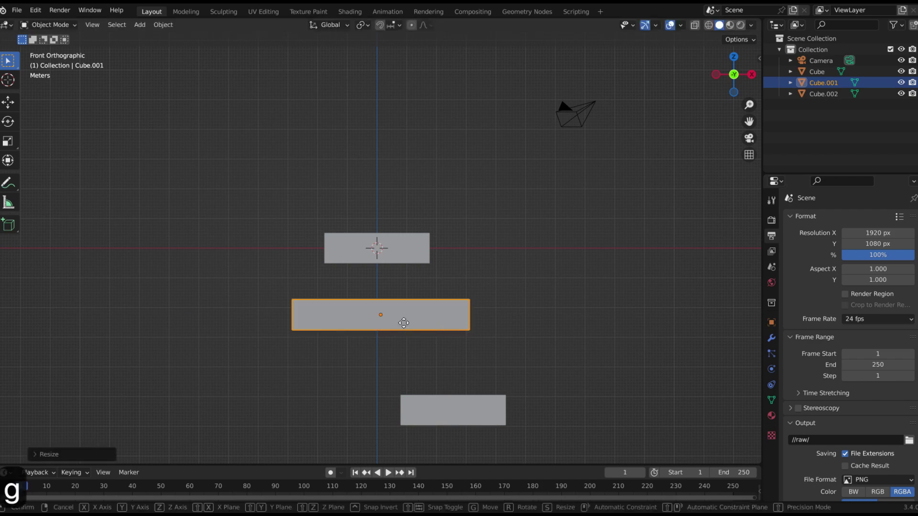
key("x")
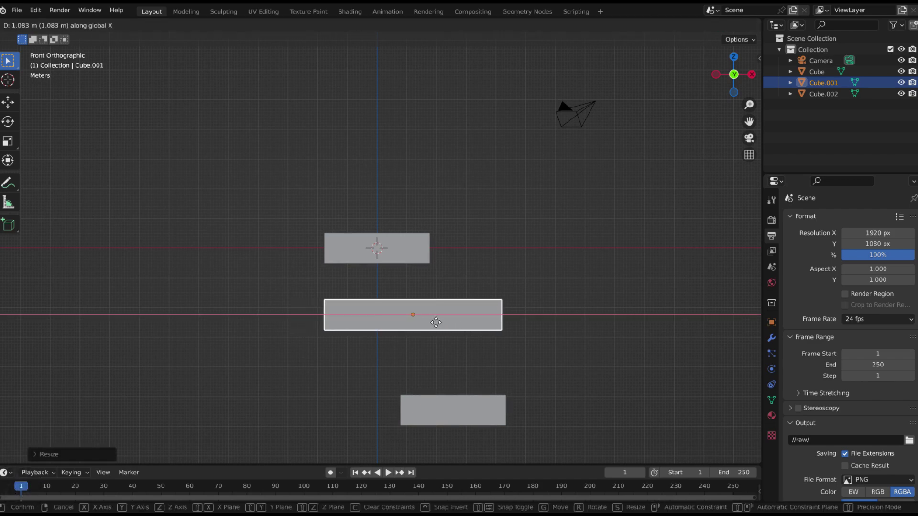
left_click(435, 322)
left_click(468, 419)
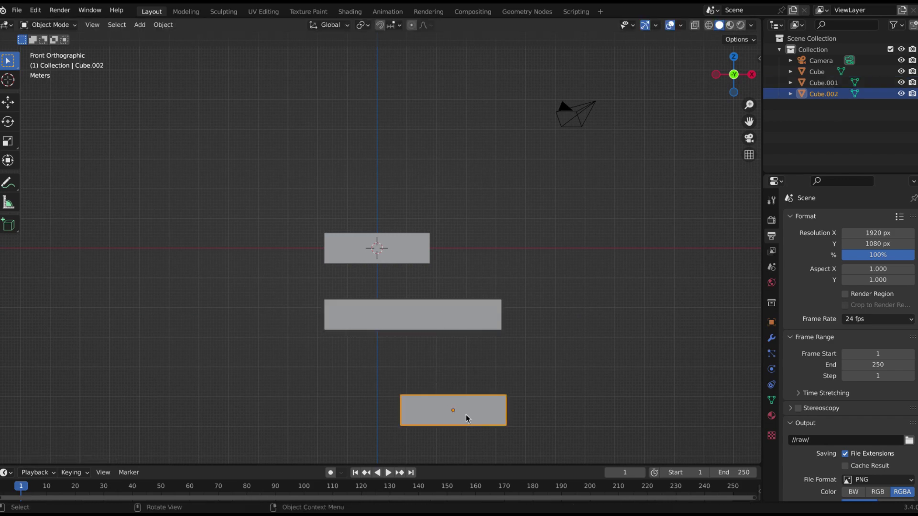
Widen the bottom box Cube.002 along X, then select the top box
key("s")
key("x")
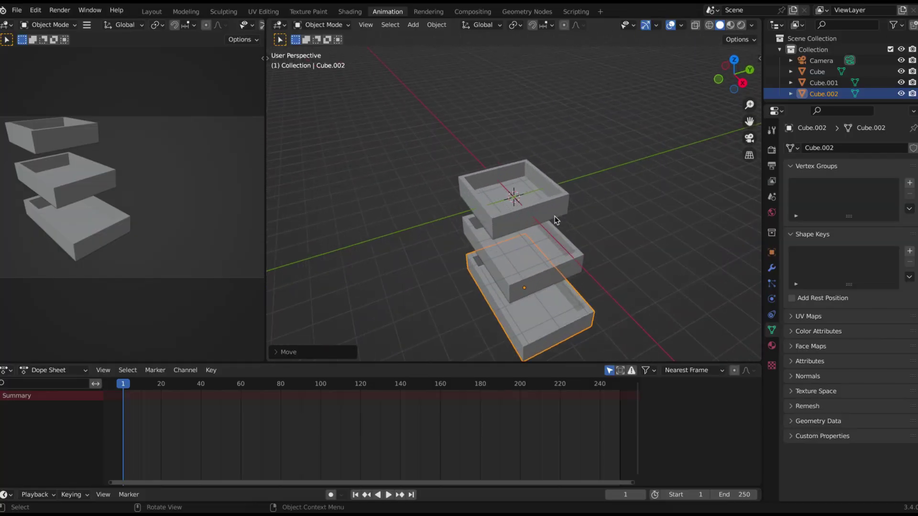
left_click(555, 217)
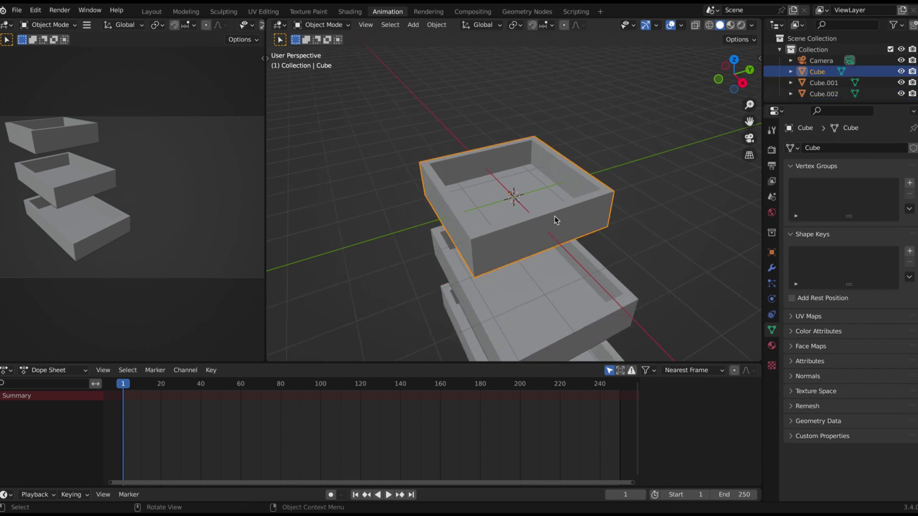
Put the top box in wireframe Edit Mode with everything selected, and hide Cube.001 and Cube.002
key("z")
key("4")
key("Tab")
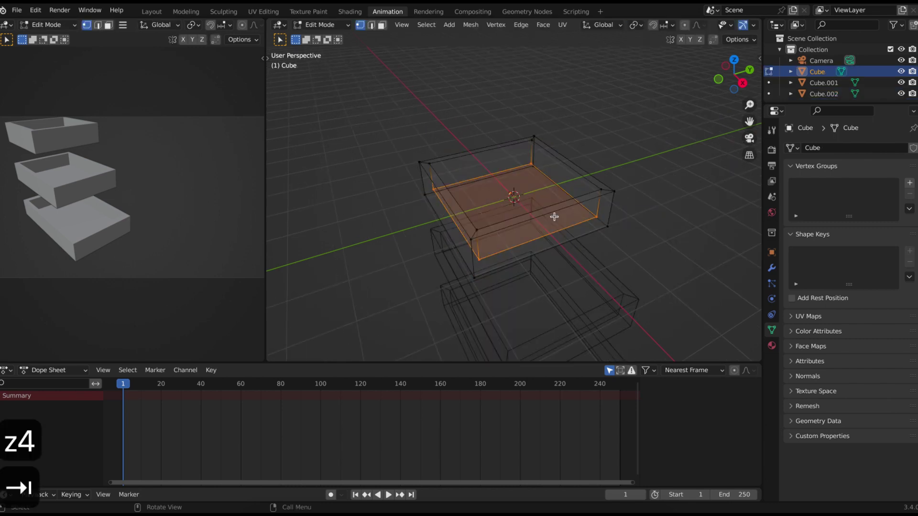
key("a")
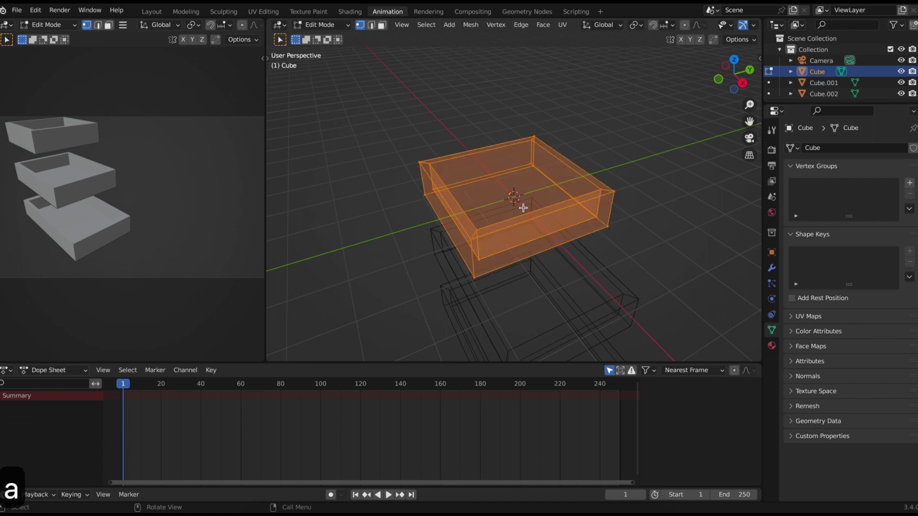
left_click(901, 82)
left_click(901, 93)
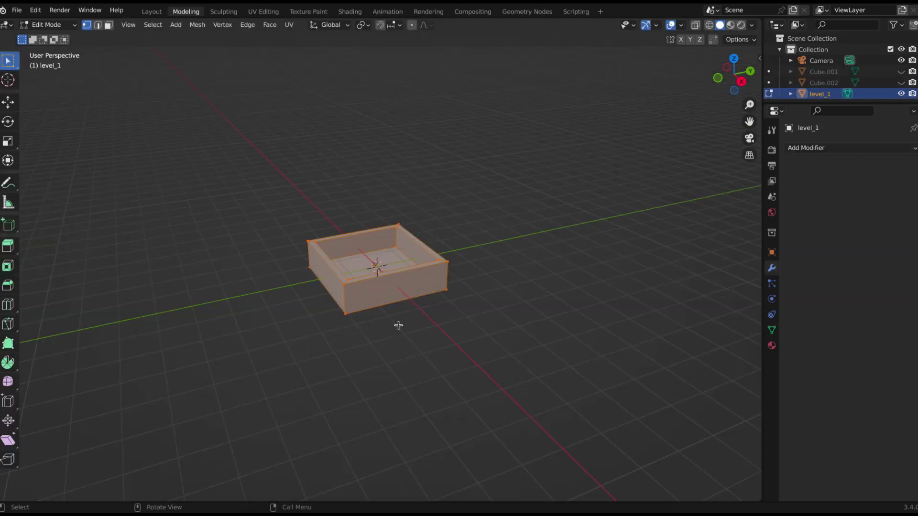
Add a loop cut across level_1 in wireframe, sliding it off-centre by a factor of 0.1195
scroll(394, 322, "up", 4)
key("z")
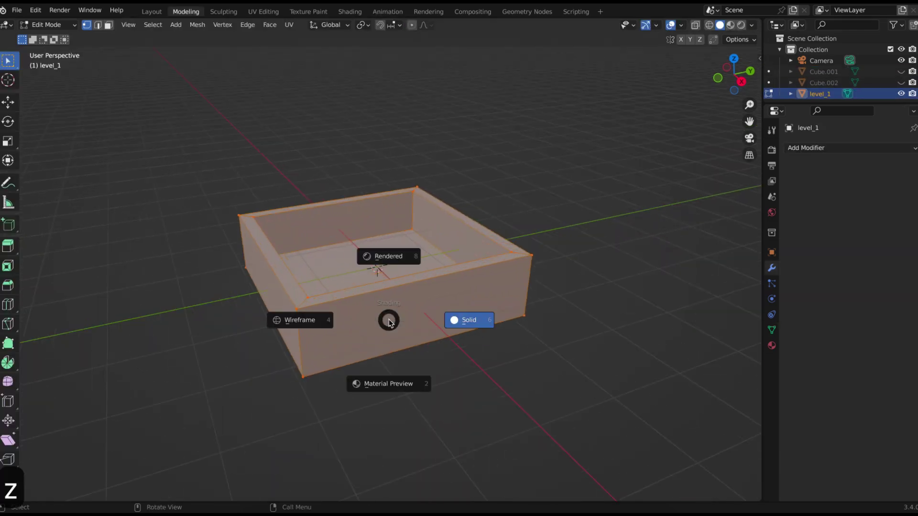
key("4")
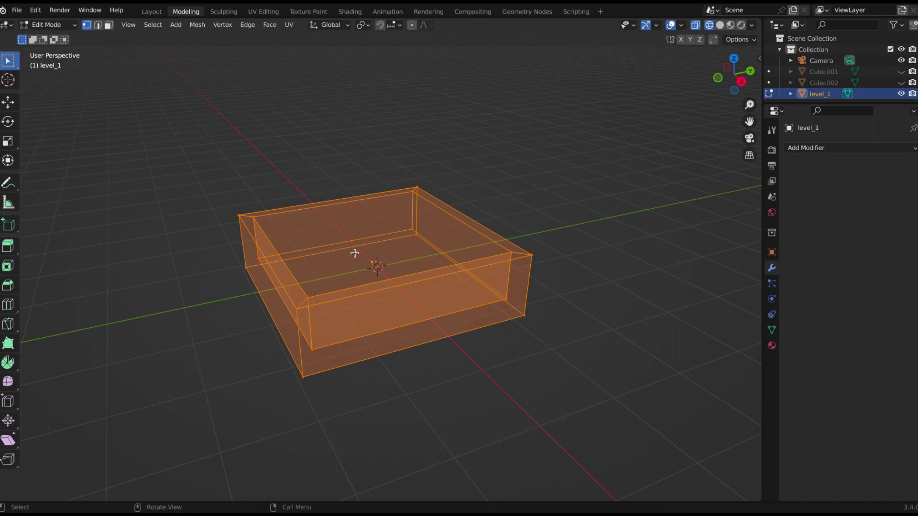
key("ctrl")
key("ctrl+r")
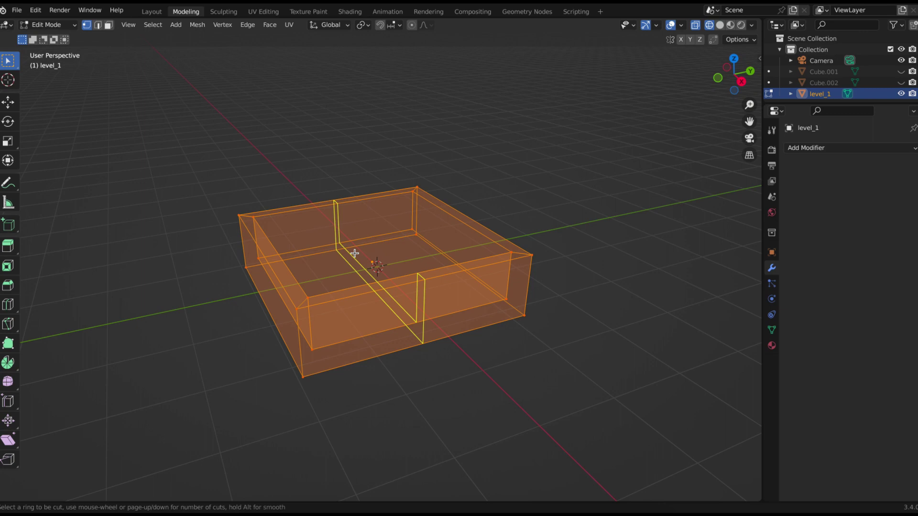
left_click(354, 253)
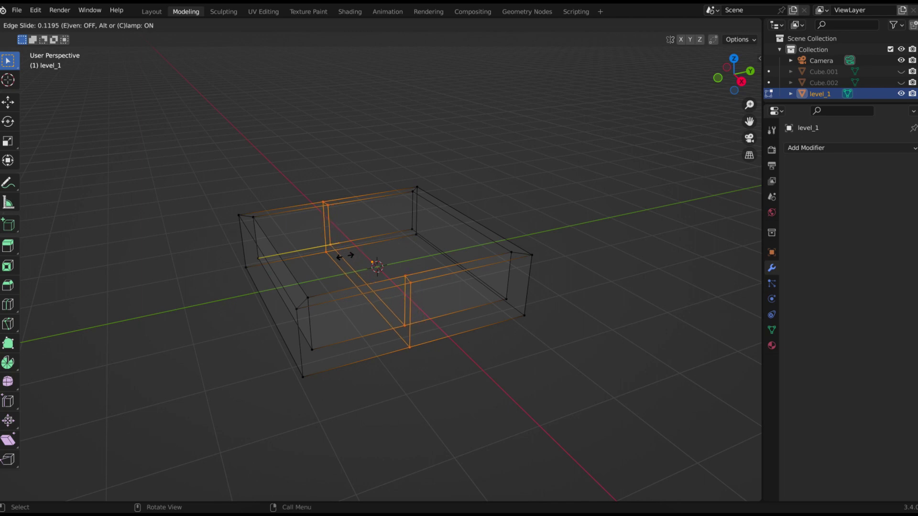
left_click(345, 255)
key("Return")
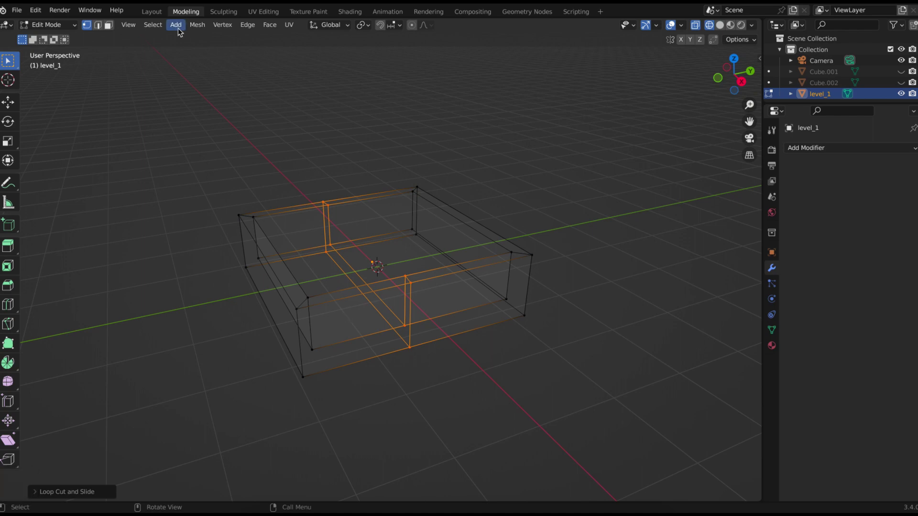
In solid face-select mode, delete the left section's outer front-wall face
left_click(109, 26)
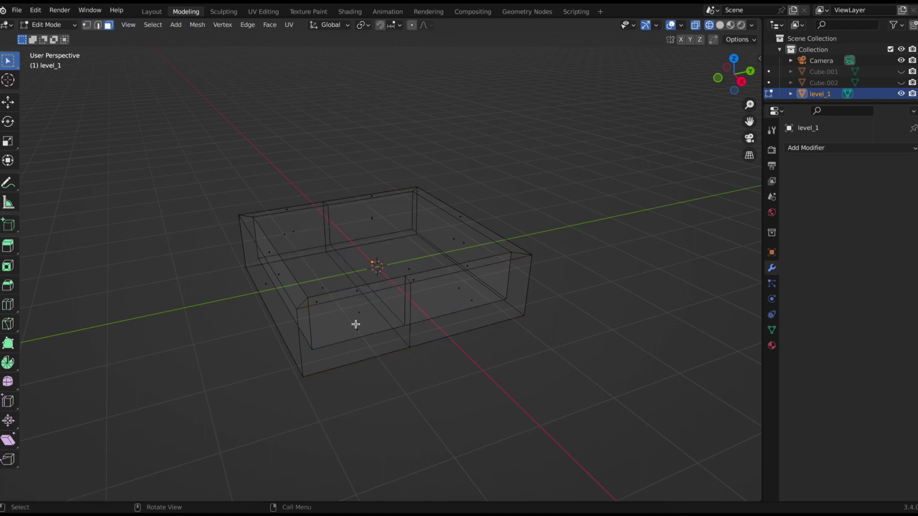
key("z")
key("6")
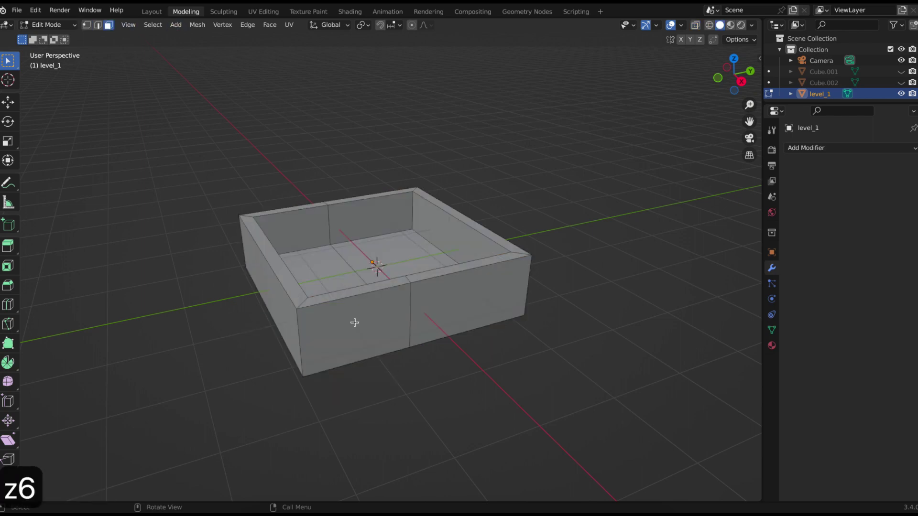
left_click(354, 322)
key("x")
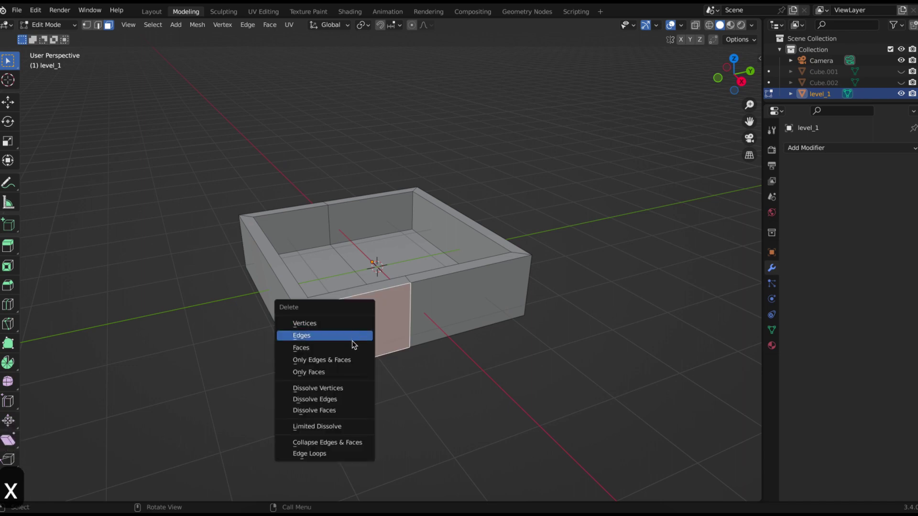
left_click(354, 346)
Delete that section's top rim and inner faces, then select the wall end's corner vertex
left_click(355, 293)
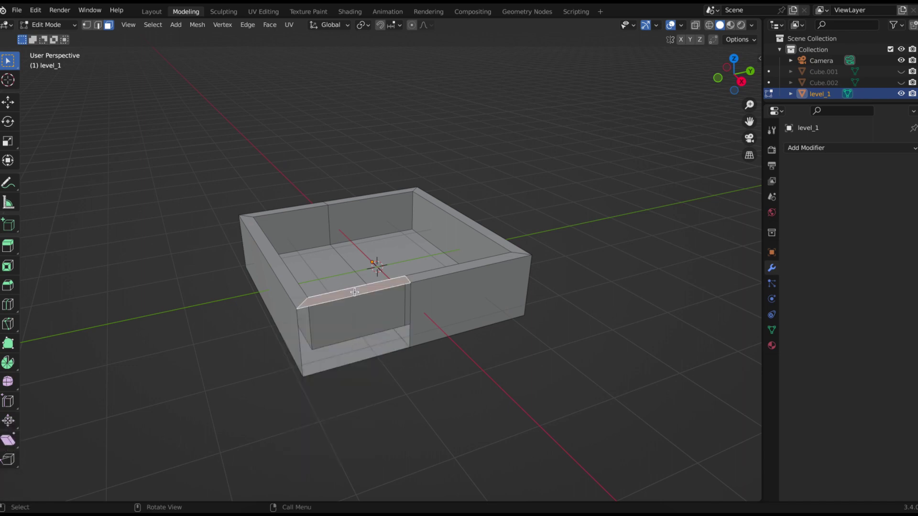
key("x")
left_click(356, 292)
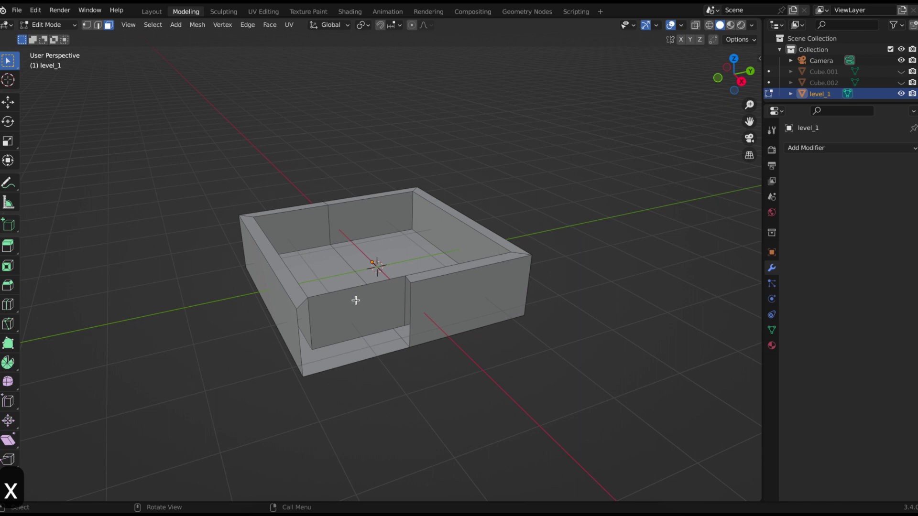
left_click(356, 300)
key("x")
left_click(356, 301)
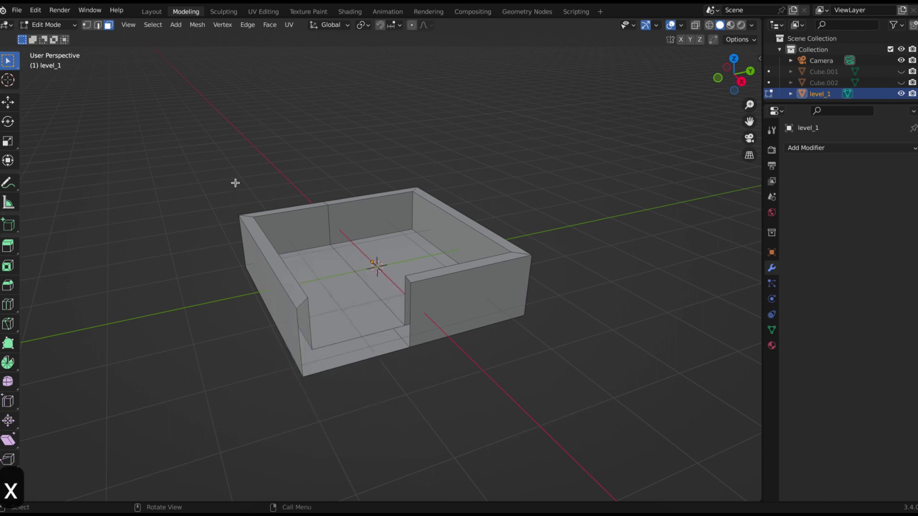
left_click(86, 25)
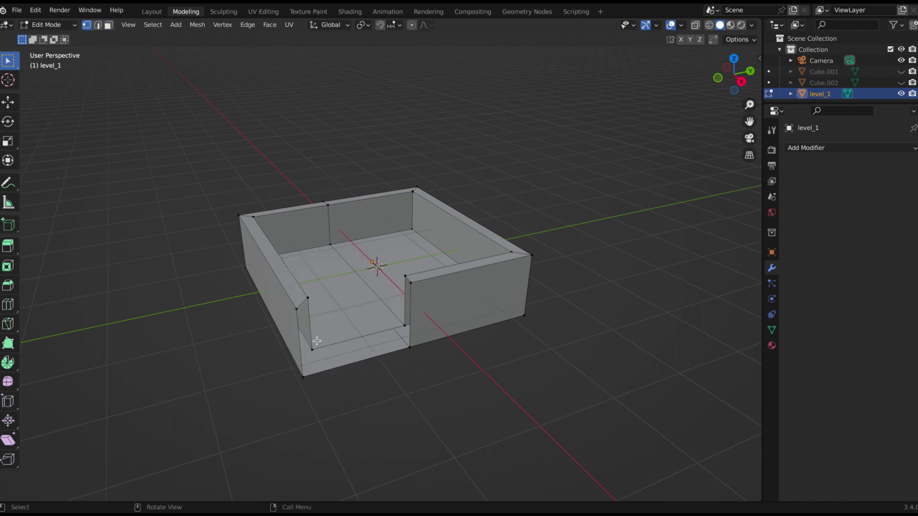
left_click(297, 308)
Close the open left and right wall ends beside the front-wall gap with faces
left_click(308, 298, "shift")
left_click(313, 350, "shift")
left_click(303, 376, "shift")
key("f")
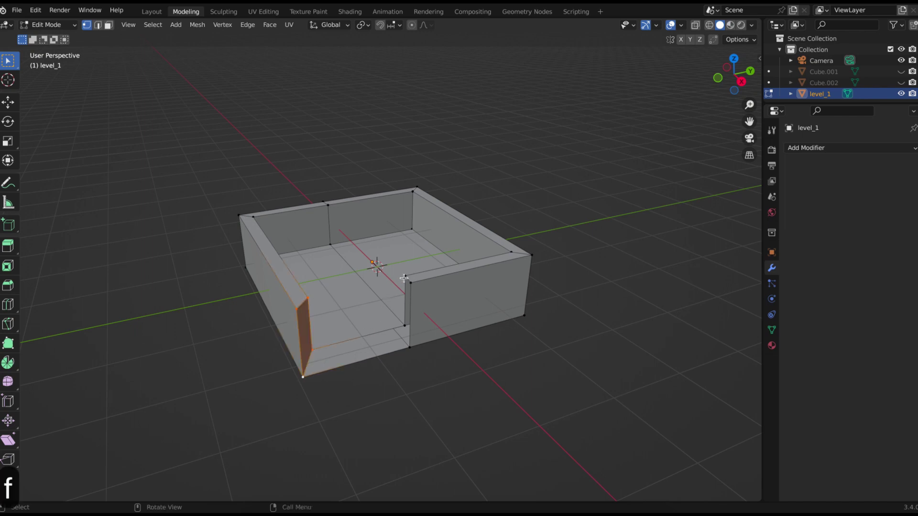
left_click(404, 276)
left_click(410, 283, "shift")
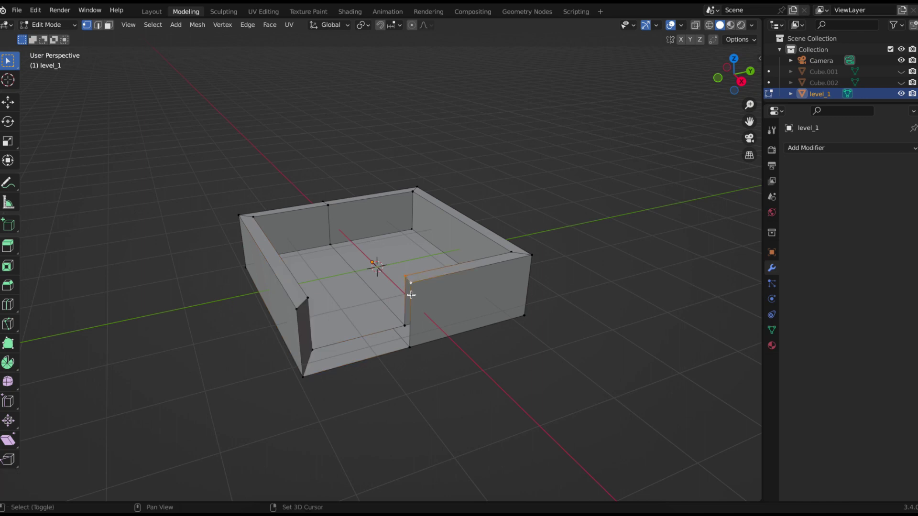
left_click(410, 346, "shift")
key("f")
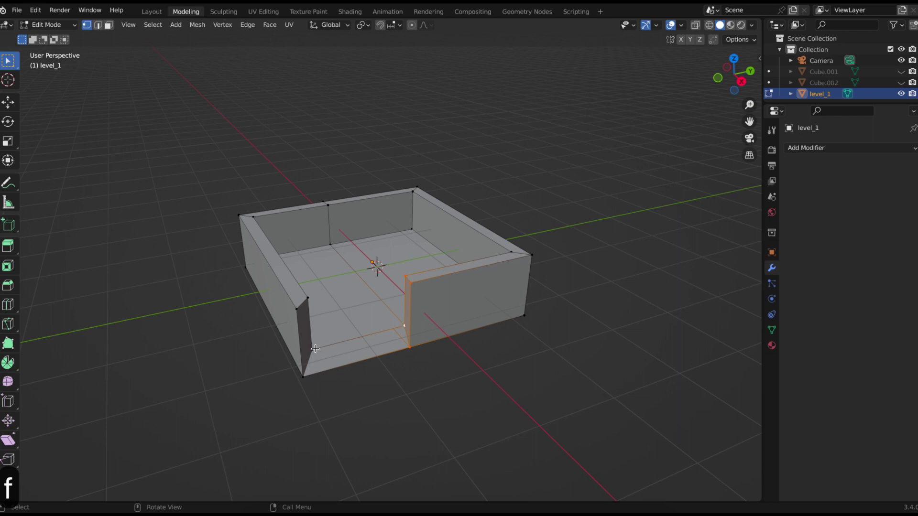
Box-select the gap's bottom vertices, fill a floor face across it, and return to Object Mode
left_click(315, 348)
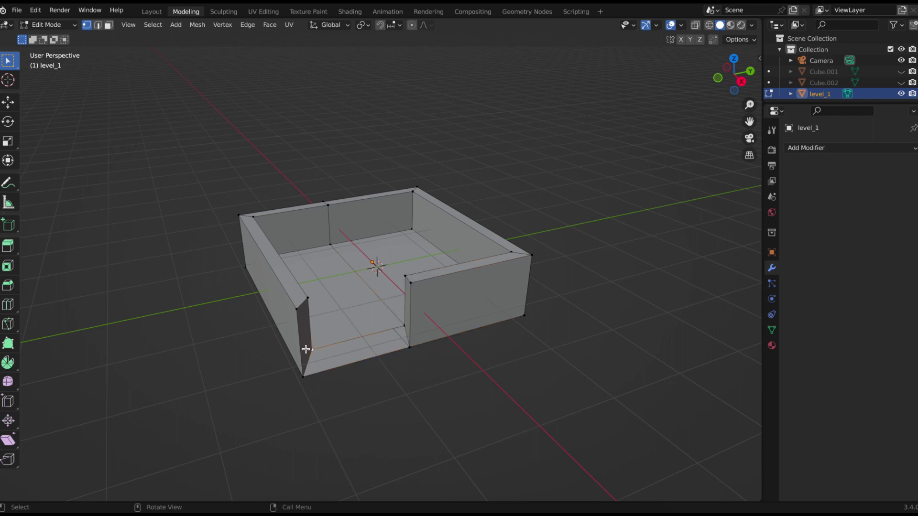
key("b")
left_click_drag(286, 360, 378, 389)
key("b")
left_click_drag(394, 322, 424, 350)
key("f")
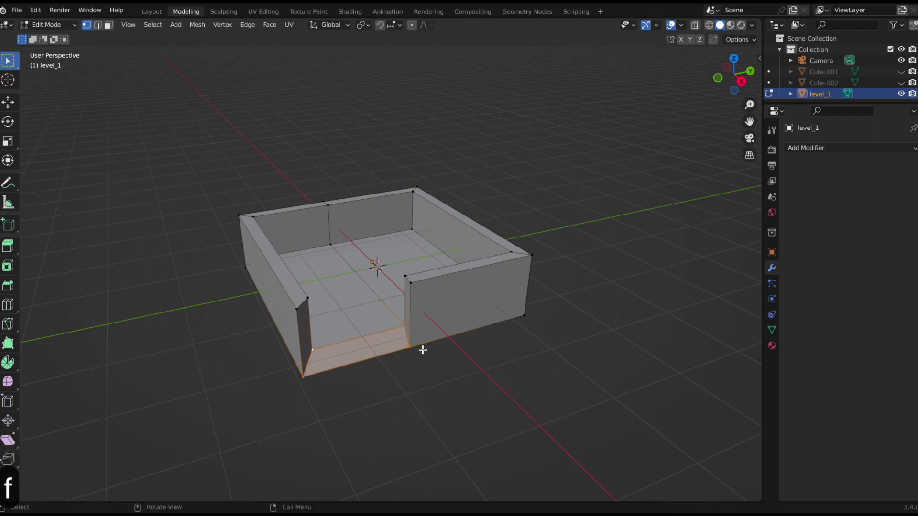
key("Tab")
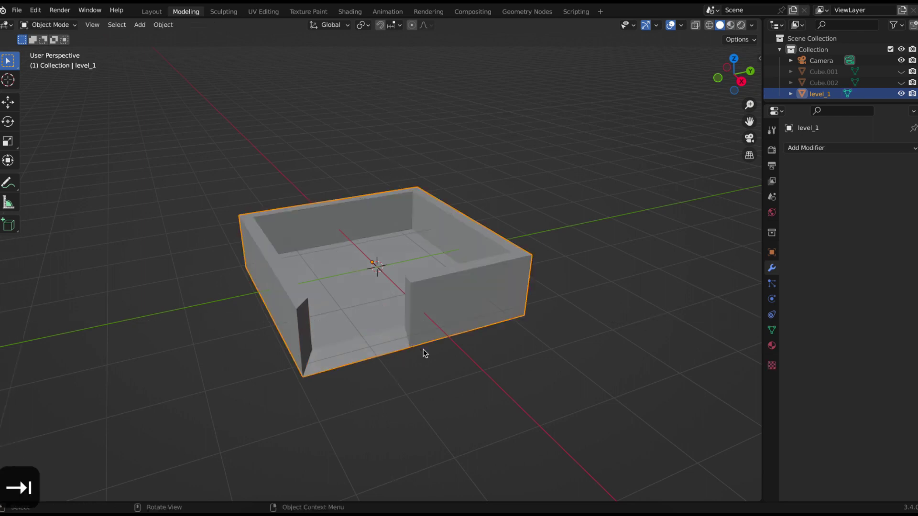
middle_click_drag(425, 353, 424, 352)
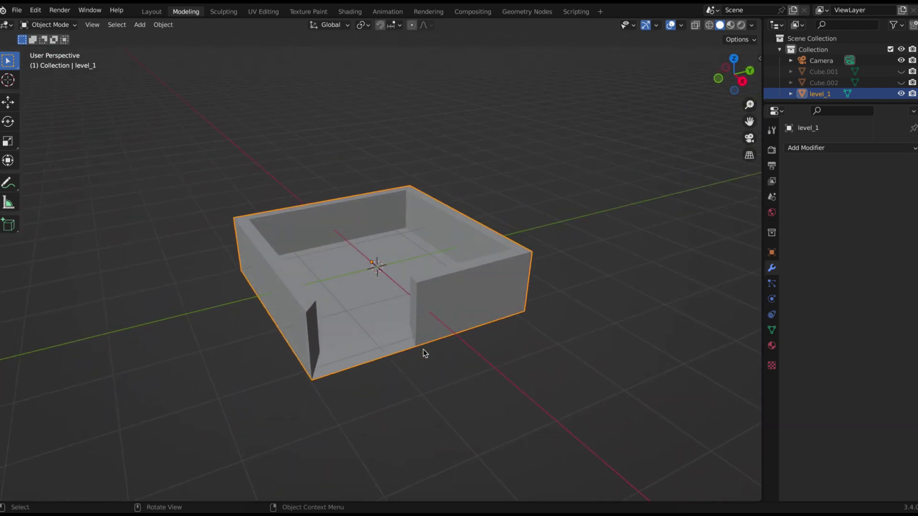
Unhide Cube.001 and add a loop cut across the level_2 box in Edit Mode
left_click(821, 72)
left_click(902, 72)
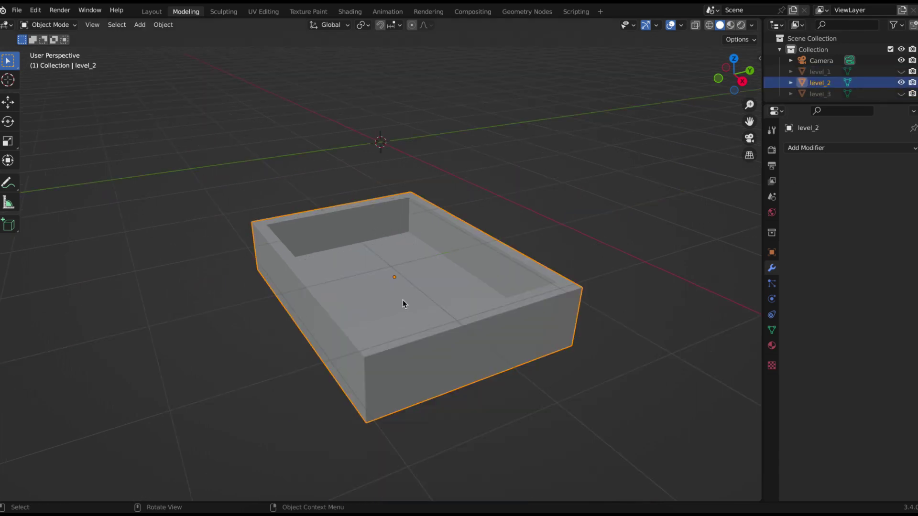
key("Tab")
key("a")
key("ctrl+r")
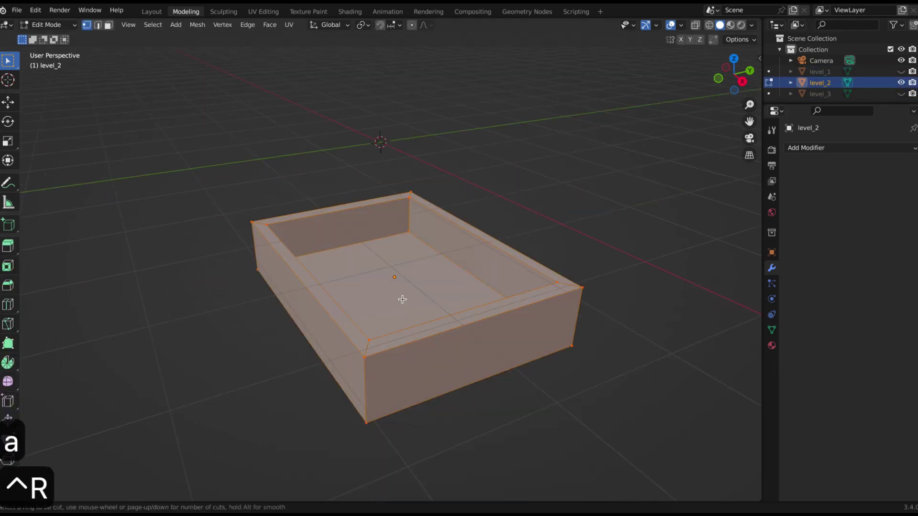
left_click(459, 312)
left_click(445, 319)
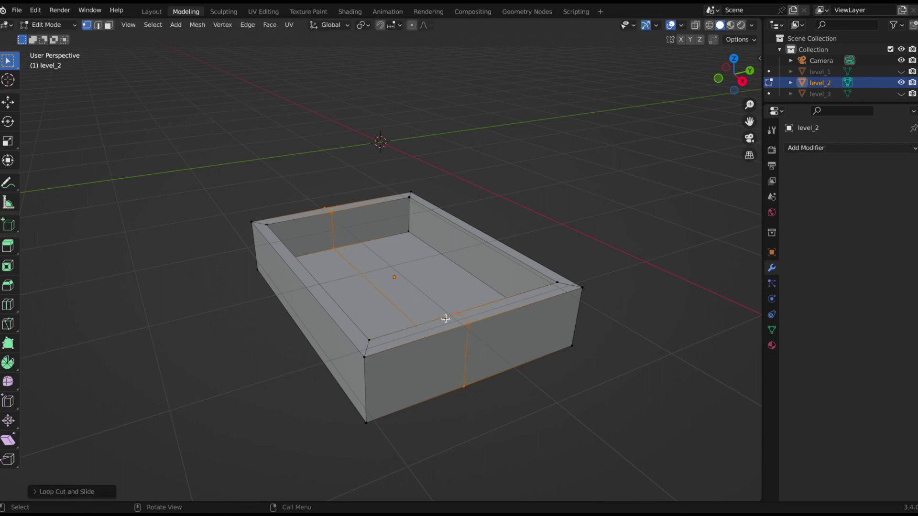
Delete the outer and inner front wall faces to open the level_2 wall
key("3")
left_click(381, 338)
key("x")
left_click(416, 386)
left_click(415, 341)
key("x")
left_click(415, 343)
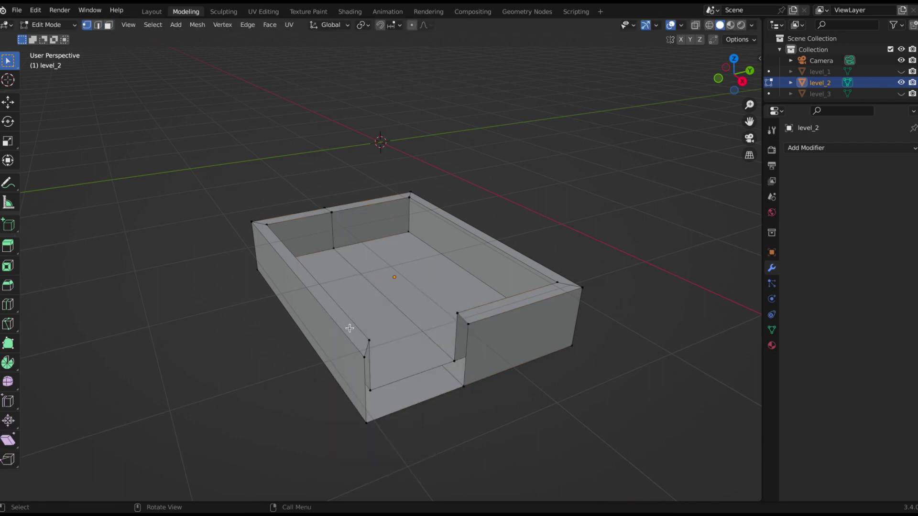
Box-select each cut wall end's corner vertices and close both ends with faces
key("b")
left_click_drag(341, 388, 390, 436)
key("f")
key("a")
key("a")
key("b")
left_click_drag(436, 352, 477, 409)
key("f")
Circle-select the bottom vertices along the opening, fill the floor face, and exit Edit Mode
key("a")
key("a")
key("c")
mouse_move(368, 412)
left_mouse_down()
mouse_move(419, 407)
mouse_move(459, 377)
left_mouse_up()
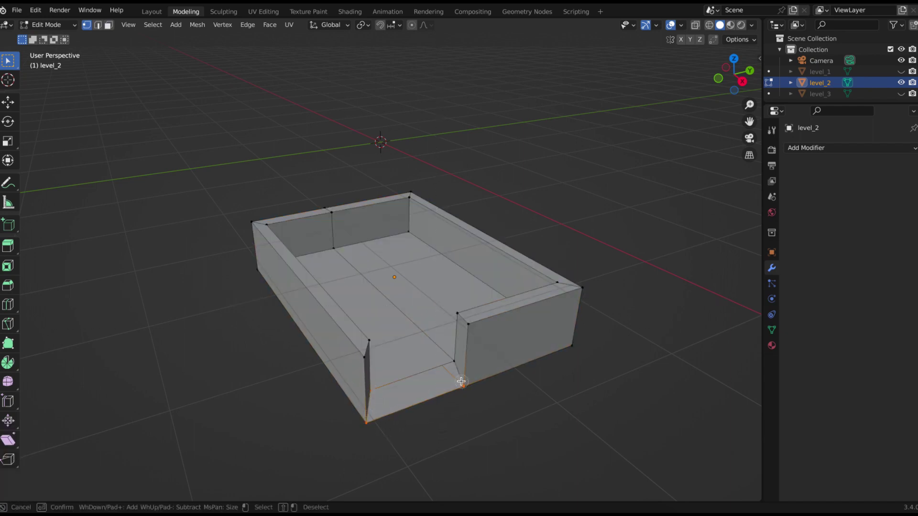
key("Escape")
key("f")
key("Tab")
middle_click_drag(414, 380, 414, 381)
Unhide level_1 and level_3 and view the stacked boxes from above
left_click(902, 72)
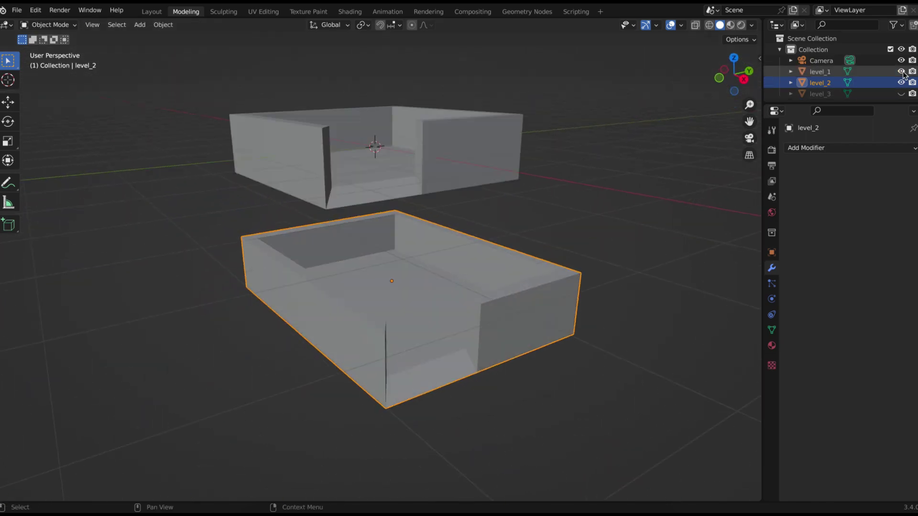
left_click(901, 93)
middle_click_drag(580, 231, 580, 231)
scroll(580, 231, "down", 4)
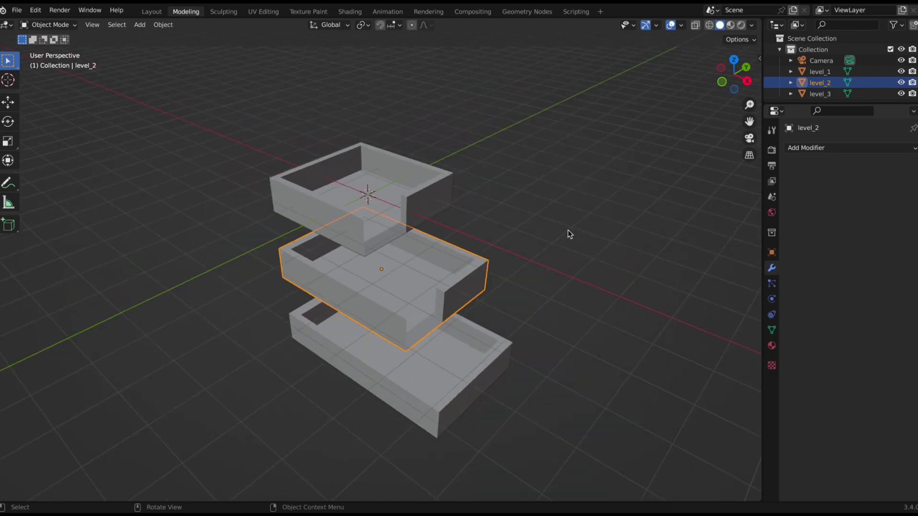
Apply scale with Ctrl+A to level_1, level_2 and level_3, then deselect all
left_click(417, 188)
key("ctrl")
key("ctrl+a")
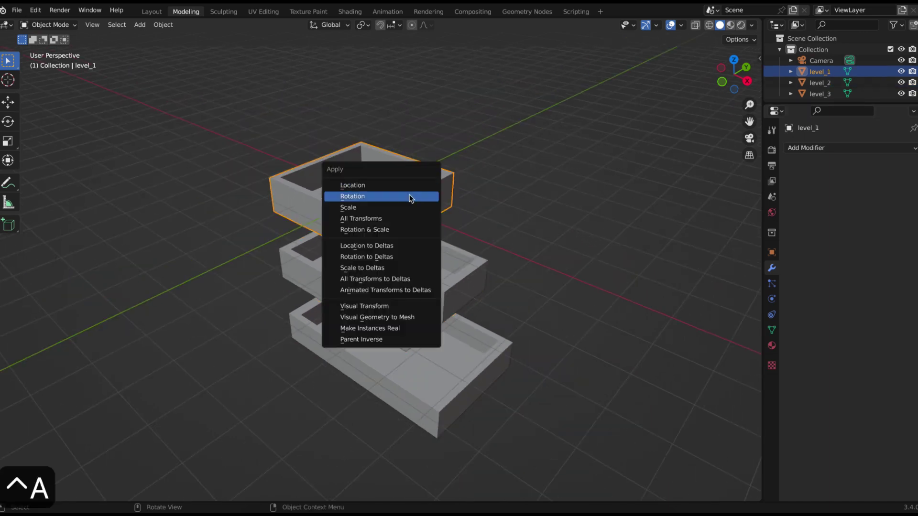
left_click(401, 208)
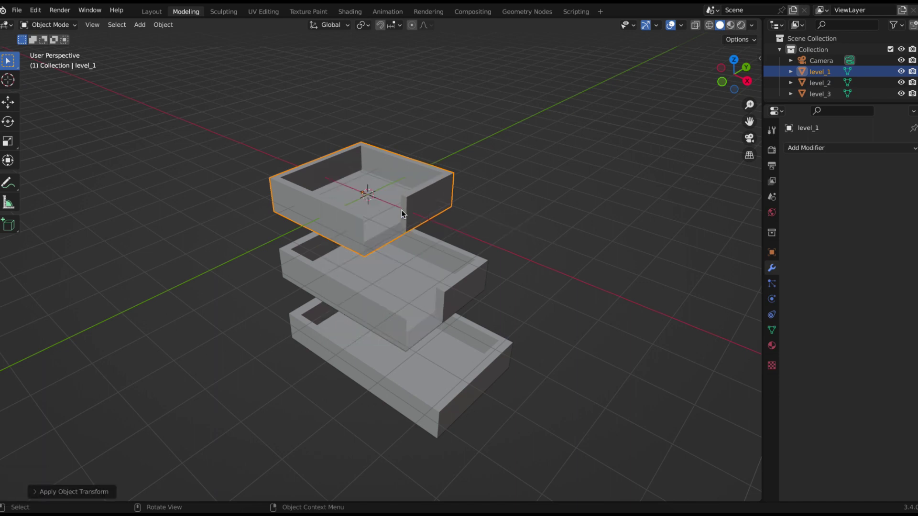
left_click(441, 273)
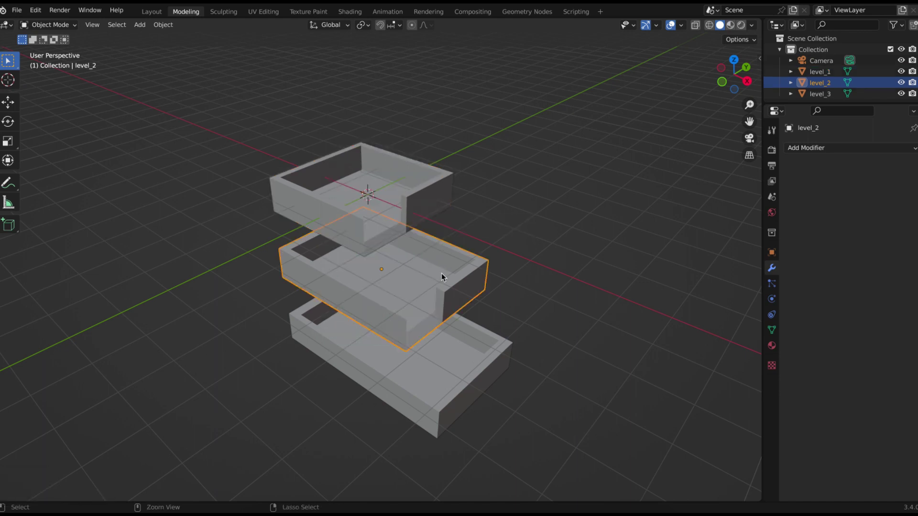
key("ctrl+a")
left_click(441, 273)
left_click(463, 354)
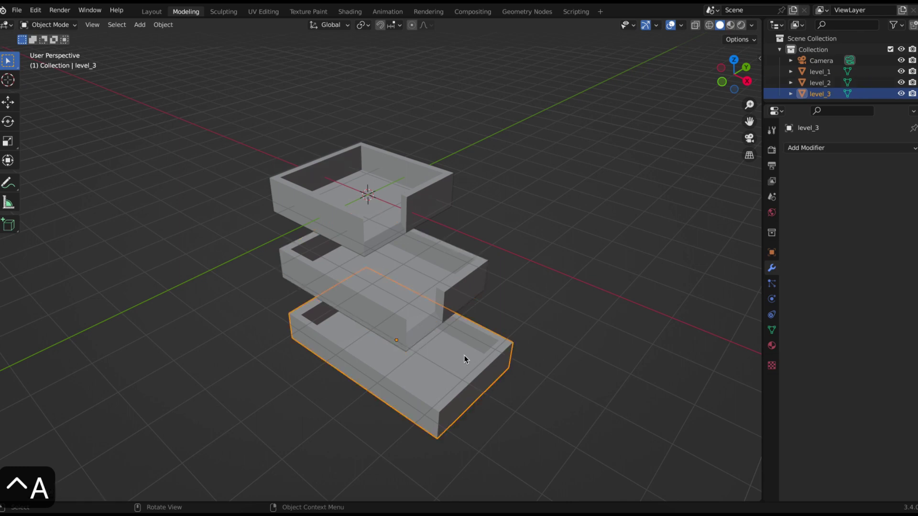
key("ctrl+a")
left_click(466, 356)
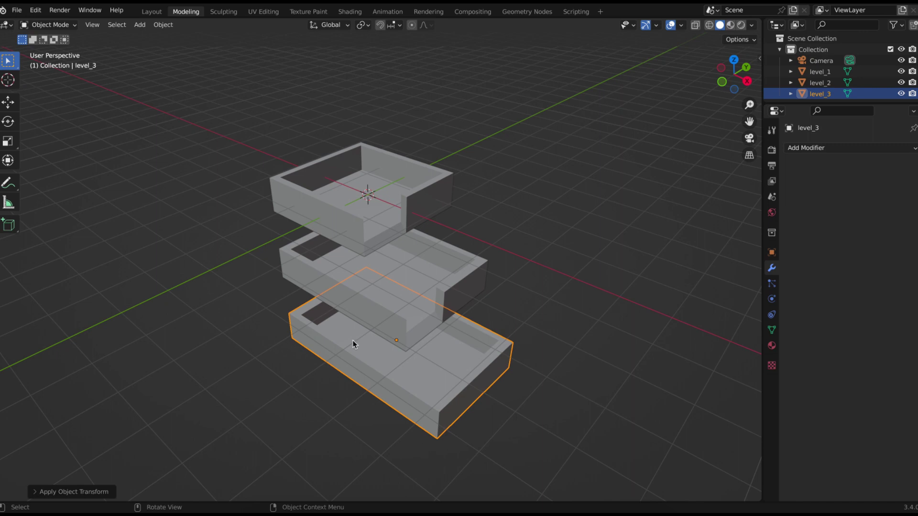
key("a")
key("a")
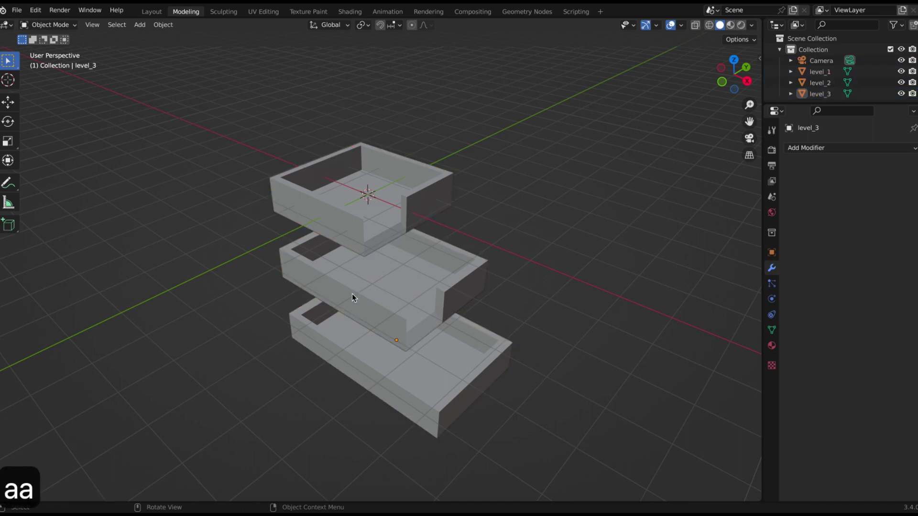
Add a new cube, resize it in Top view, and stretch it wider along X
key("shift+a")
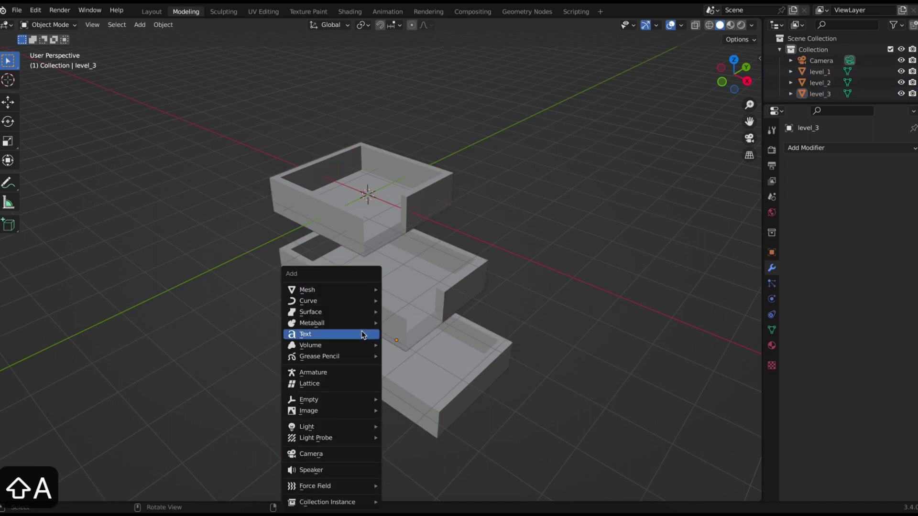
mouse_move(361, 289)
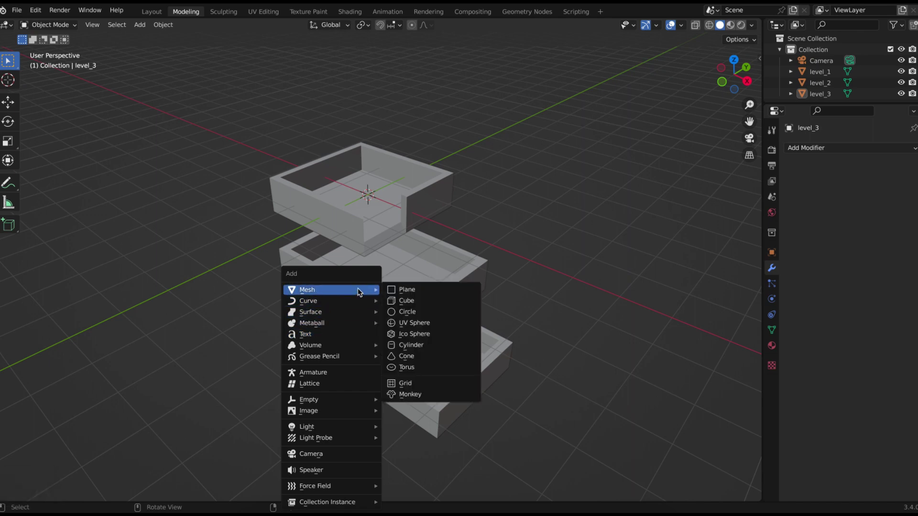
left_click(451, 301)
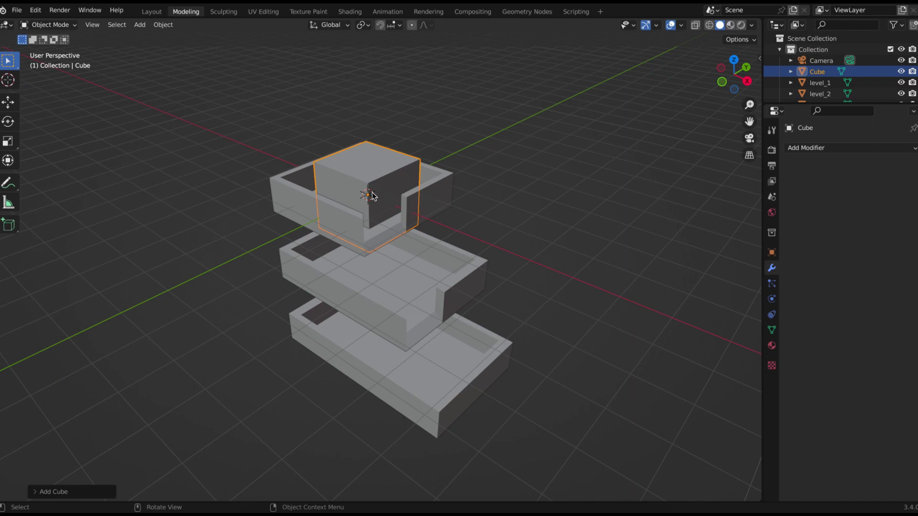
key("KP_7")
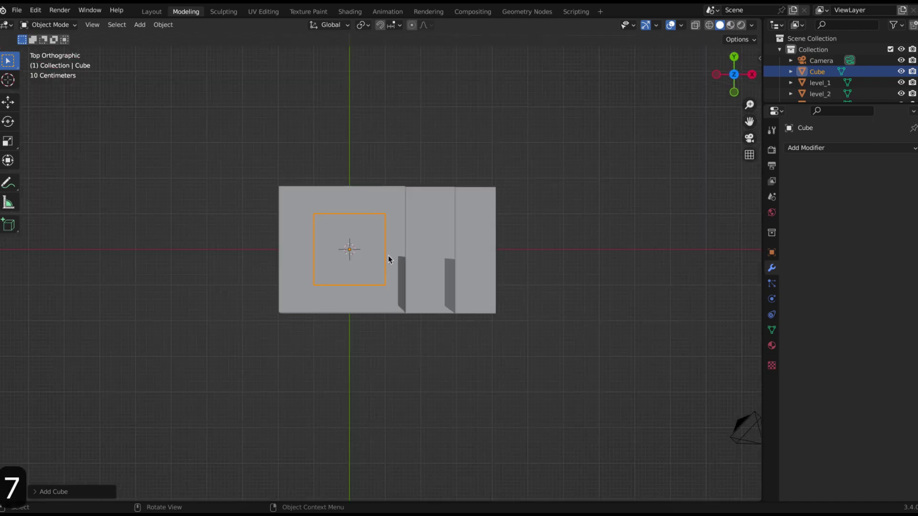
key("s")
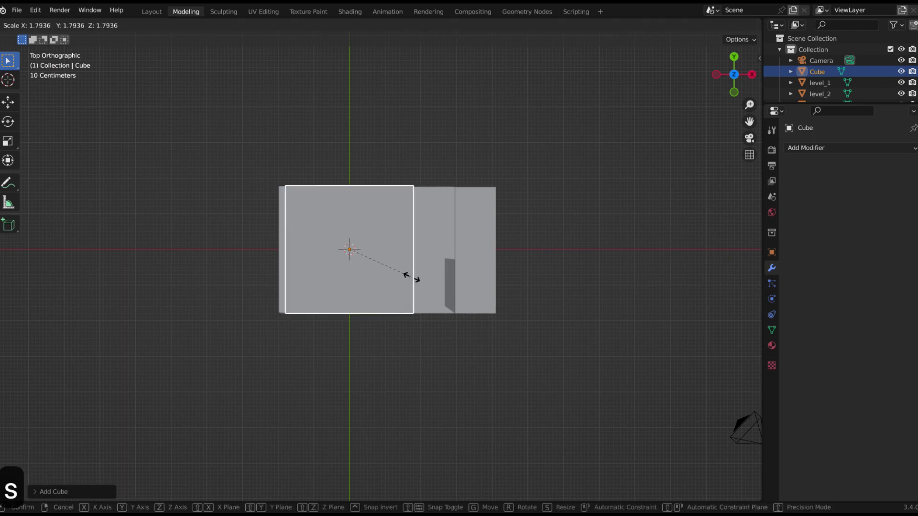
left_click(411, 278)
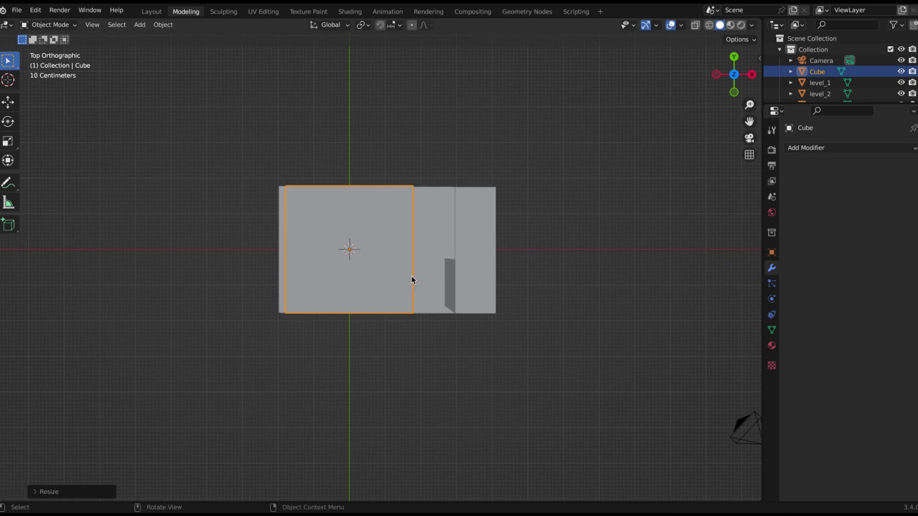
key("s")
key("x")
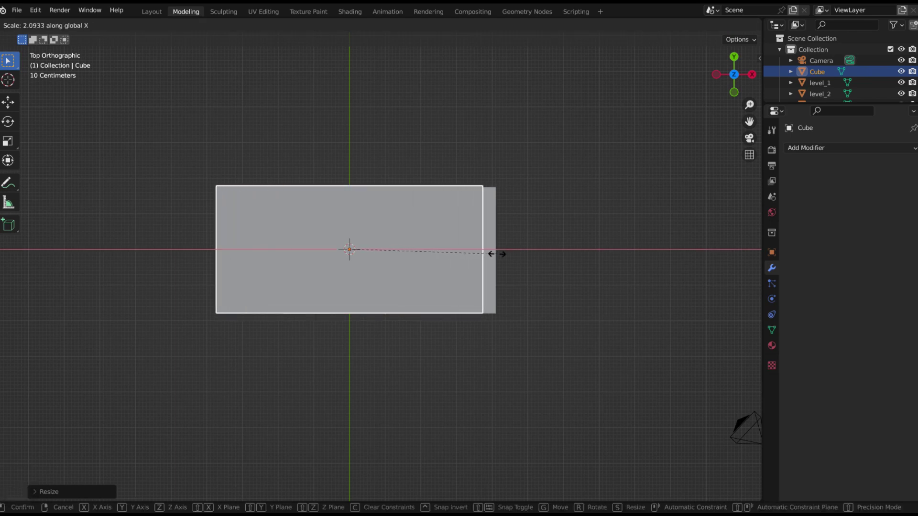
left_click(512, 257)
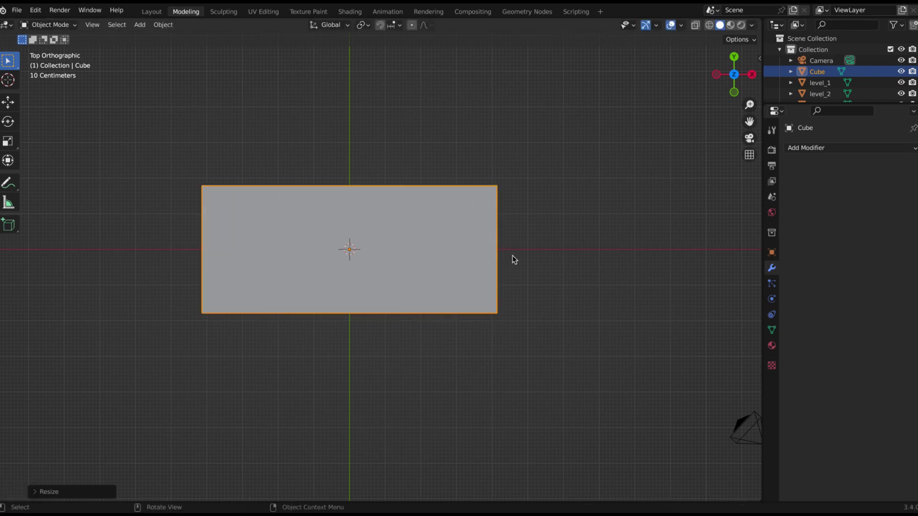
In Front view, flatten the cube along Z and move it just below level_3
key("1")
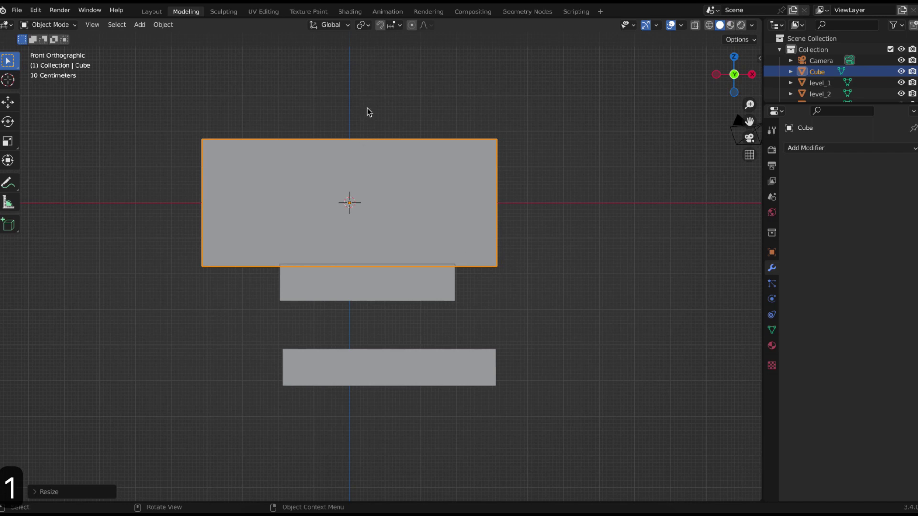
key("s")
key("z")
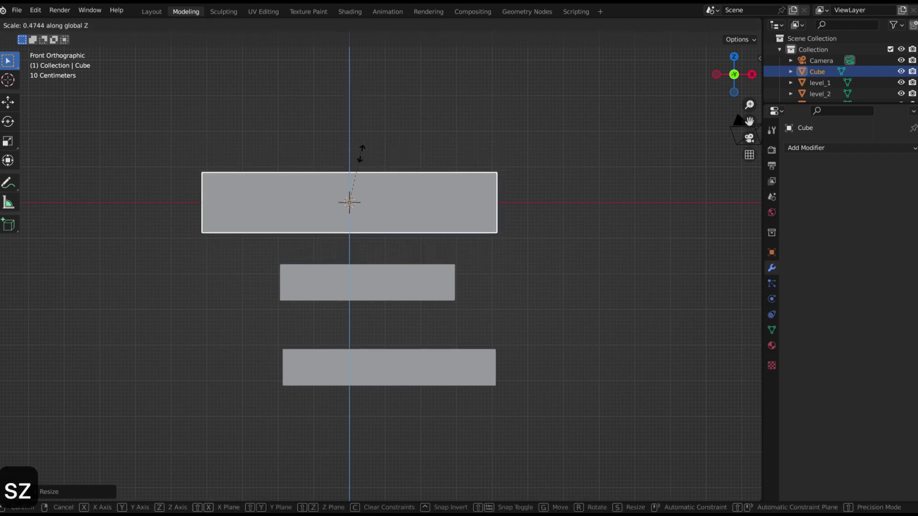
left_click(354, 193)
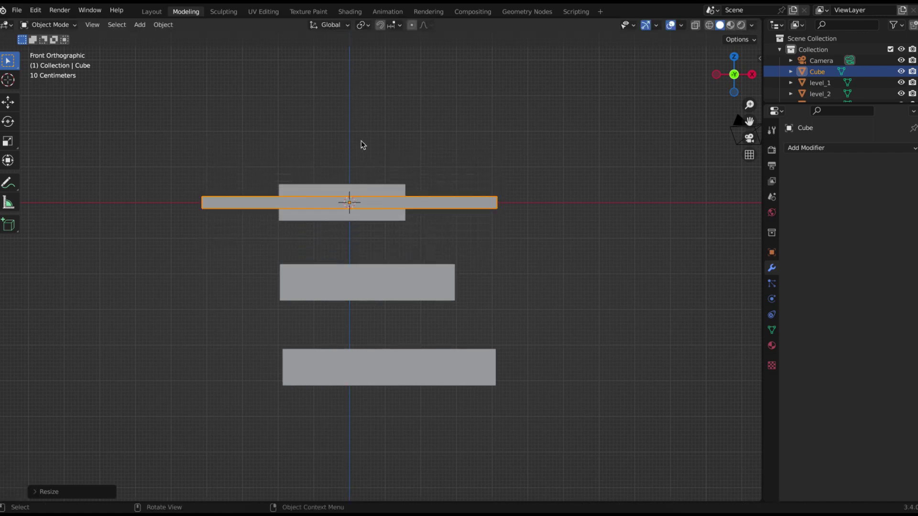
key("g")
key("z")
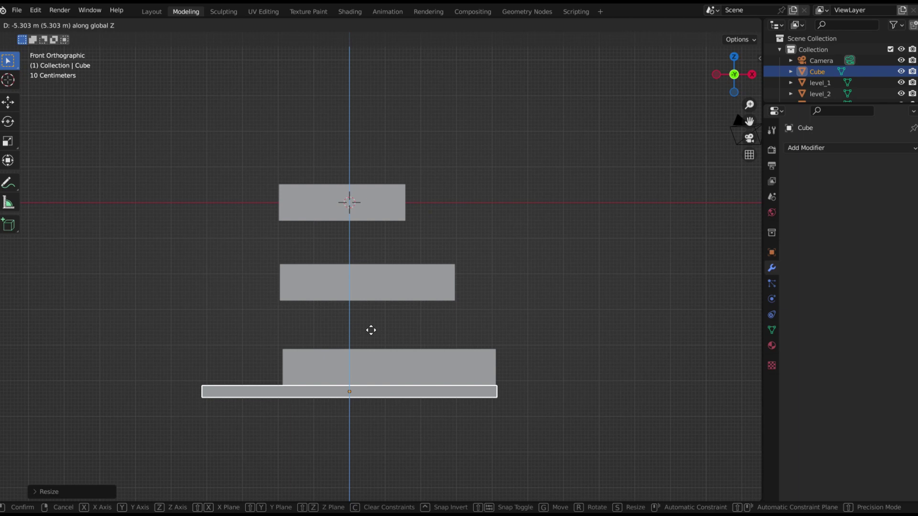
left_click(371, 330)
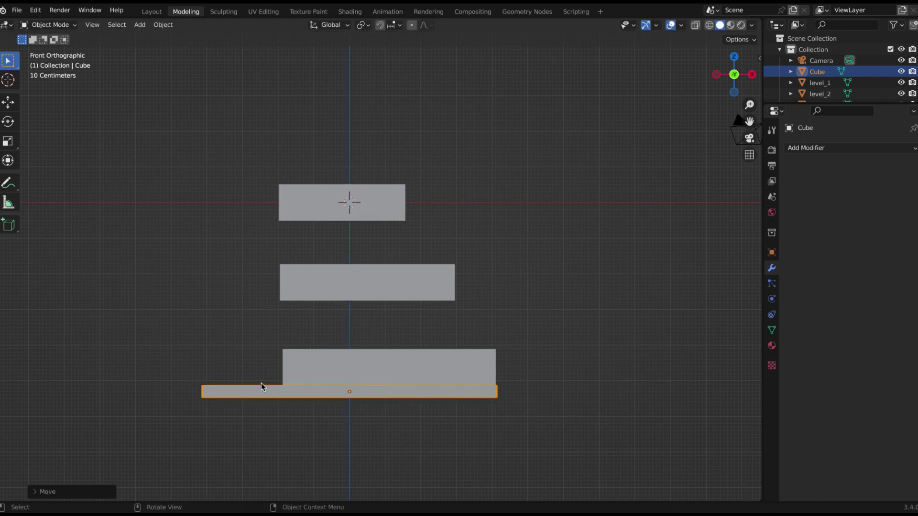
key("KP_8")
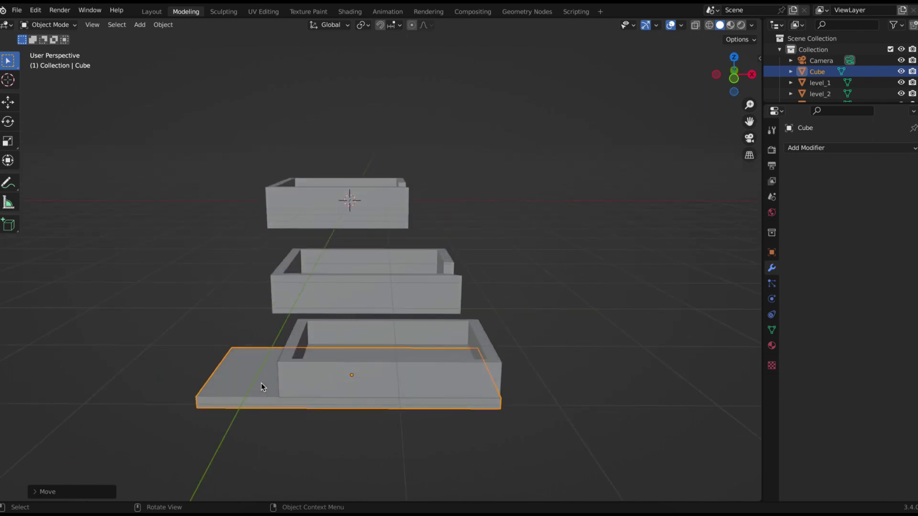
In Edit Mode with wireframe shading, box-select the base plate's left-end vertices
key("Tab")
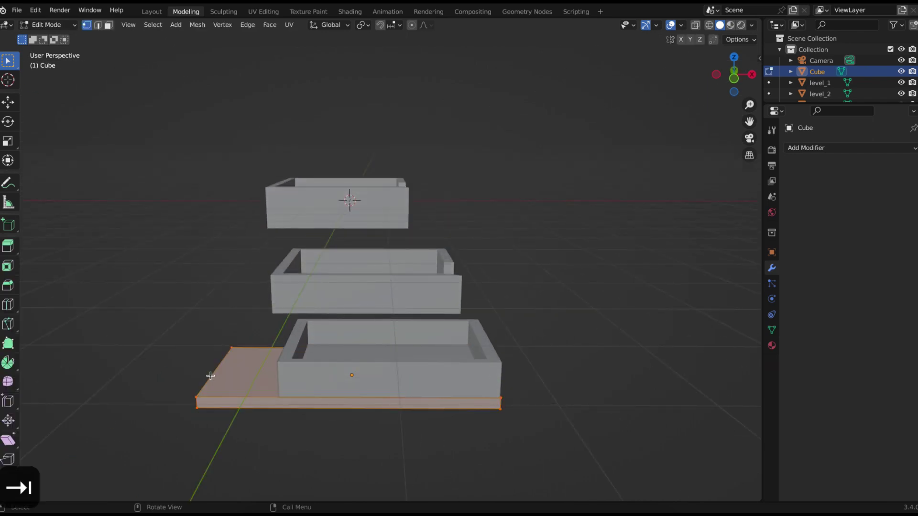
key("z")
key("4")
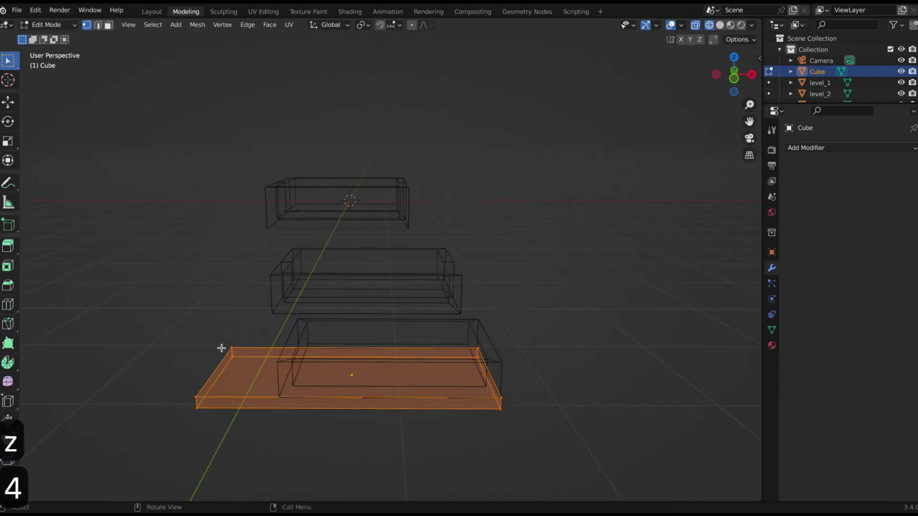
key("a")
key("a")
key("b")
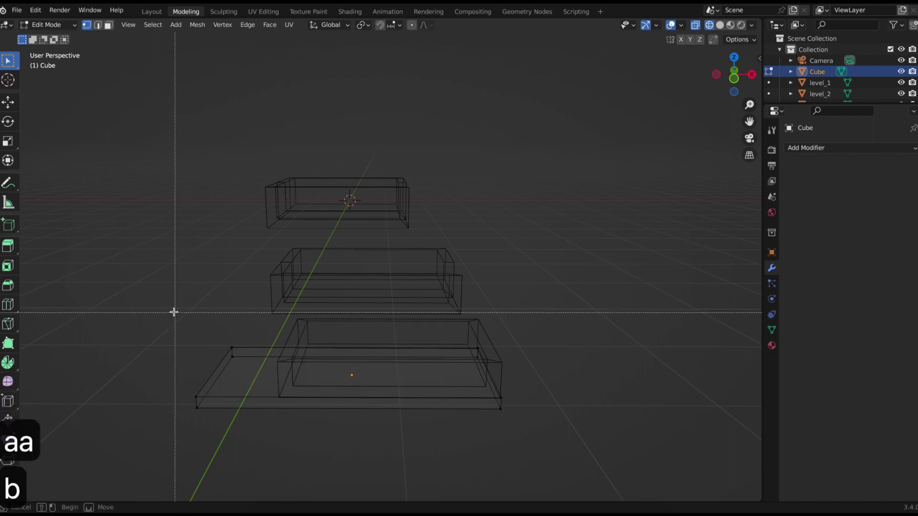
left_click_drag(173, 312, 248, 460)
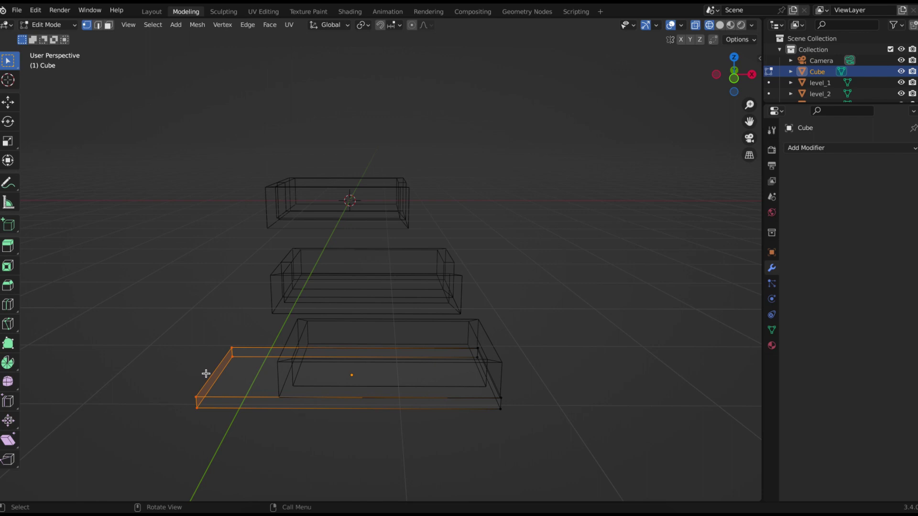
Move the left-end vertices along X until flush with level_3, then extrude them
key("g")
key("x")
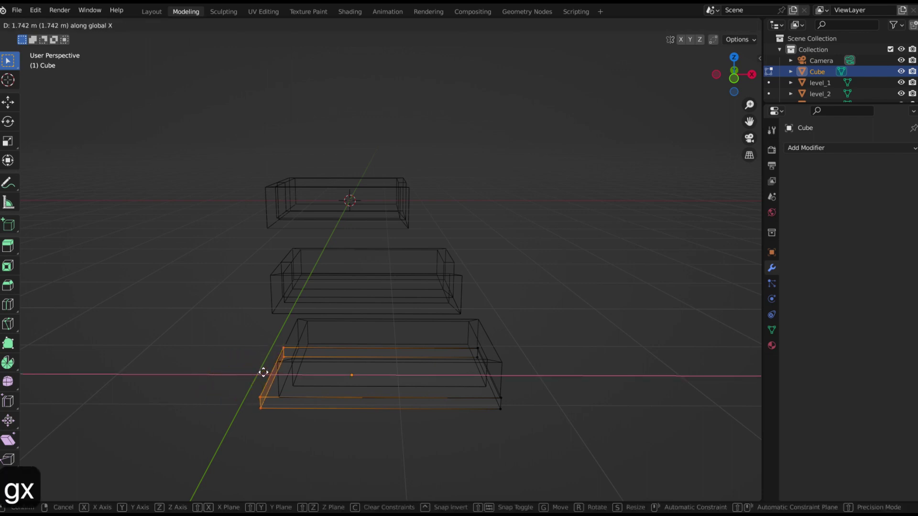
left_click(267, 373)
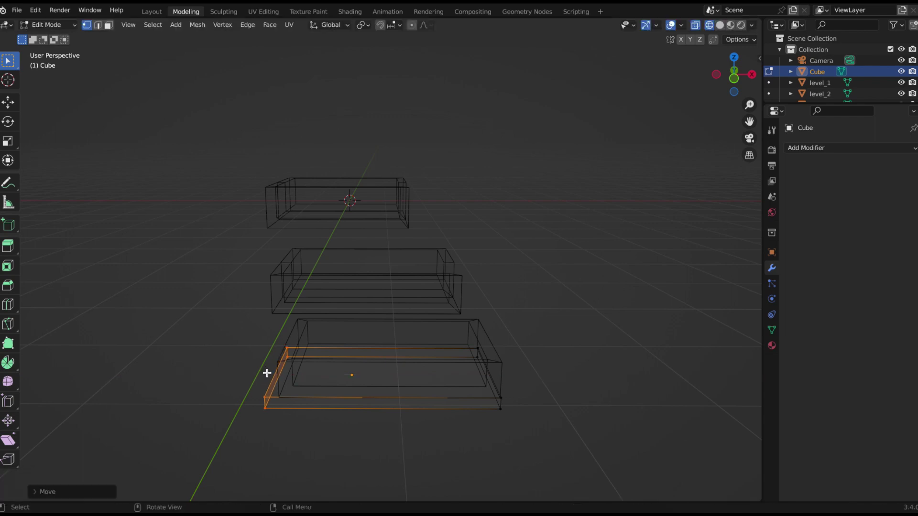
key("1")
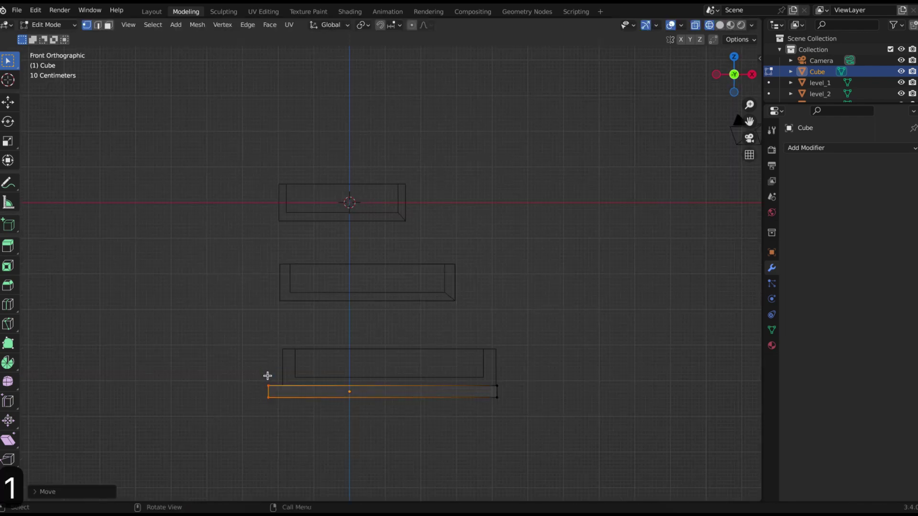
key("g")
key("x")
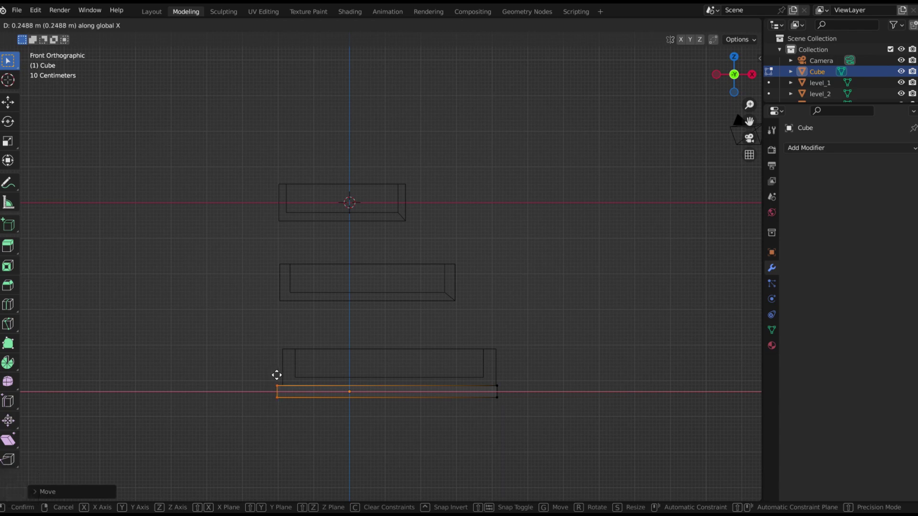
left_click(277, 375)
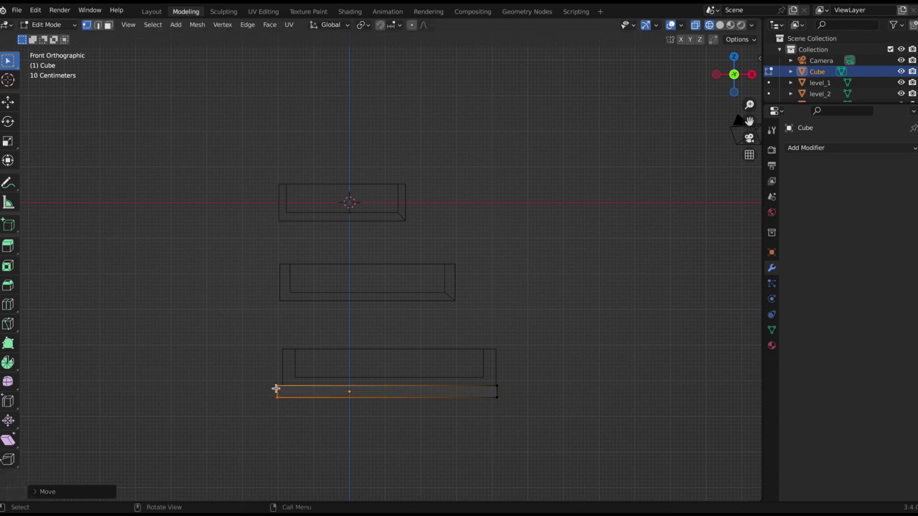
key("g")
key("x")
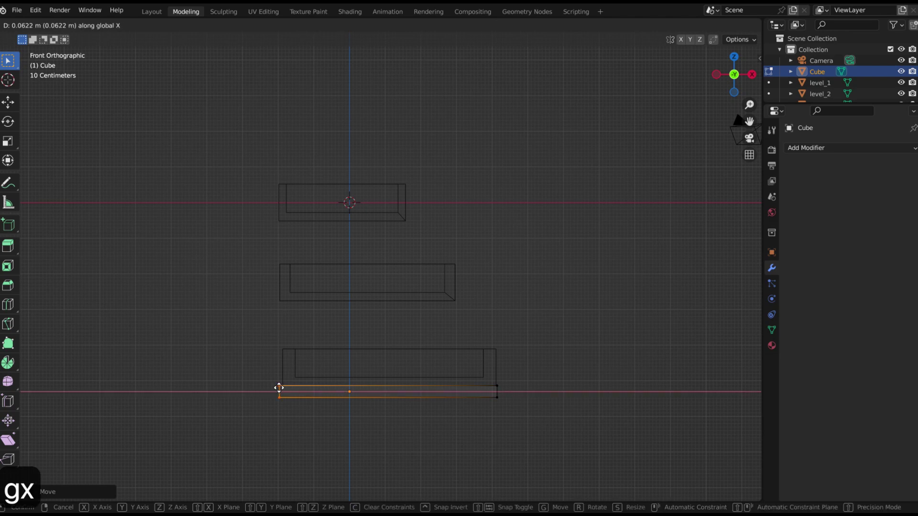
left_click(279, 388)
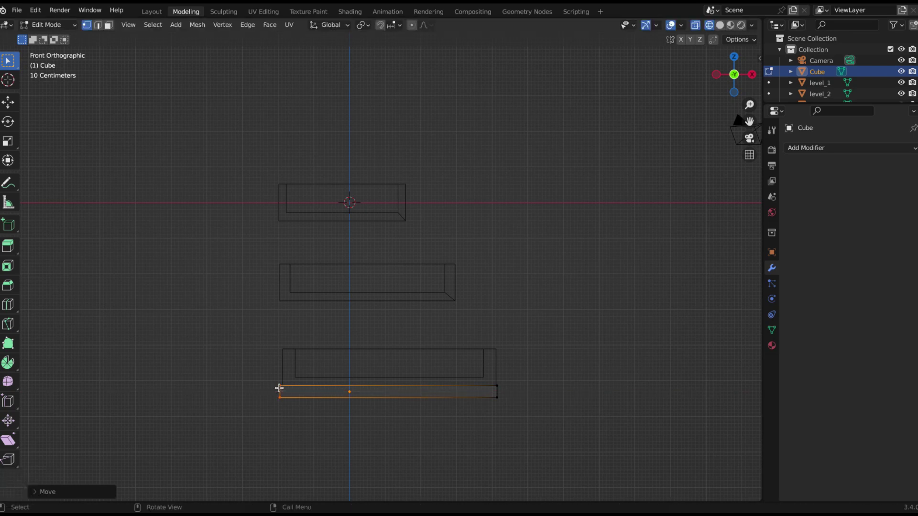
key("e")
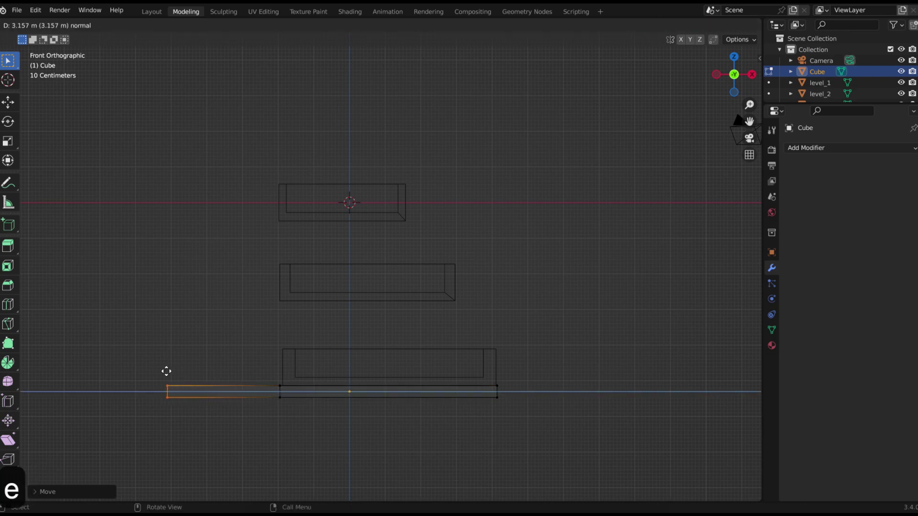
Confirm the extension about 3.157 m leftward and select its top face's four corner vertices
left_click(174, 373)
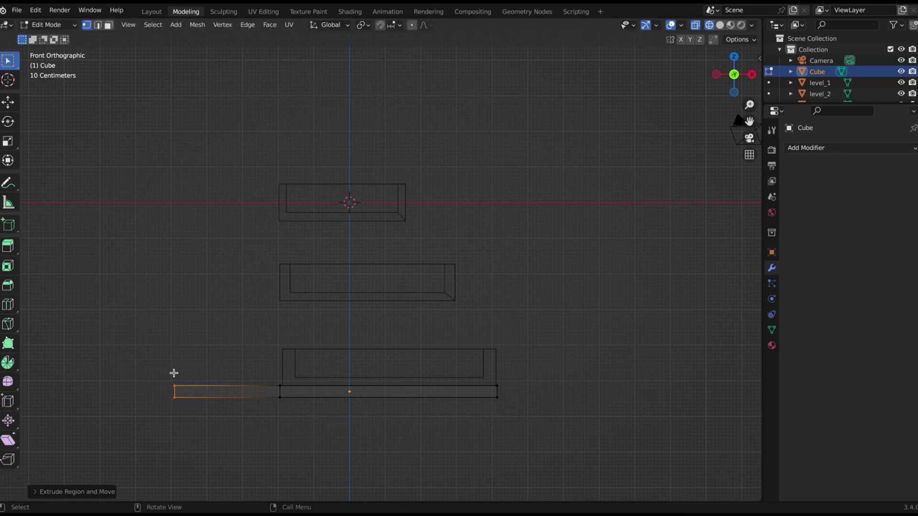
middle_click_drag(215, 378, 216, 379)
left_click(193, 355)
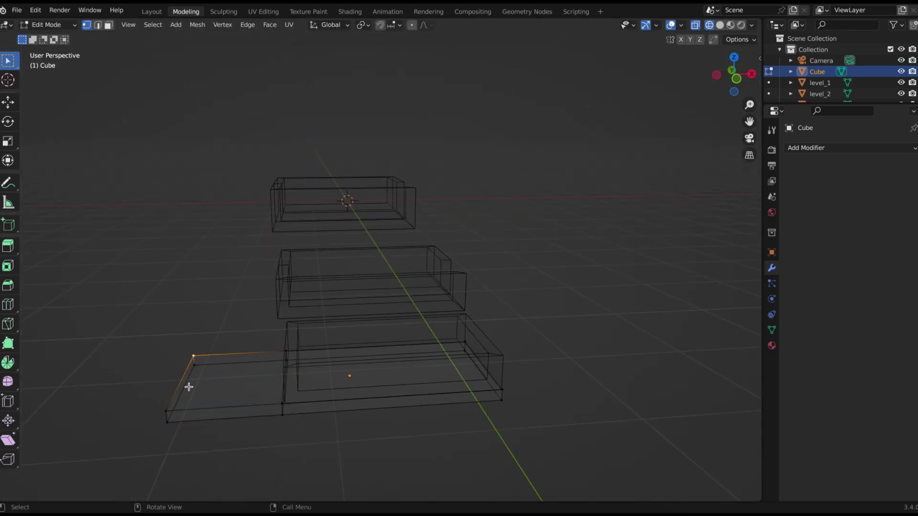
left_click(166, 412, "shift")
middle_click_drag(260, 366, 261, 365)
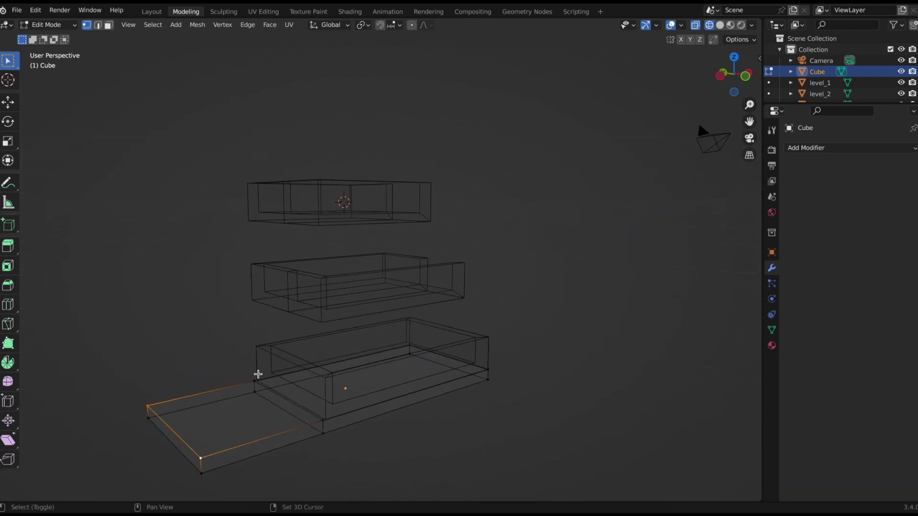
left_click(254, 381, "shift")
left_click(323, 420, "shift")
Extrude the face about 6.873 m upward into a tall column above the boxes
key("1")
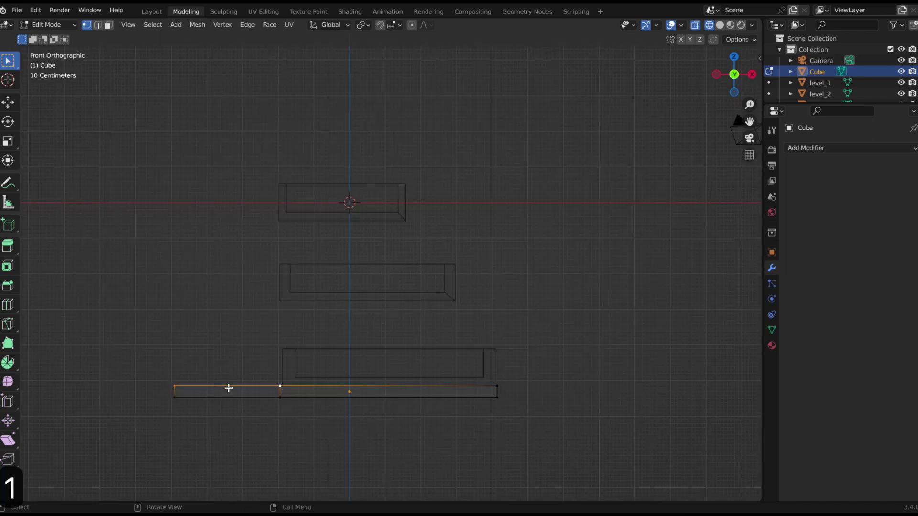
key("e")
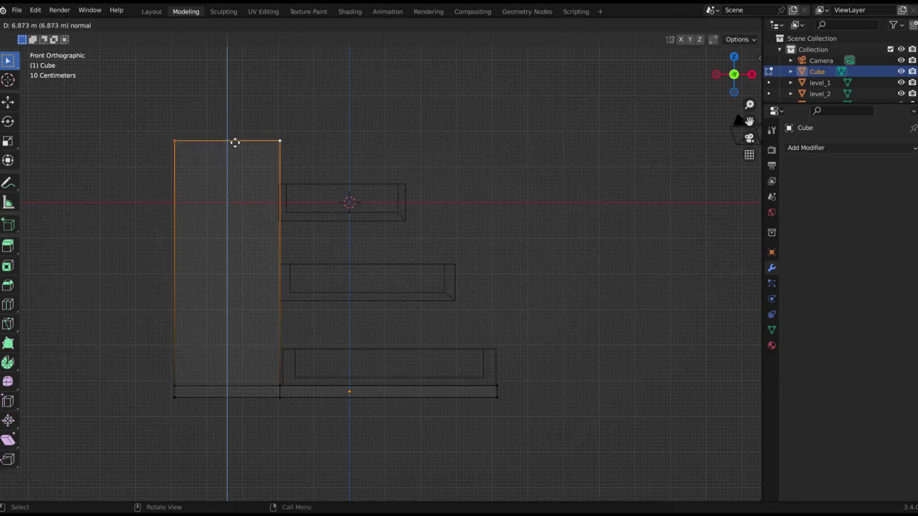
left_click(236, 143)
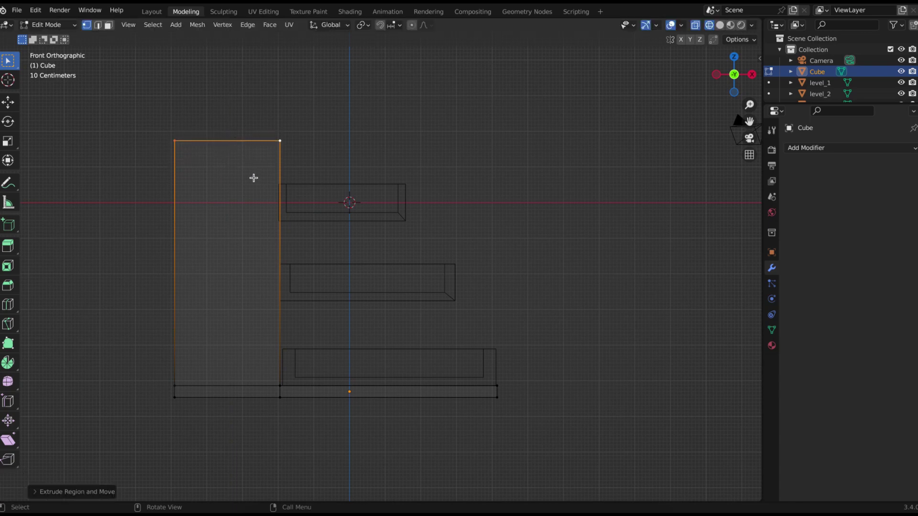
key("Tab")
middle_click_drag(254, 176, 254, 179)
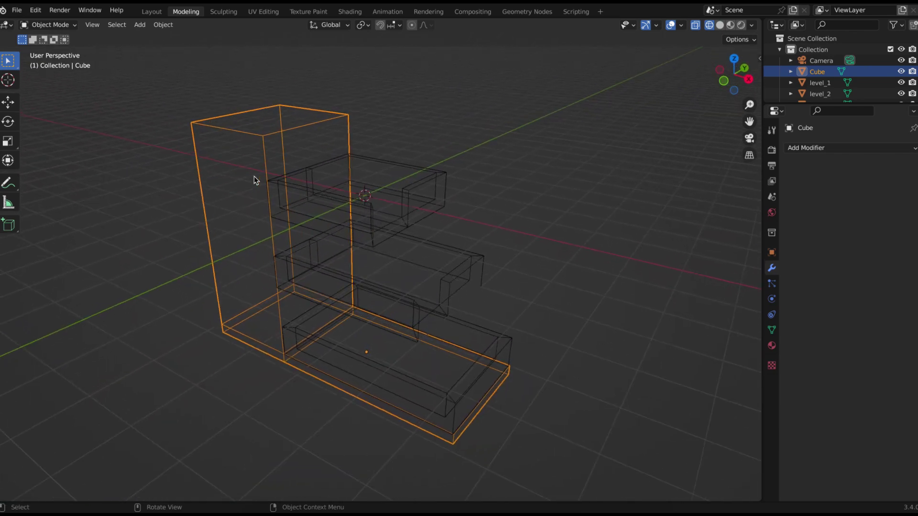
key("Tab")
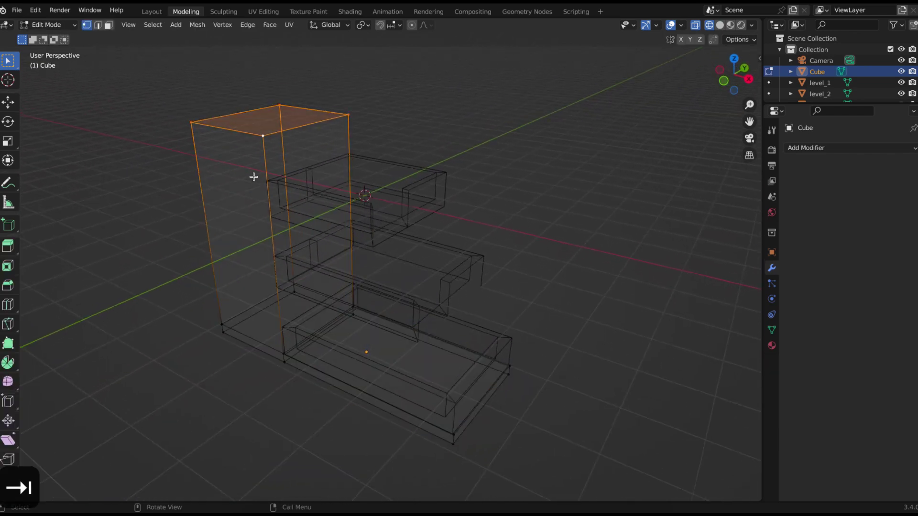
Select the column's outer side faces and save calm.blend
left_click(227, 321, "shift")
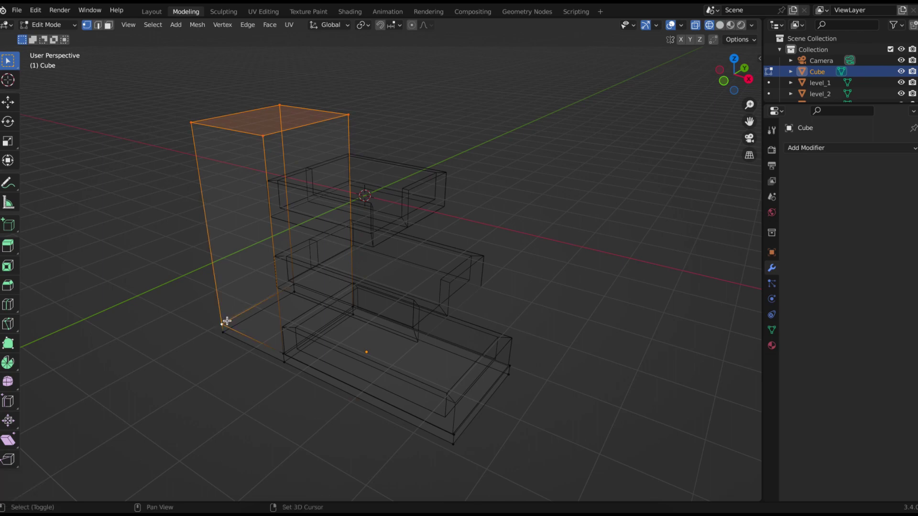
left_click(284, 349, "shift")
middle_click_drag(287, 342, 288, 342)
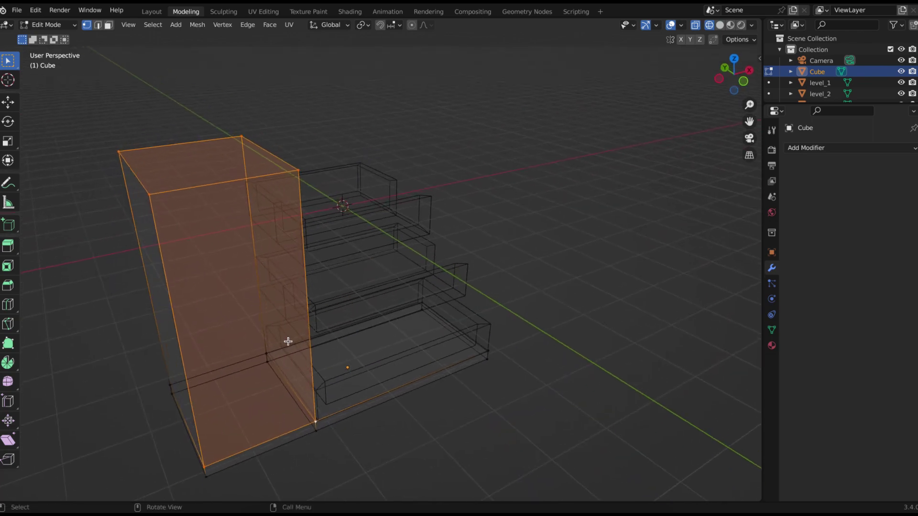
left_click(170, 383, "shift")
left_click(266, 354, "shift")
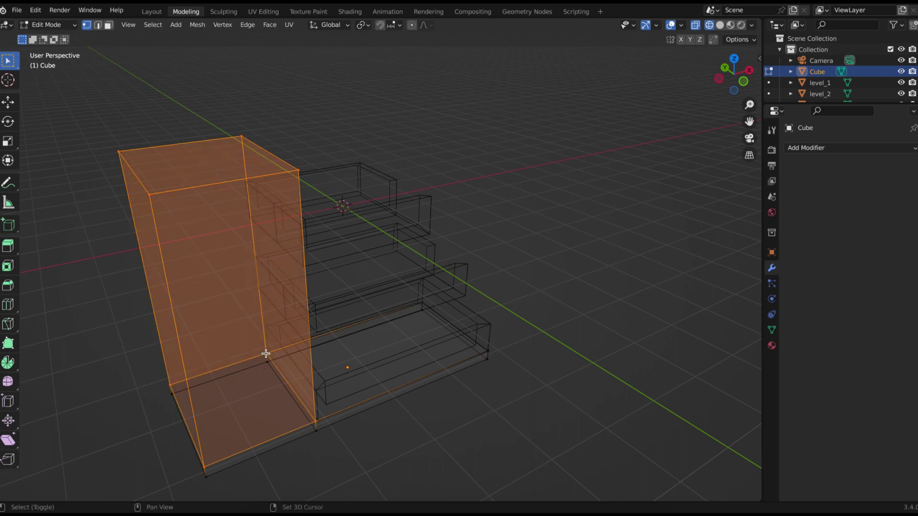
middle_click_drag(263, 354, 263, 354)
key("super+s")
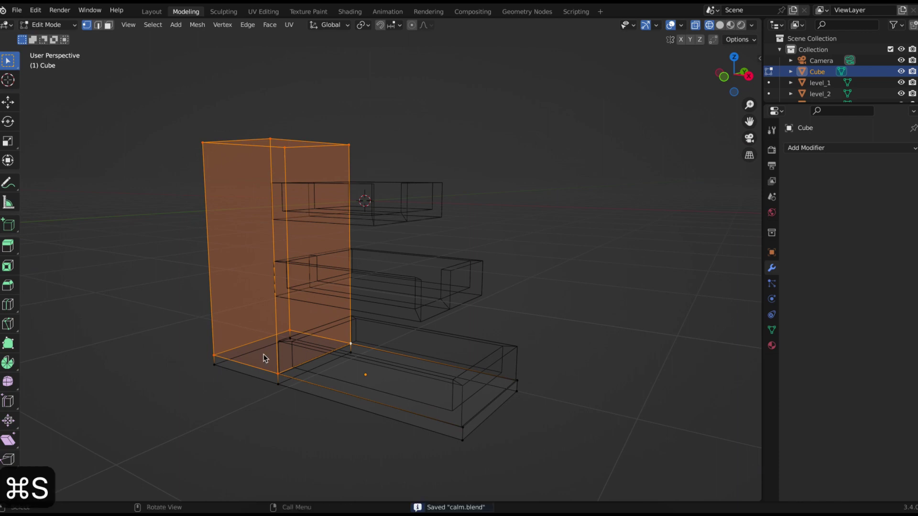
Subdivide the selected column faces with Number of Cuts set to 3
left_click(241, 25)
left_click(280, 87)
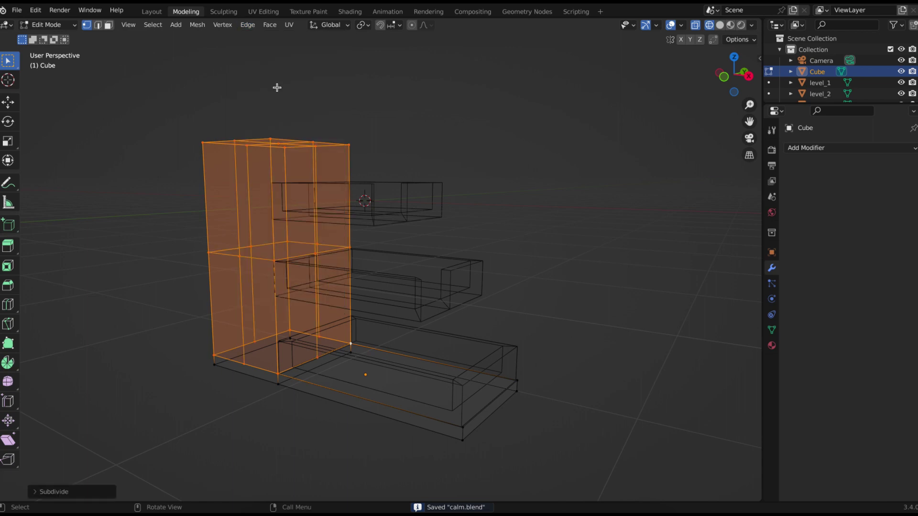
left_click(36, 492)
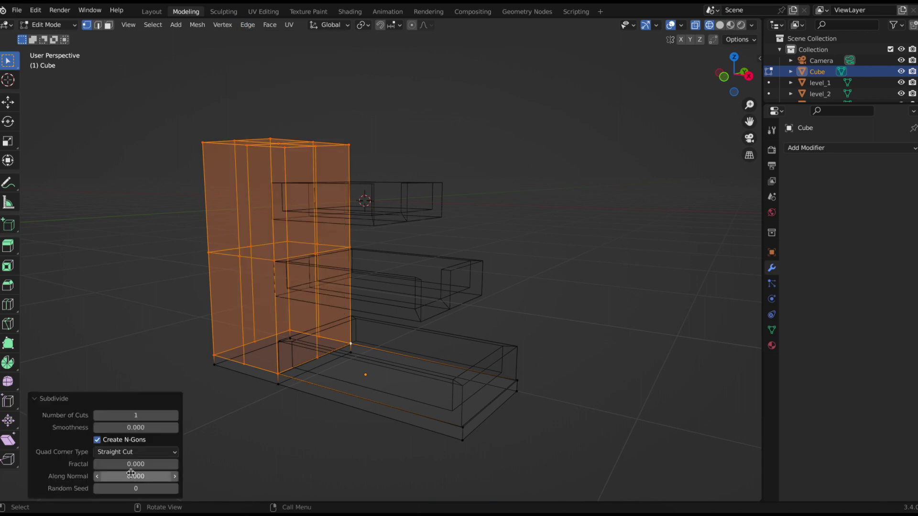
left_click(175, 415)
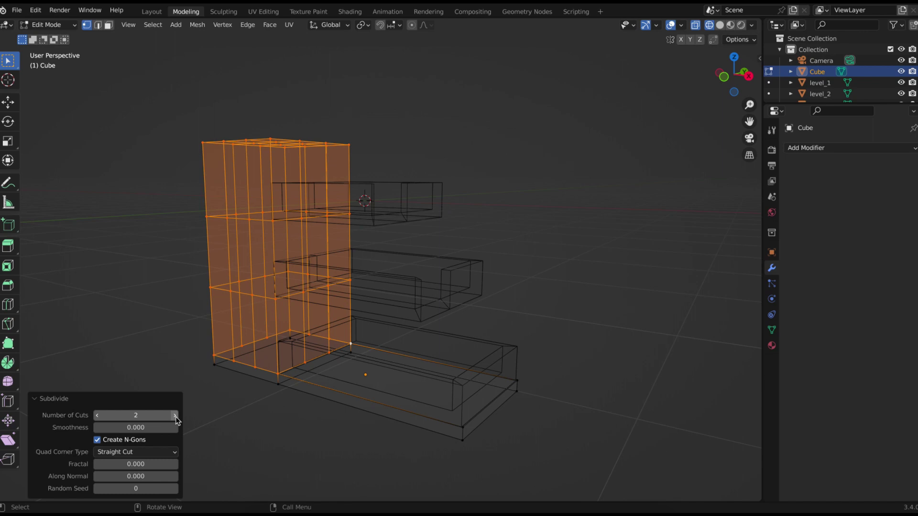
left_click(175, 416)
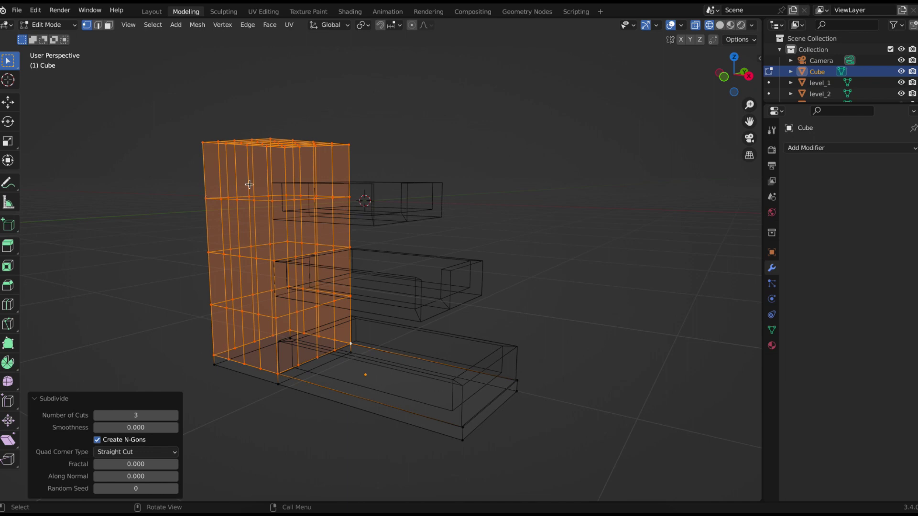
key("Tab")
key("Tab")
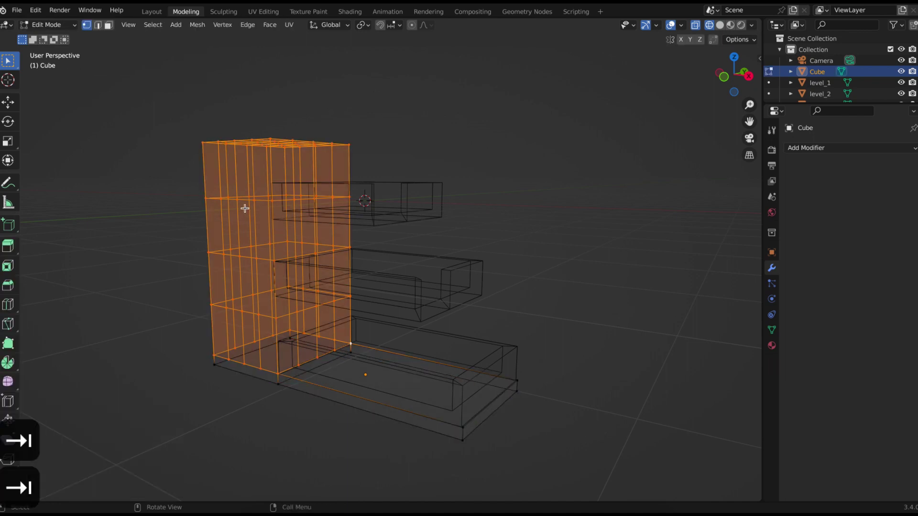
Switch to solid shading, select a left-wall vertex and enable proportional editing with Random falloff
key("z")
key("6")
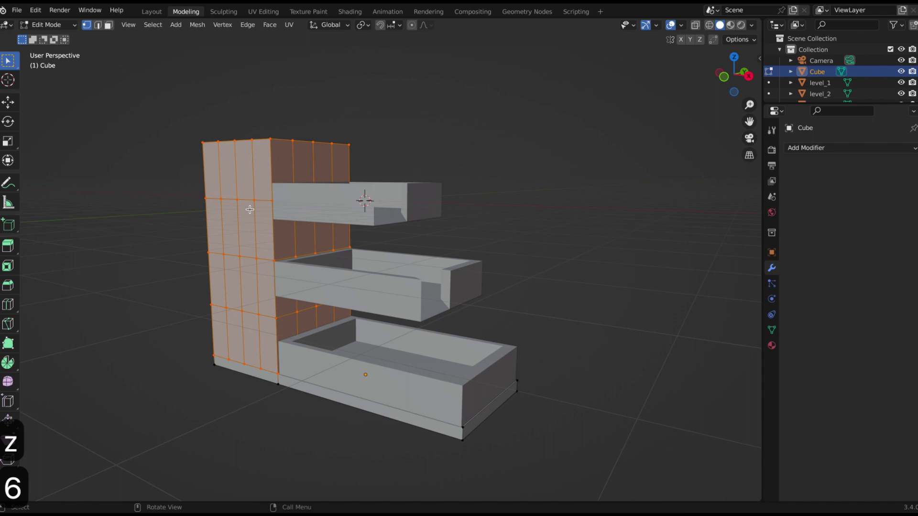
left_click(221, 199)
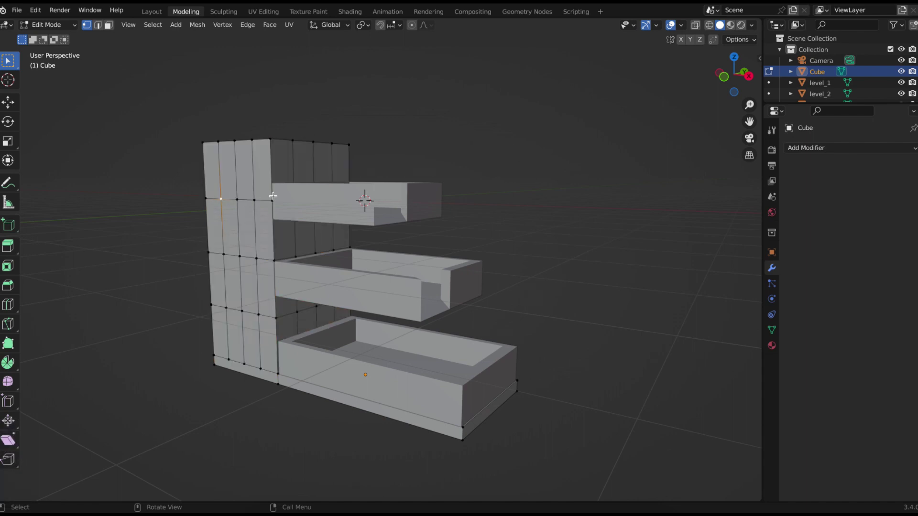
left_click(411, 25)
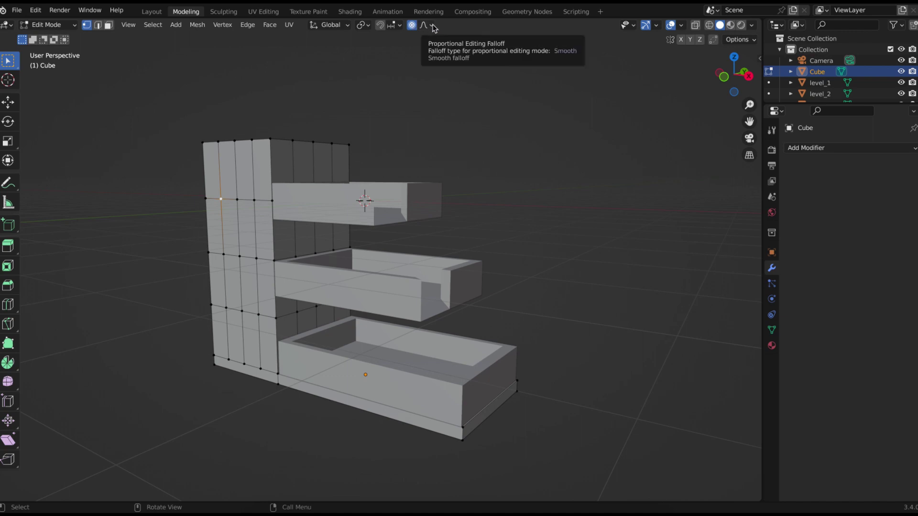
left_click(432, 26)
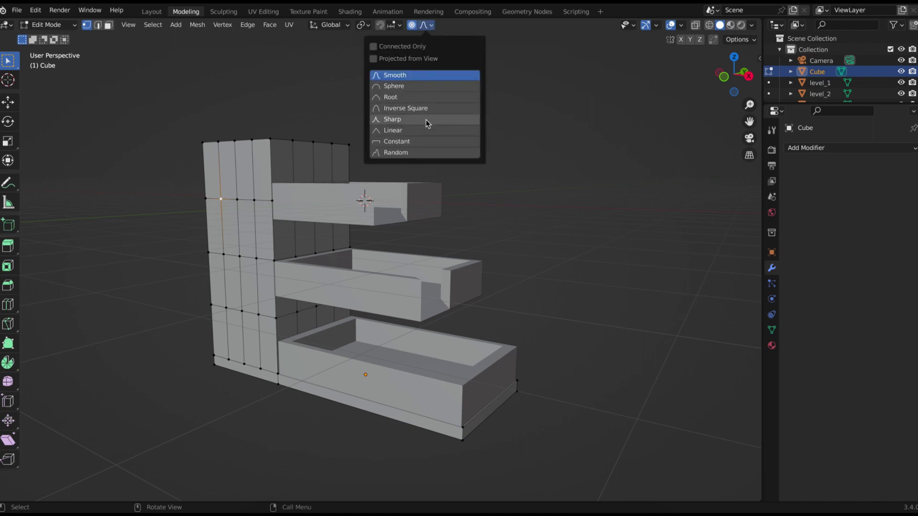
left_click(422, 151)
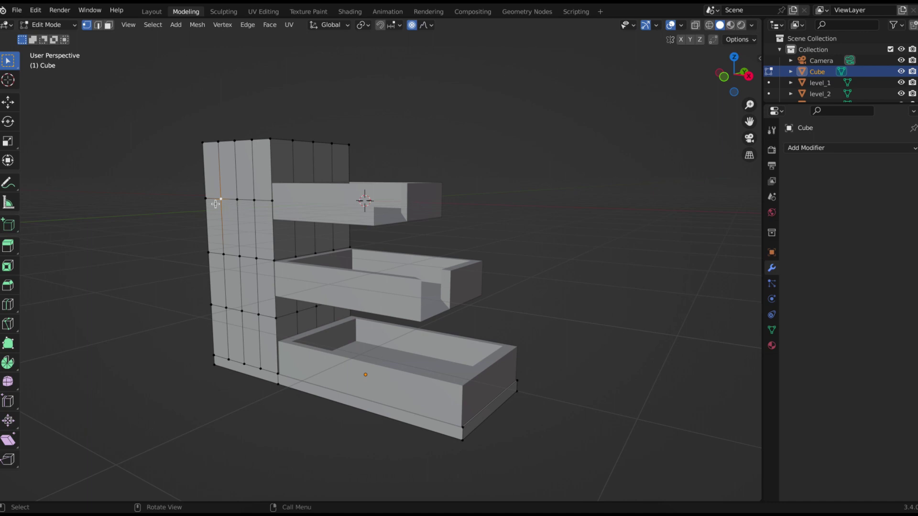
Push the wall vertex outward along Y with a proportional influence radius
key("g")
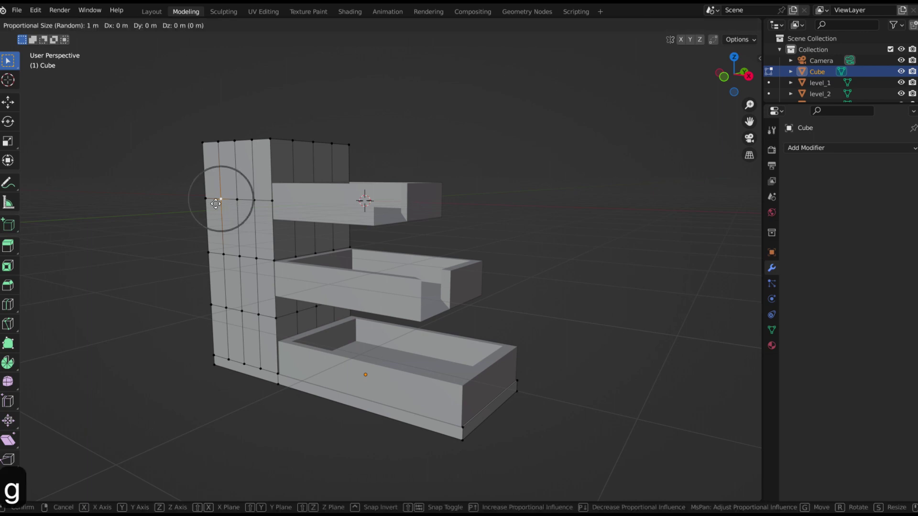
key("y")
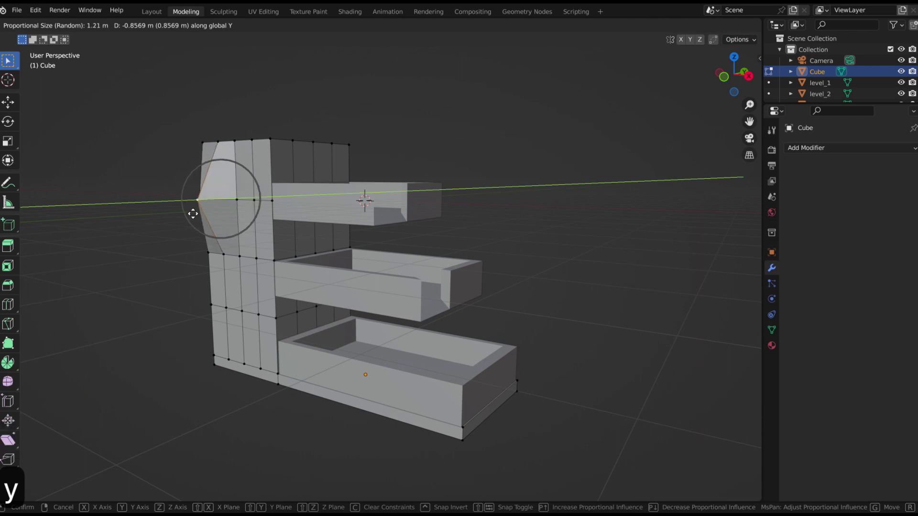
scroll(192, 212, "down", 4)
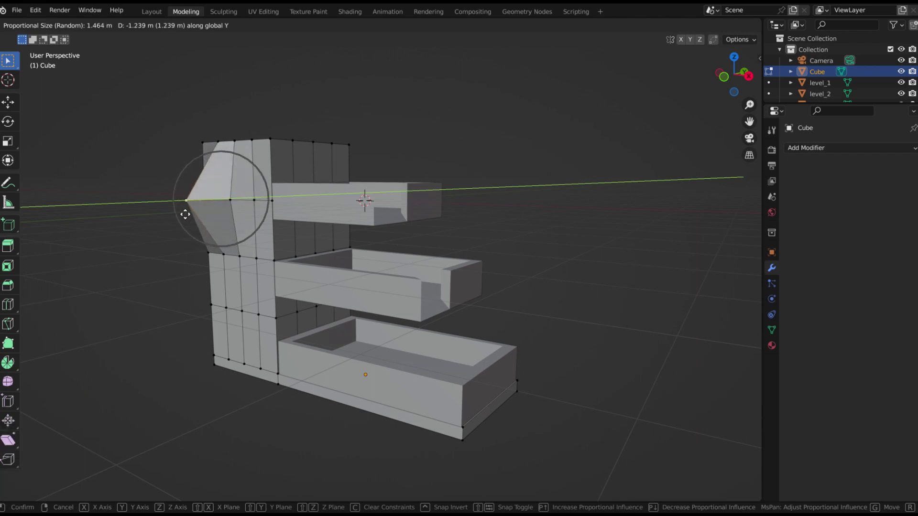
left_click(192, 213)
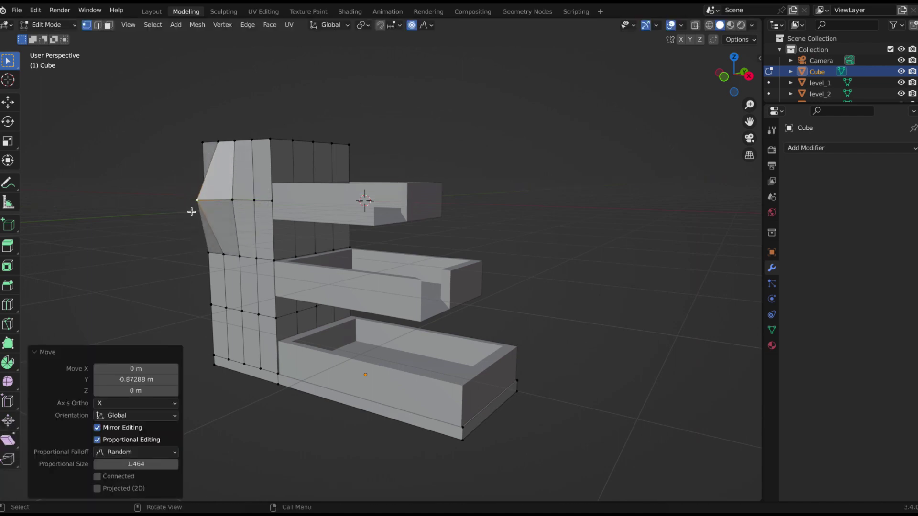
middle_click_drag(192, 212, 192, 212)
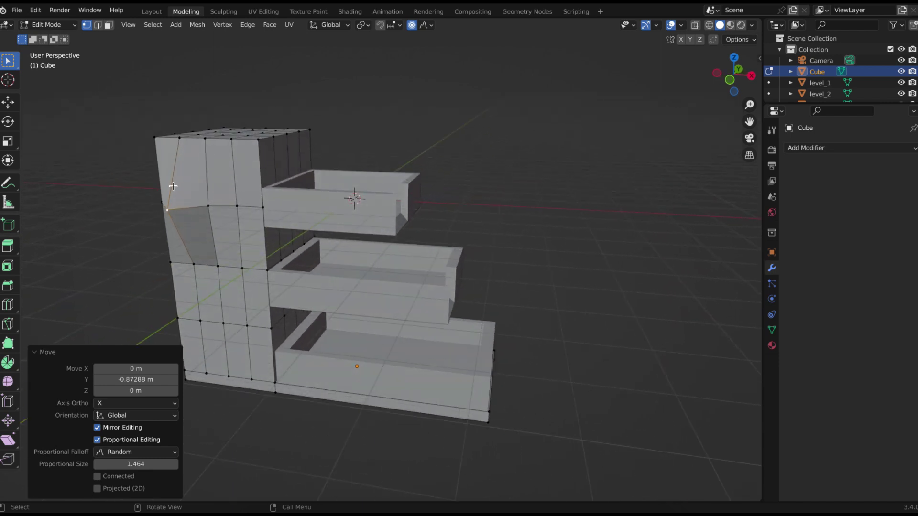
Pull the wall's top corner vertex outward with proportional influence
left_click(153, 138)
key("g")
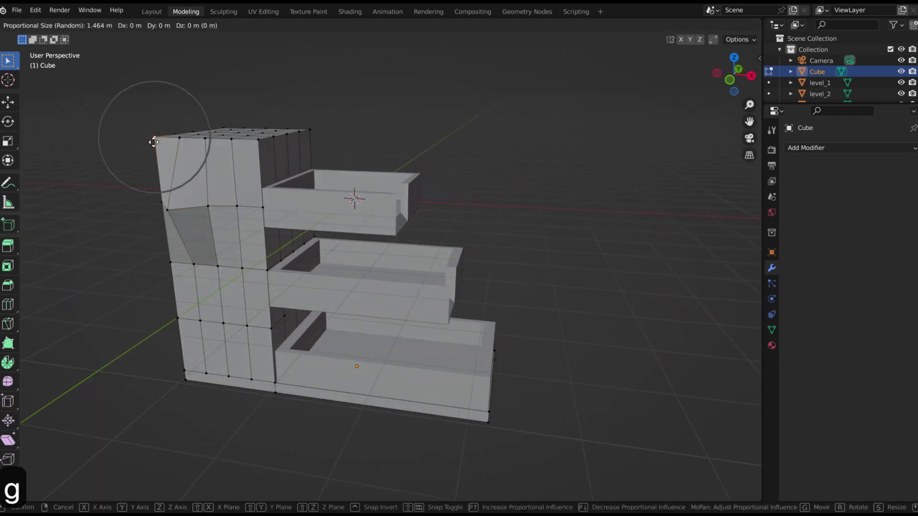
scroll(140, 138, "down", 7)
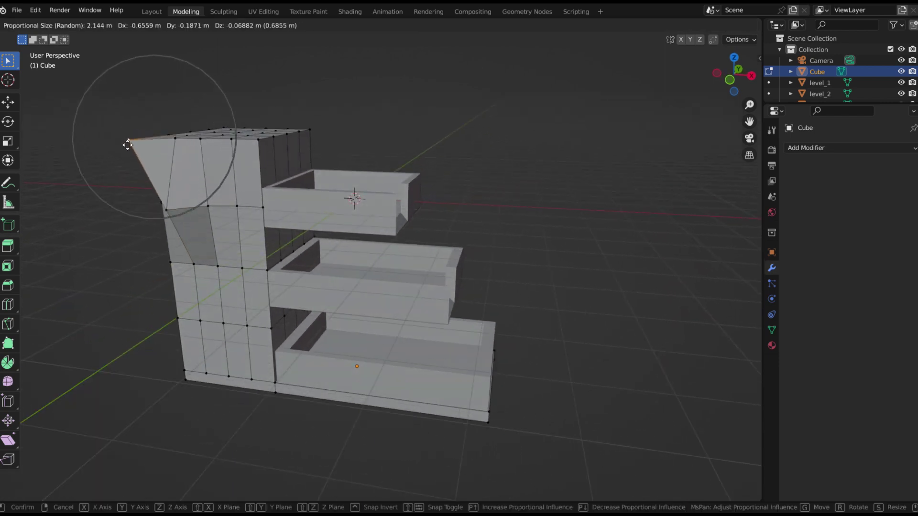
scroll(128, 145, "down", 1)
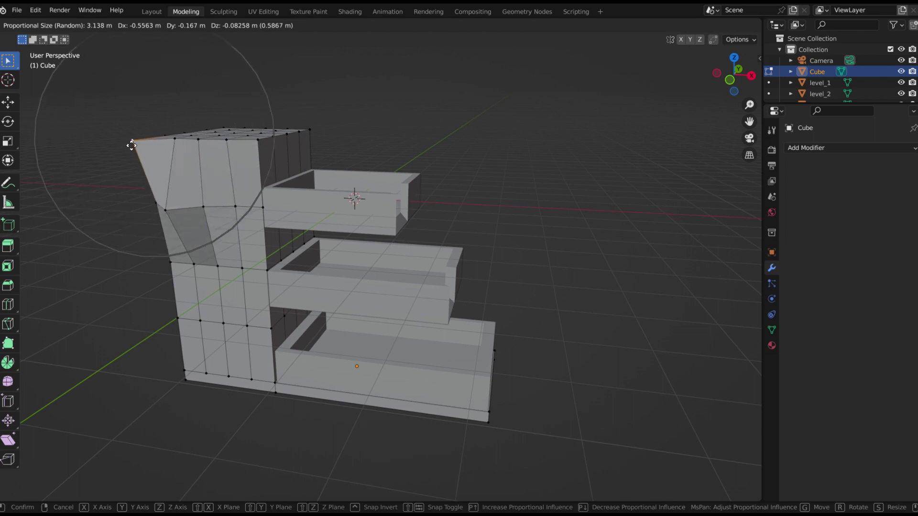
left_click(131, 147)
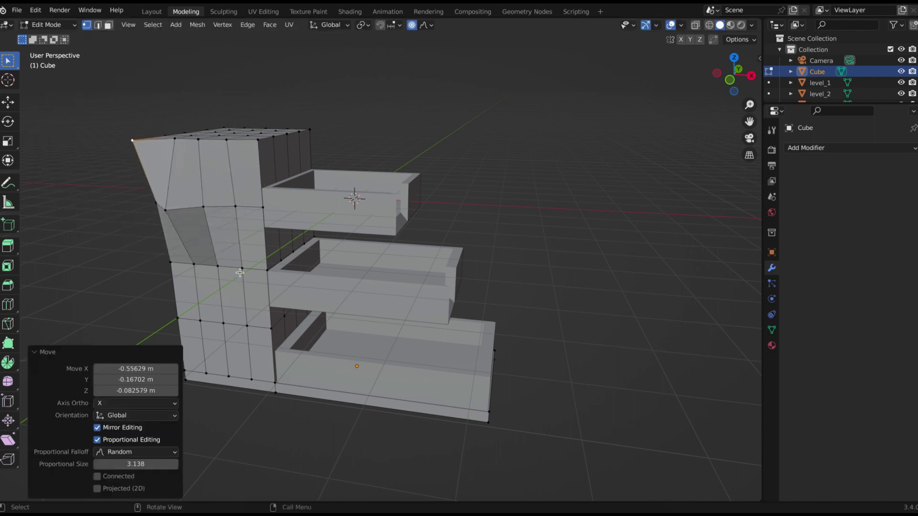
From the right side view, deform the wall further with a proportional move
key("KP_1")
key("KP_3")
key("g")
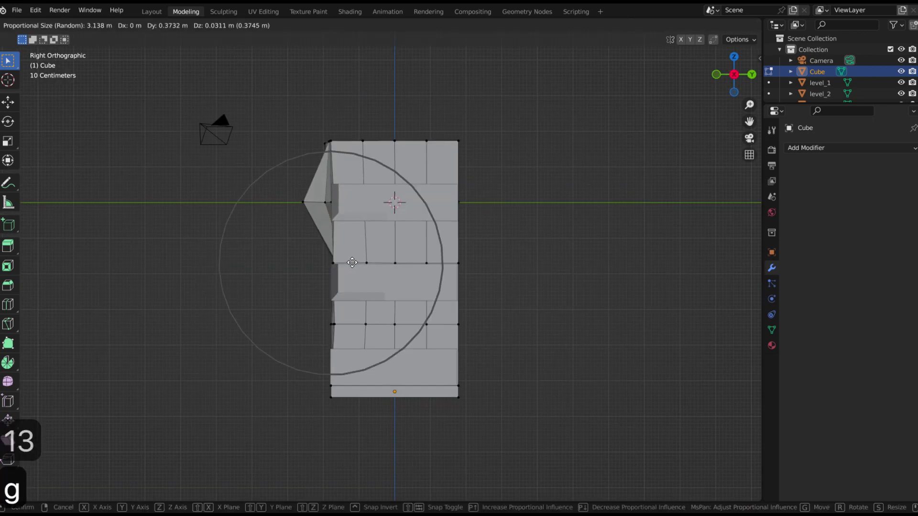
scroll(363, 260, "up", 1)
scroll(364, 260, "down", 2)
scroll(364, 259, "up", 2)
scroll(363, 259, "up", 3)
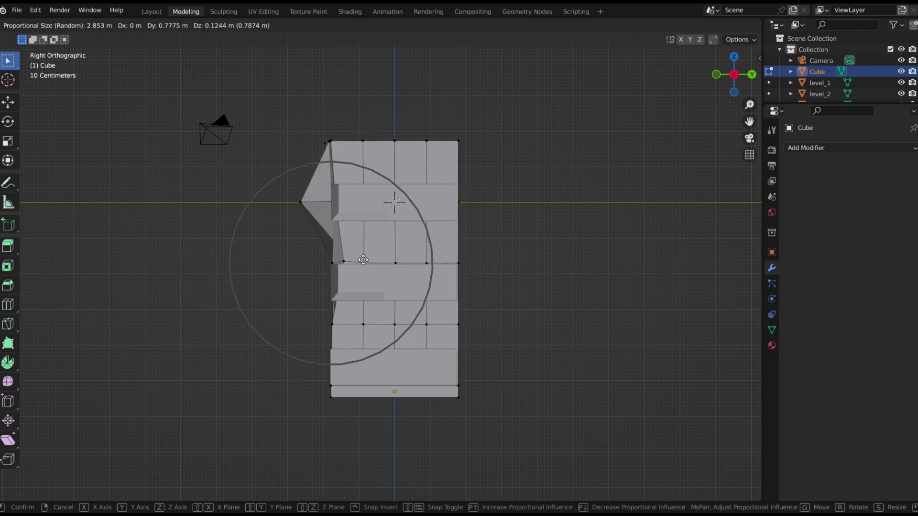
scroll(363, 259, "up", 3)
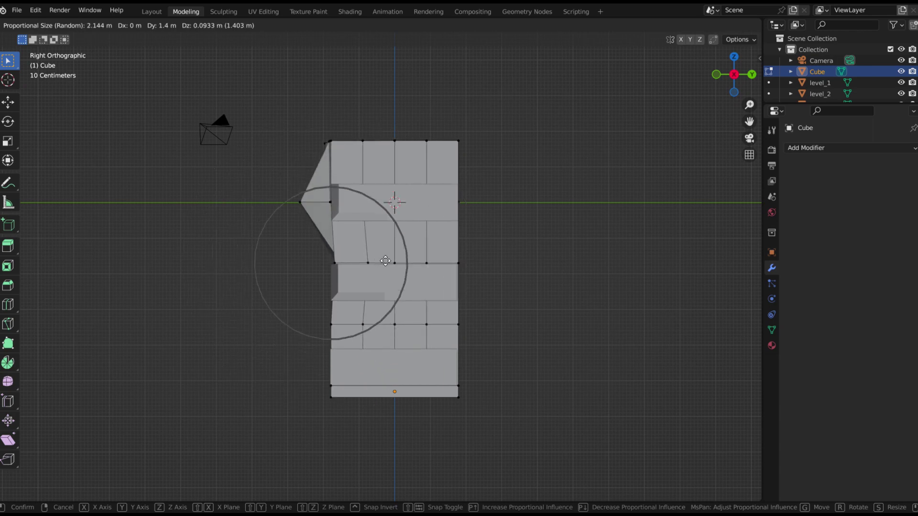
left_click(386, 260)
middle_click_drag(385, 260, 503, 124)
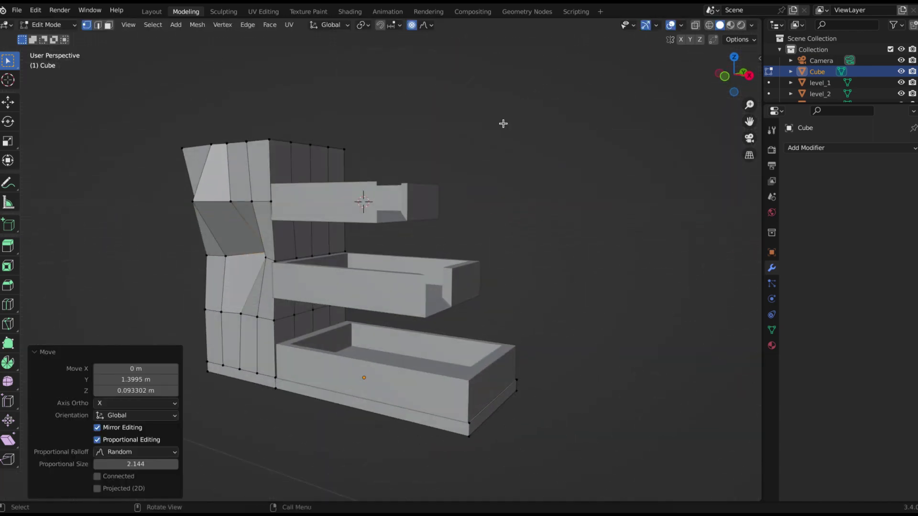
Switch the proportional falloff to Root and bulge out the lower left wall
left_click(434, 24)
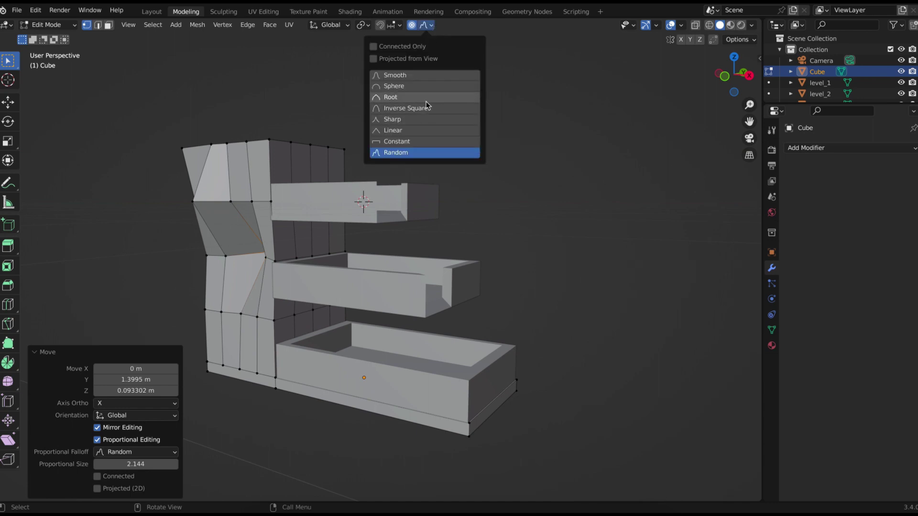
left_click(426, 97)
left_click(205, 311)
key("g")
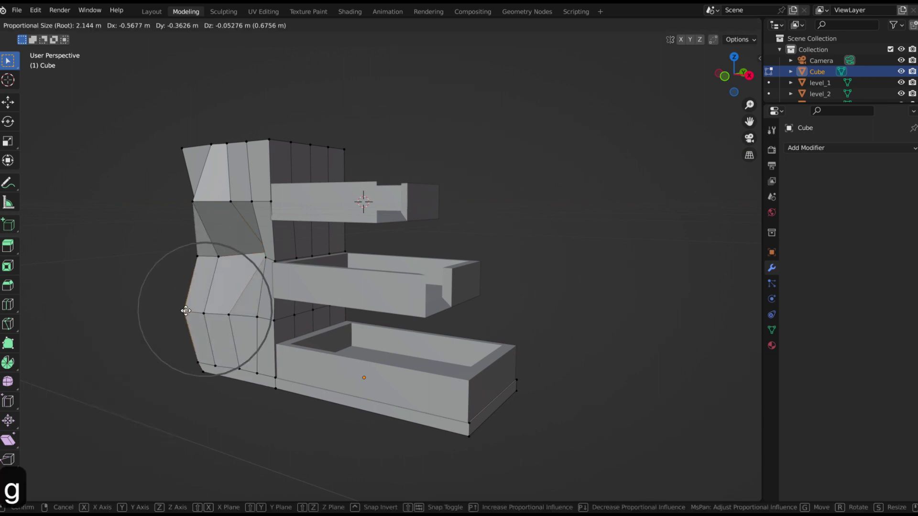
left_click(184, 314)
Reshape the lower corner of the wall with a proportional move
left_click(240, 367)
key("g")
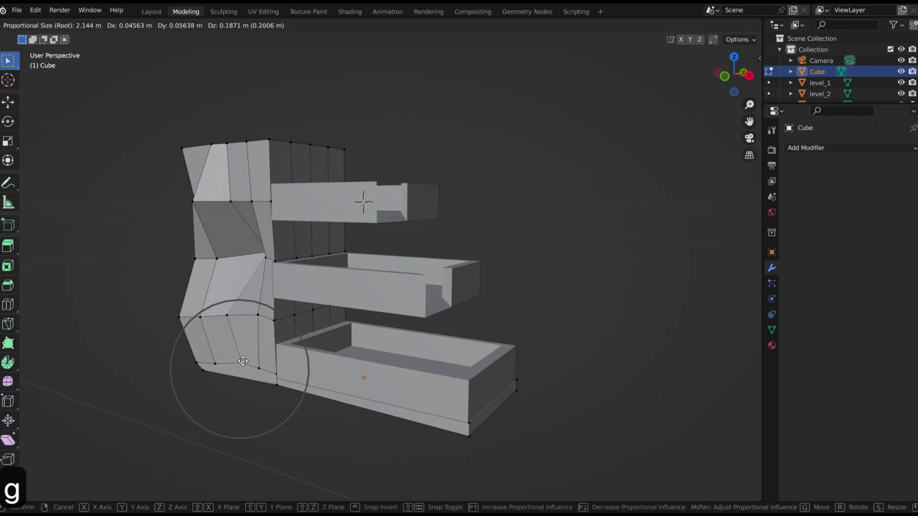
scroll(243, 361, "up", 6)
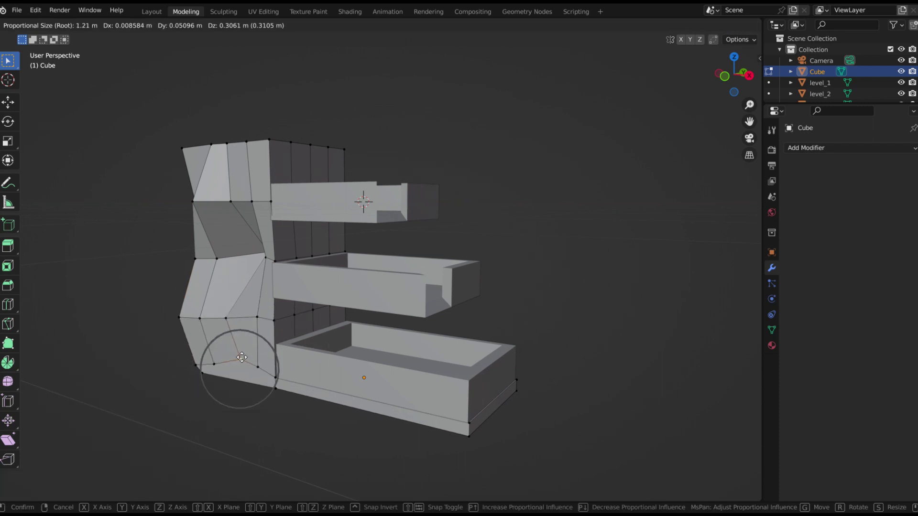
left_click(241, 357)
middle_click_drag(493, 353, 409, 265)
Deform the upper column from the top view, then select the upper corner vertex
left_click(279, 130)
key("g")
key("Escape")
key("KP_7")
key("g")
scroll(259, 300, "down", 7)
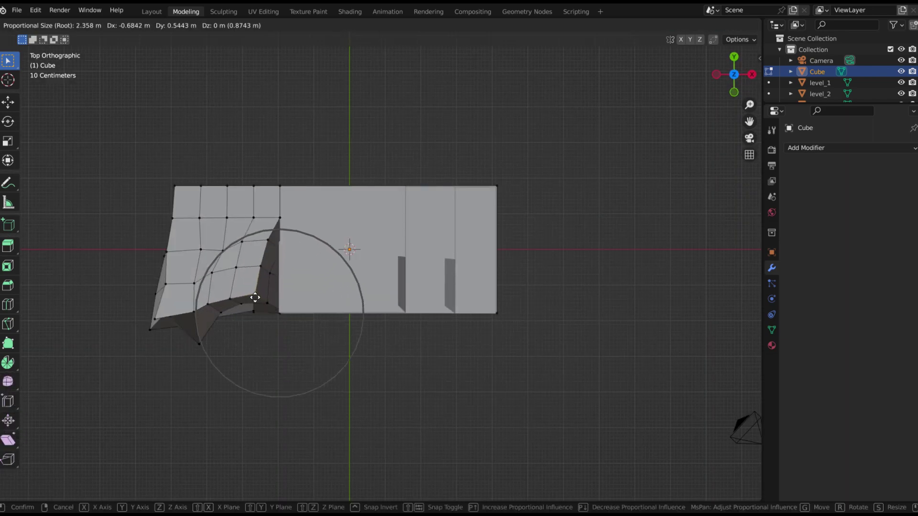
left_click(263, 303)
mouse_move(319, 324)
middle_mouse_down()
mouse_move(330, 306)
mouse_move(319, 324)
middle_mouse_up()
left_click(257, 132)
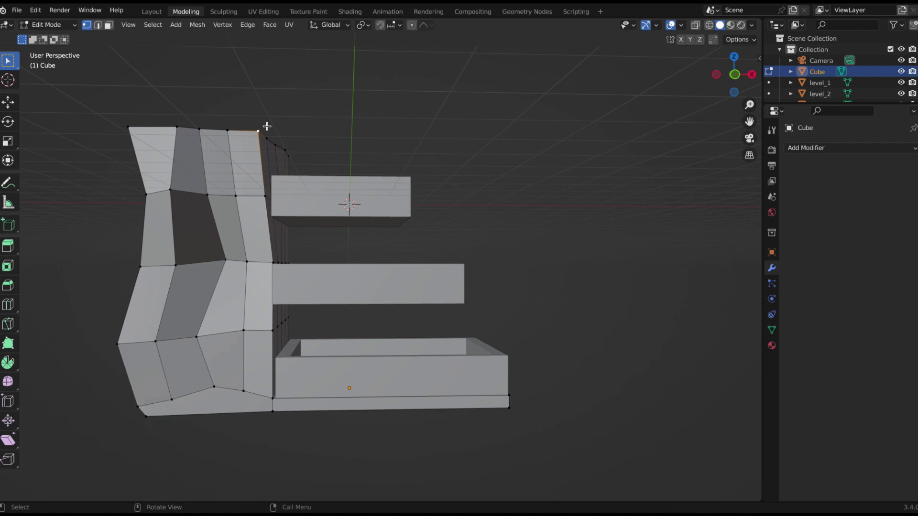
Create a new material named 'base' for the rocky Cube
key("g")
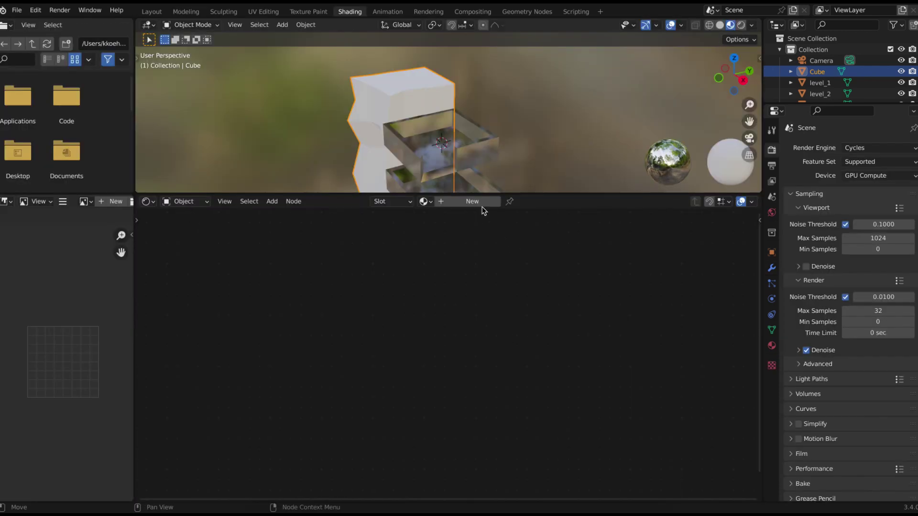
left_click(474, 202)
double_click(473, 202)
type("base")
key("Return")
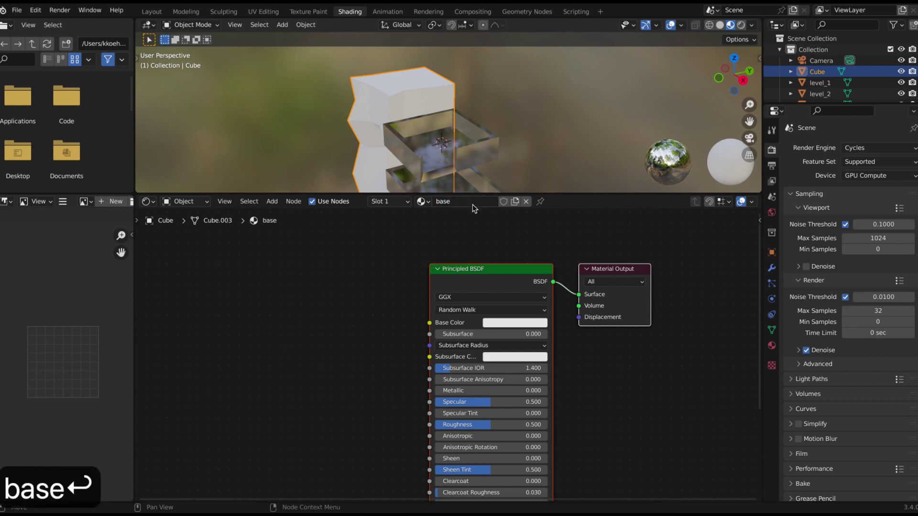
Rename level_1's material to 'glass' and reselect the rocky Cube
left_click(479, 152)
double_click(465, 203)
type("glass")
key("Return")
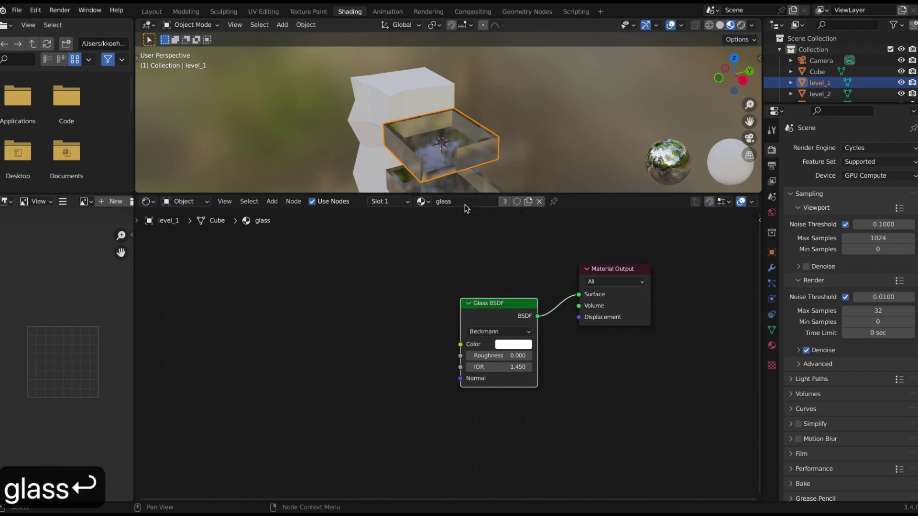
left_click(395, 98)
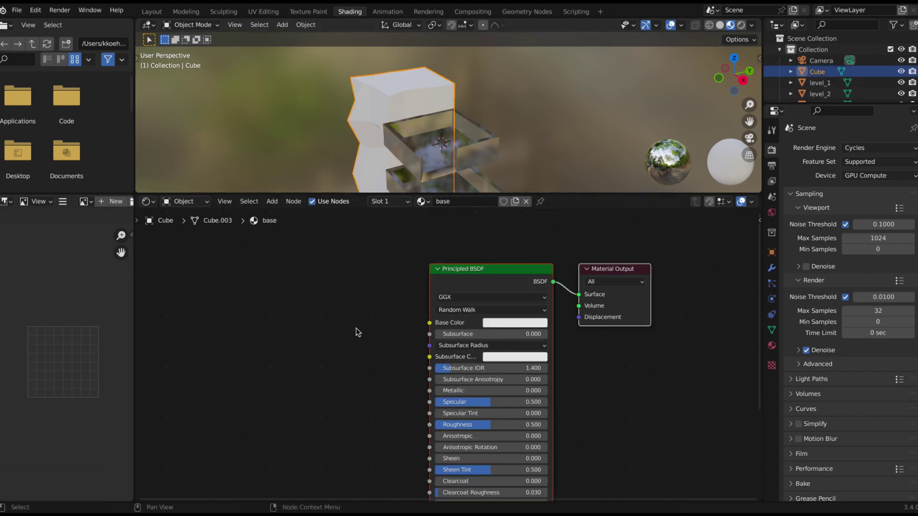
Add an RGB node left of the shader and set it to a tan colour
key("shift+a")
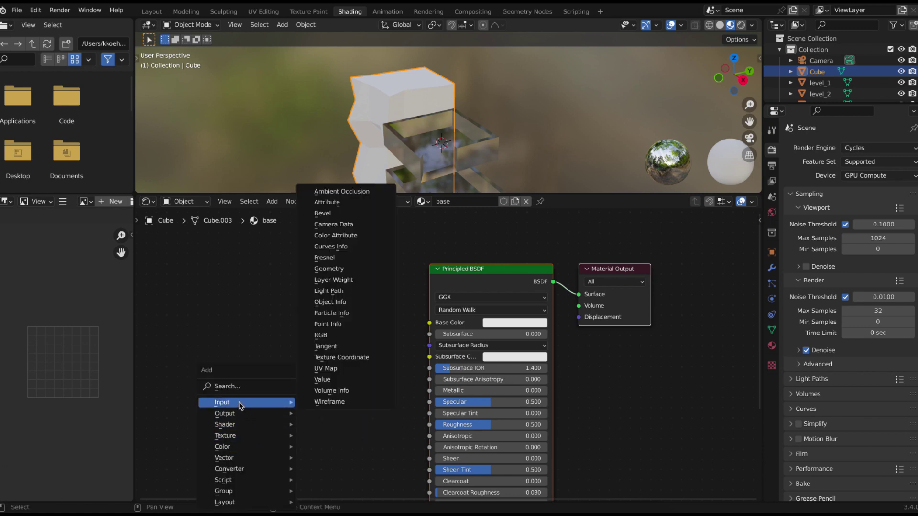
left_click(352, 336)
left_click(197, 376)
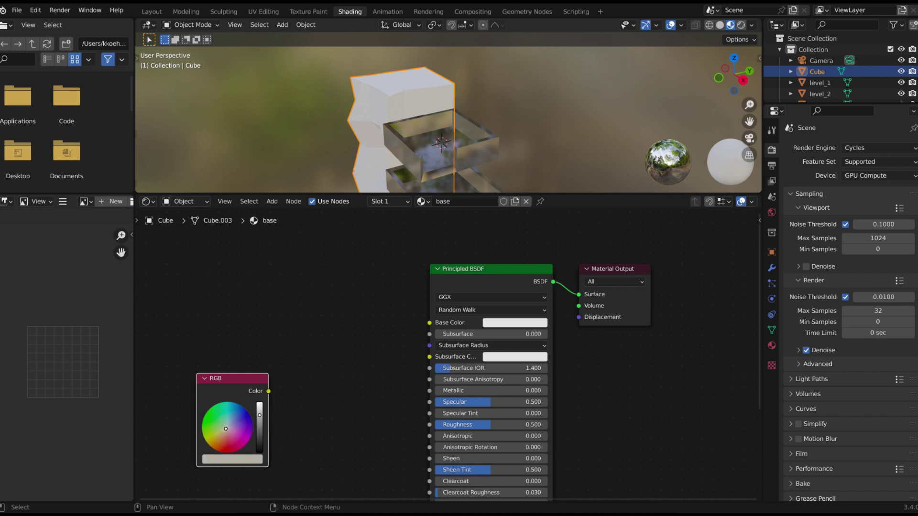
left_click_drag(226, 429, 219, 437)
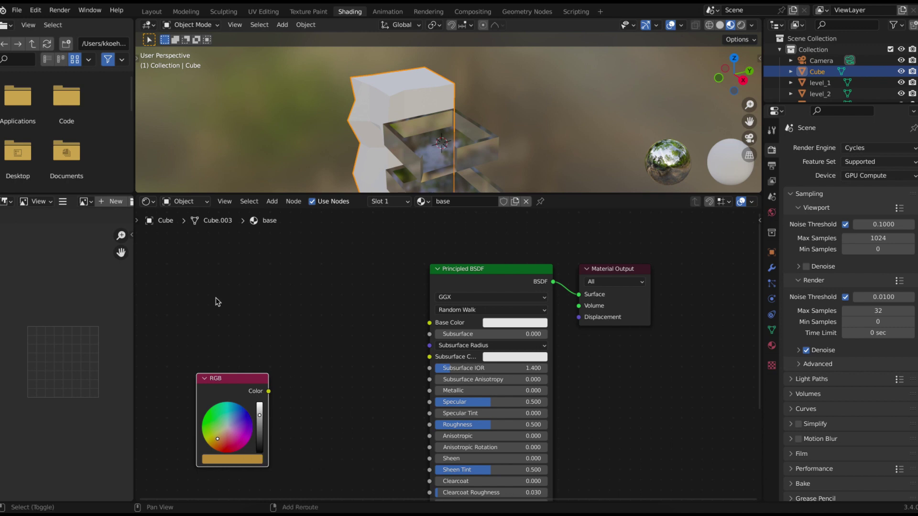
Add a Noise Texture node and a Mix colour node between noise and shader
key("shift+a")
mouse_move(206, 334)
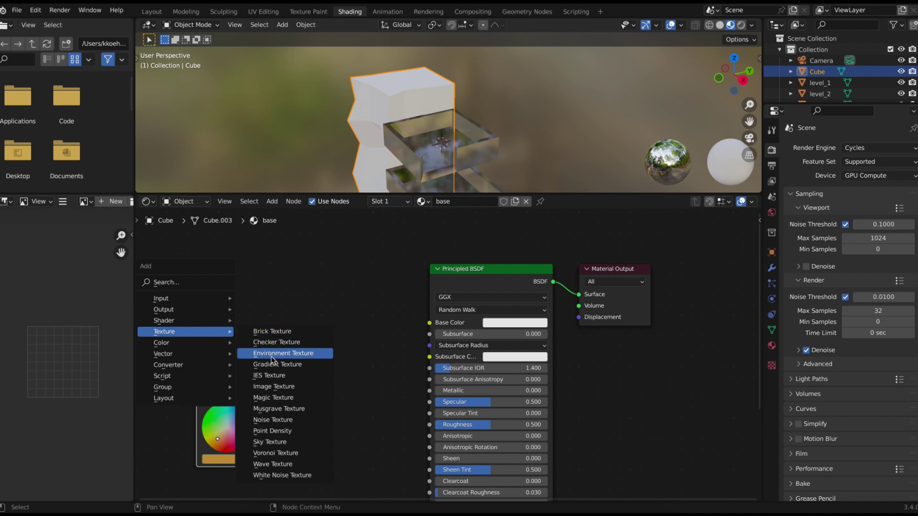
left_click(286, 419)
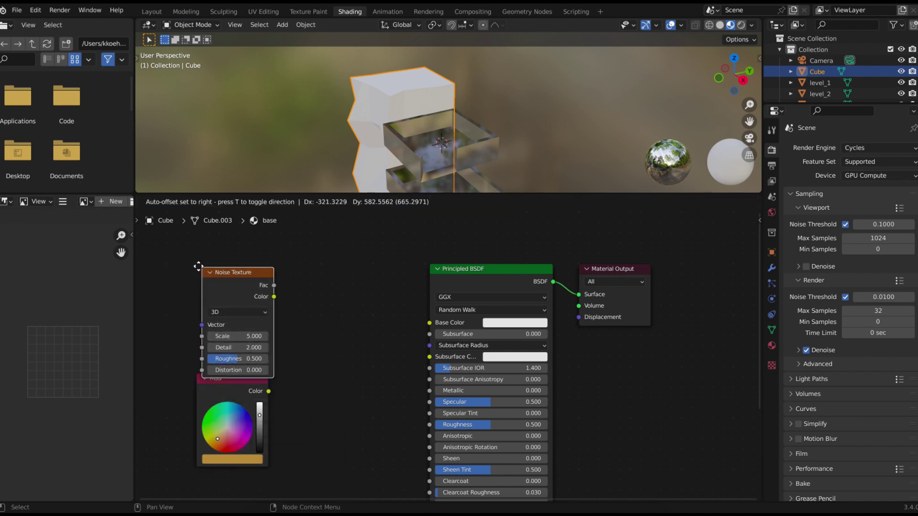
left_click(165, 251)
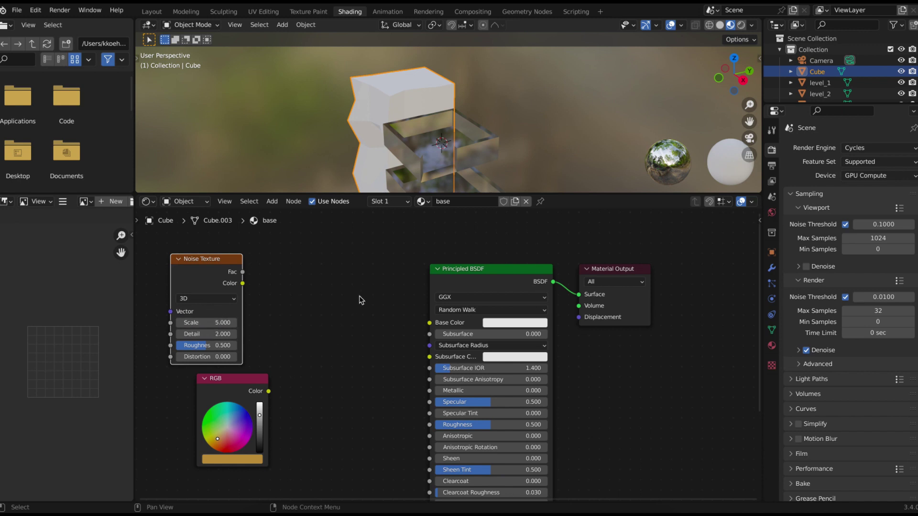
key("shift+a")
mouse_move(309, 305)
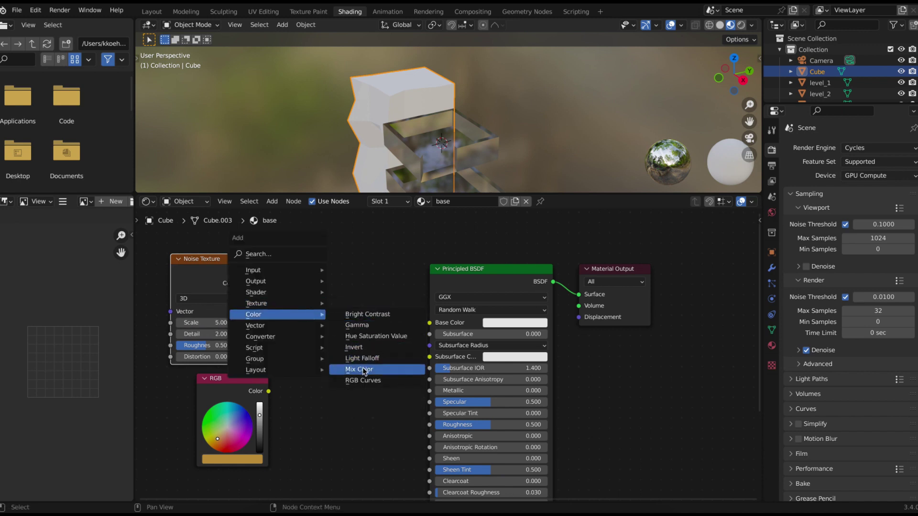
left_click(354, 369)
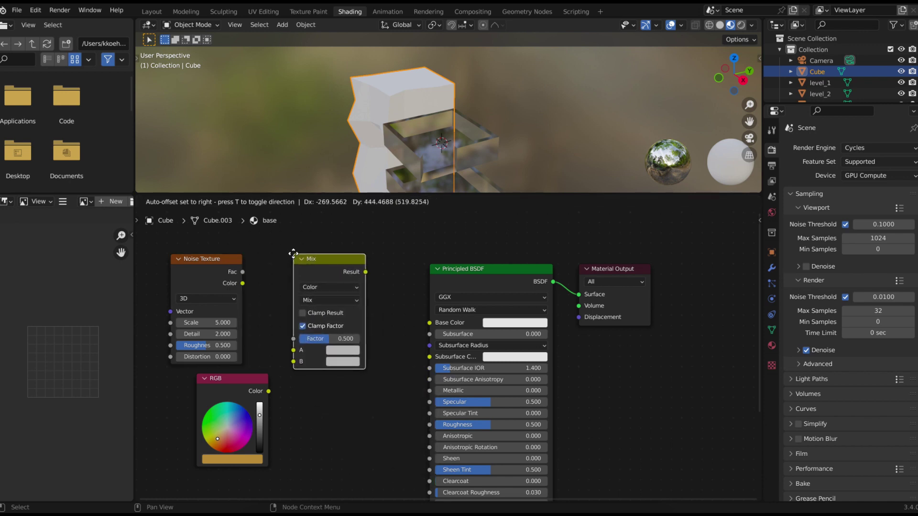
left_click(293, 253)
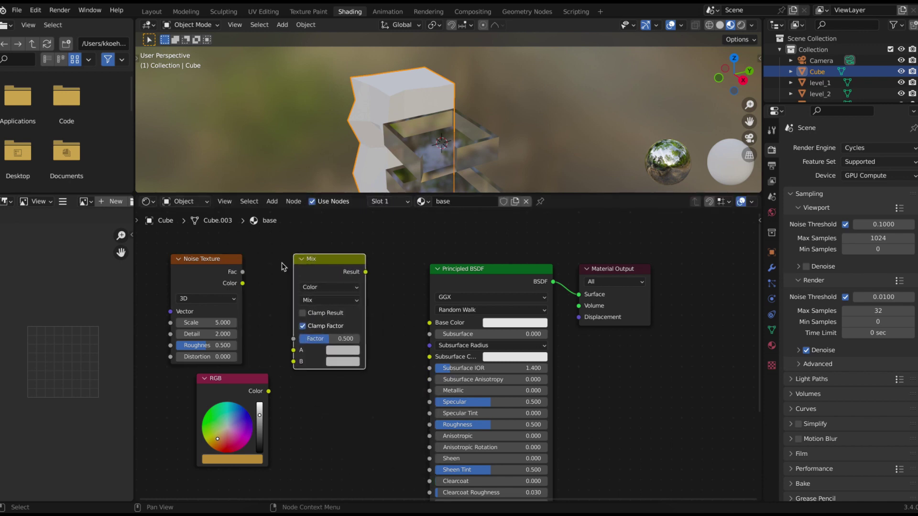
Link RGB to Mix B, noise Fac to Factor and Metallic, and Mix Result to Base Color
left_click_drag(269, 391, 294, 362)
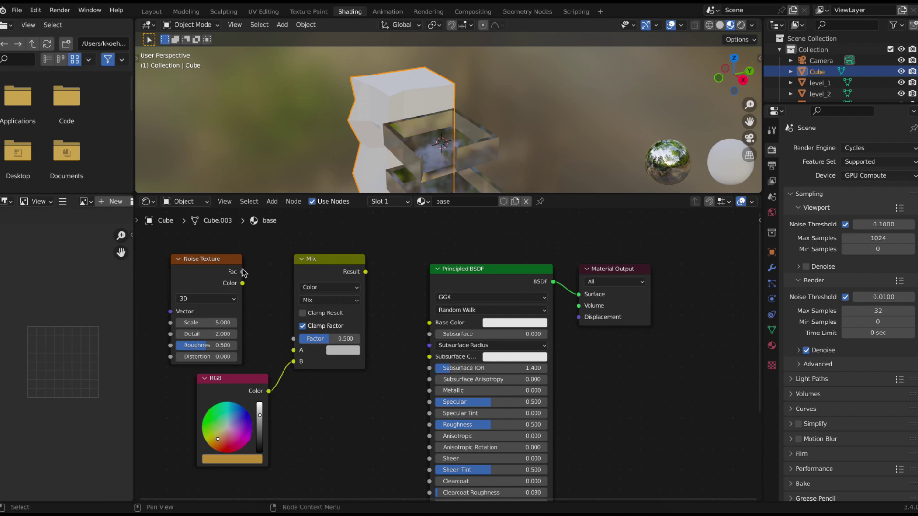
left_click_drag(242, 272, 294, 339)
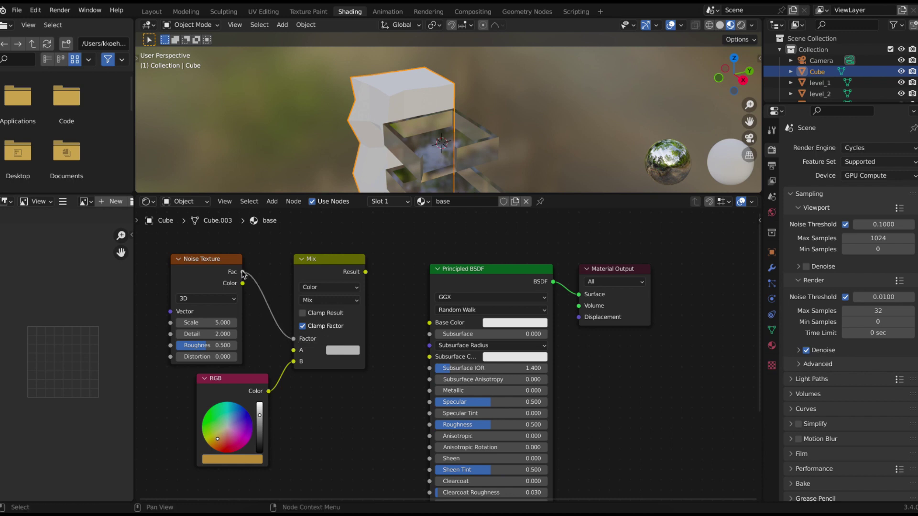
left_click_drag(243, 272, 429, 392)
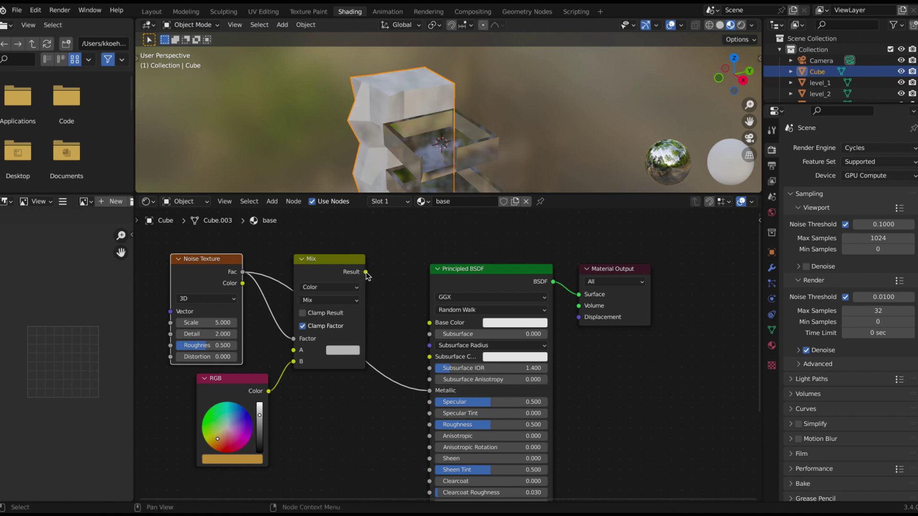
left_click_drag(365, 272, 430, 324)
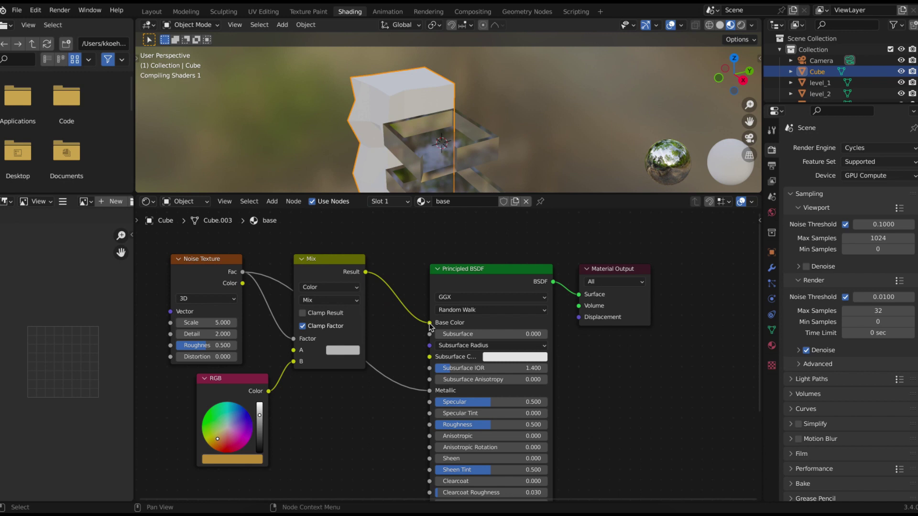
Make the Mix A colour a dark brown and raise the Noise Texture Scale to 49.8
left_click(343, 351)
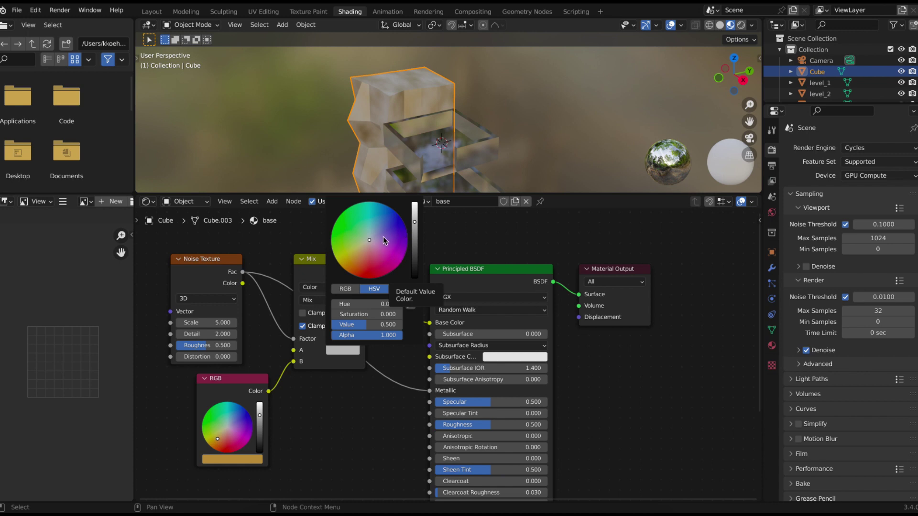
left_click(350, 264)
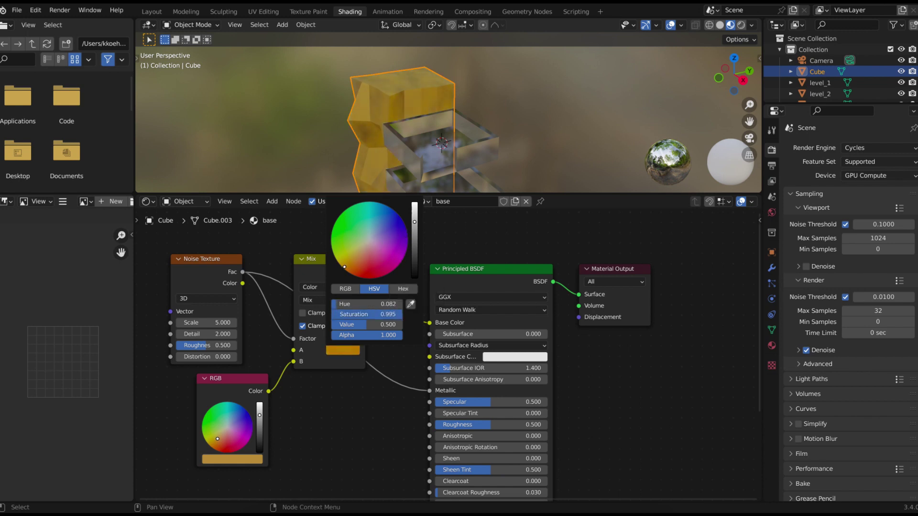
left_click(415, 225)
left_click_drag(414, 223, 415, 262)
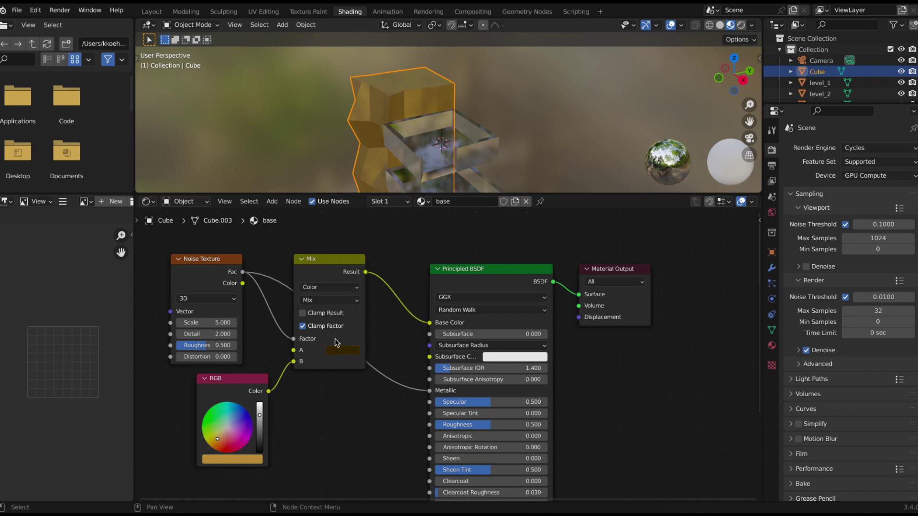
left_click_drag(330, 271, 337, 265)
left_click_drag(206, 323, 227, 323)
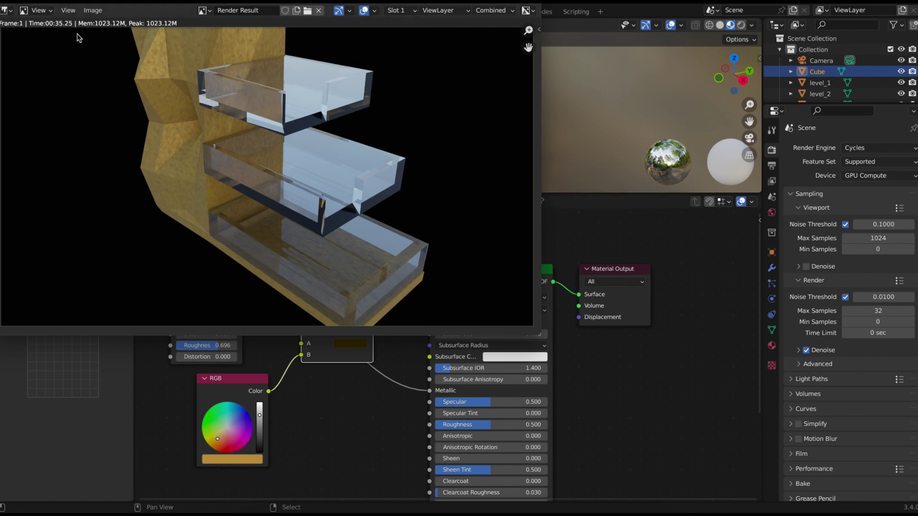
key("Escape")
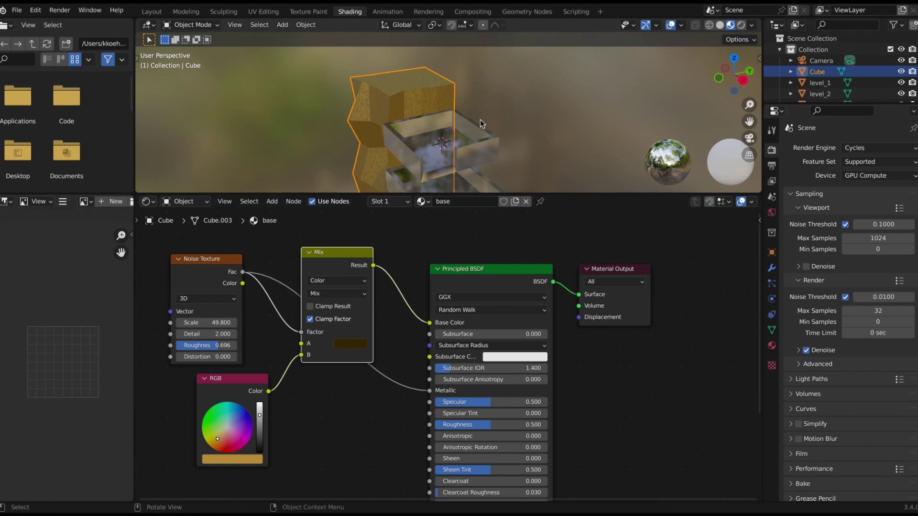
In the Layout workspace, give the rocky base Cube Fluid physics as an Effector
left_click(151, 11)
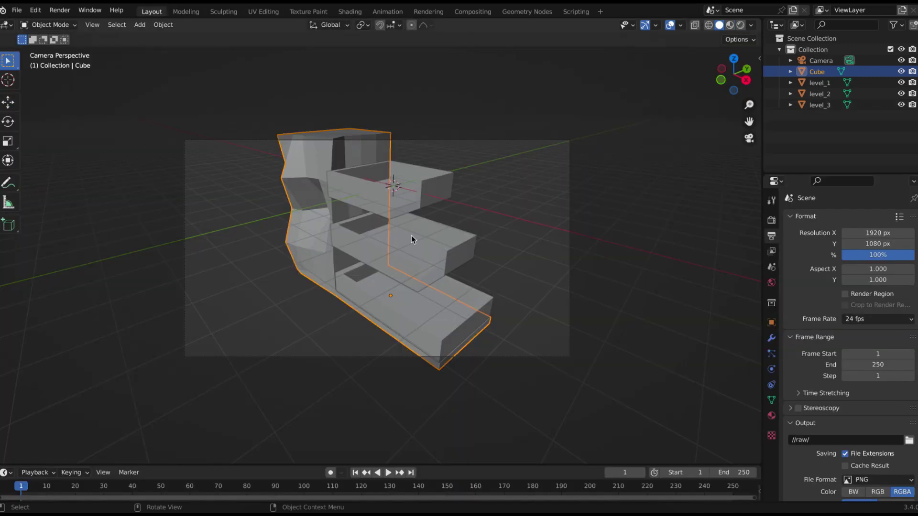
key("a")
key("a")
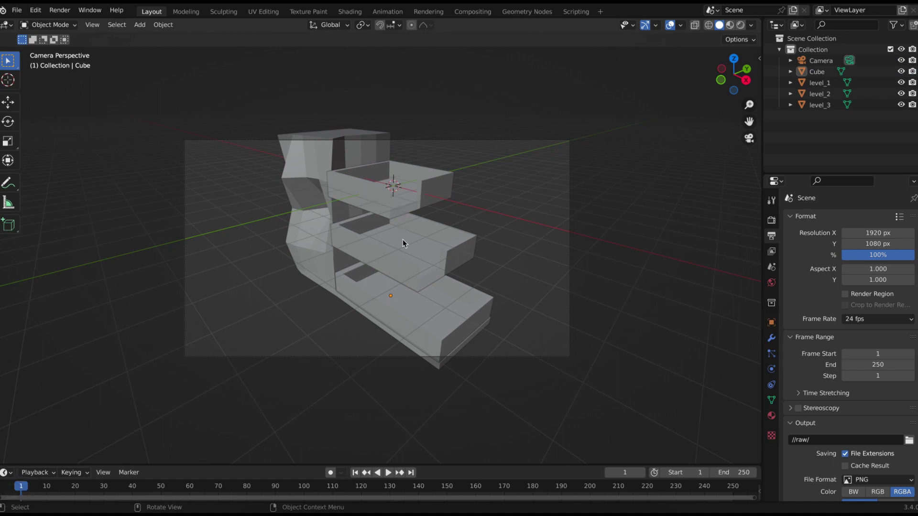
left_click(337, 163)
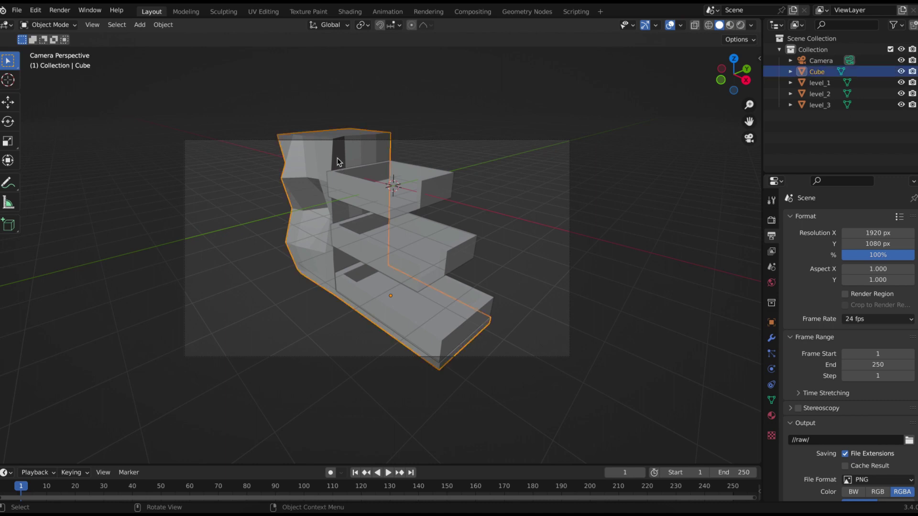
left_click(771, 369)
left_click(823, 279)
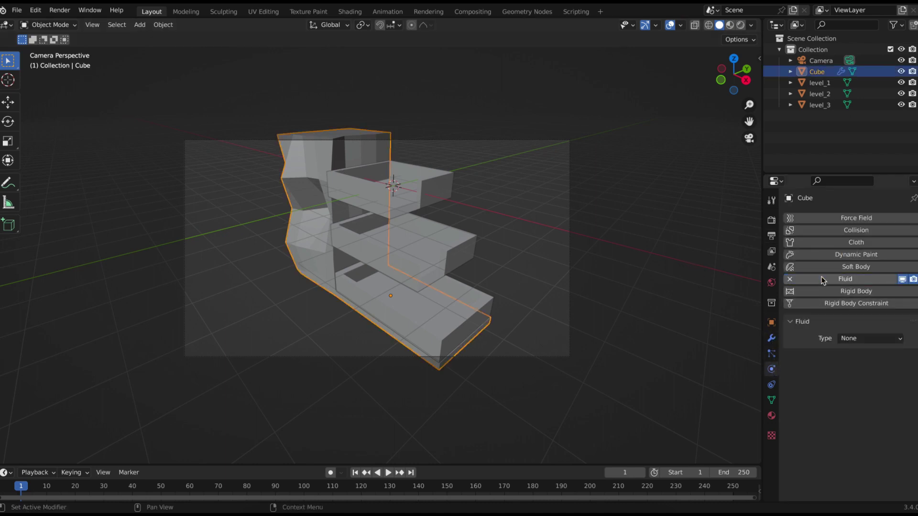
left_click(852, 339)
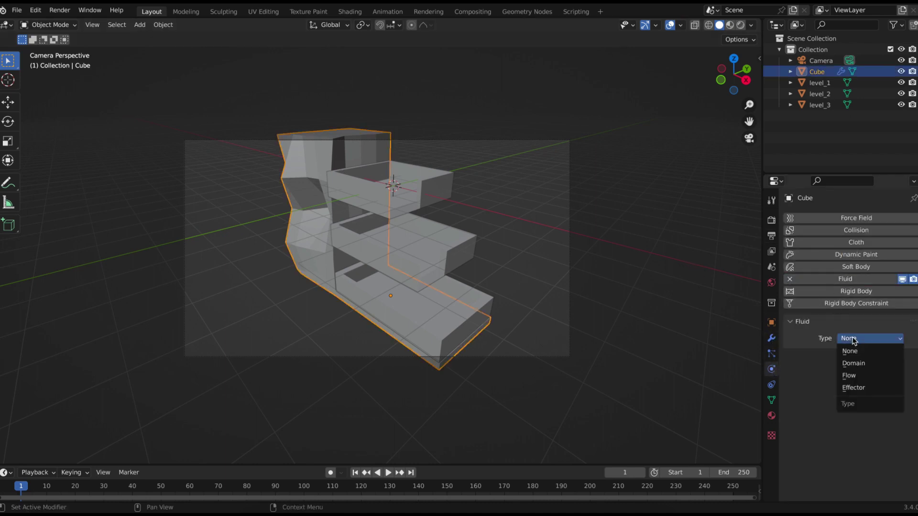
left_click(854, 388)
Give level_1 Fluid physics as an Effector
left_click(426, 171)
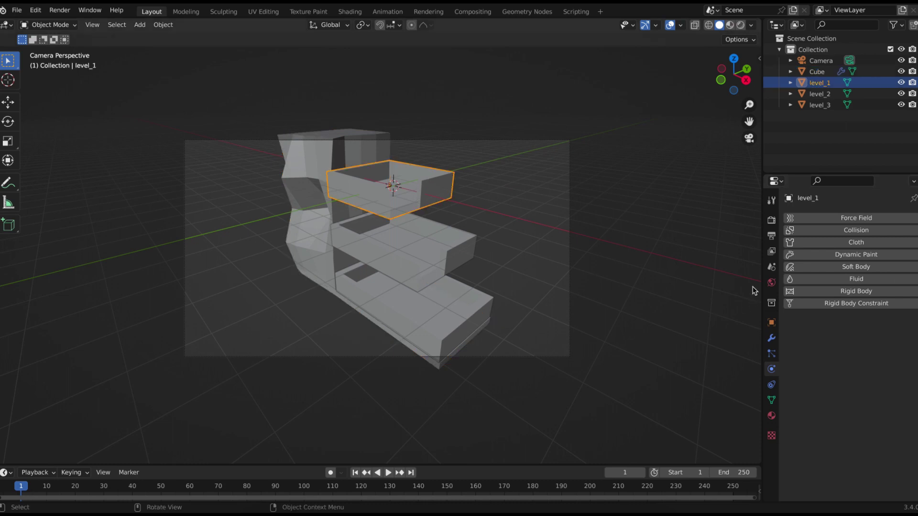
left_click(836, 280)
left_click(853, 339)
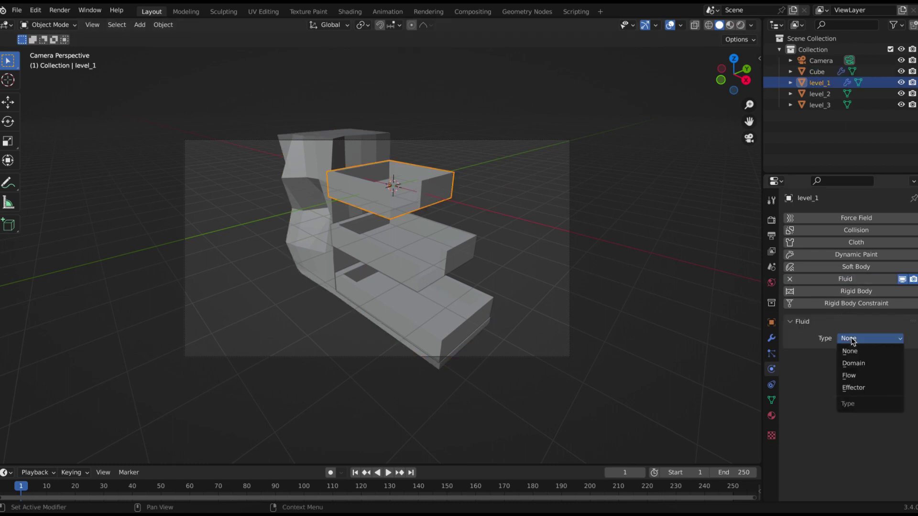
left_click(855, 364)
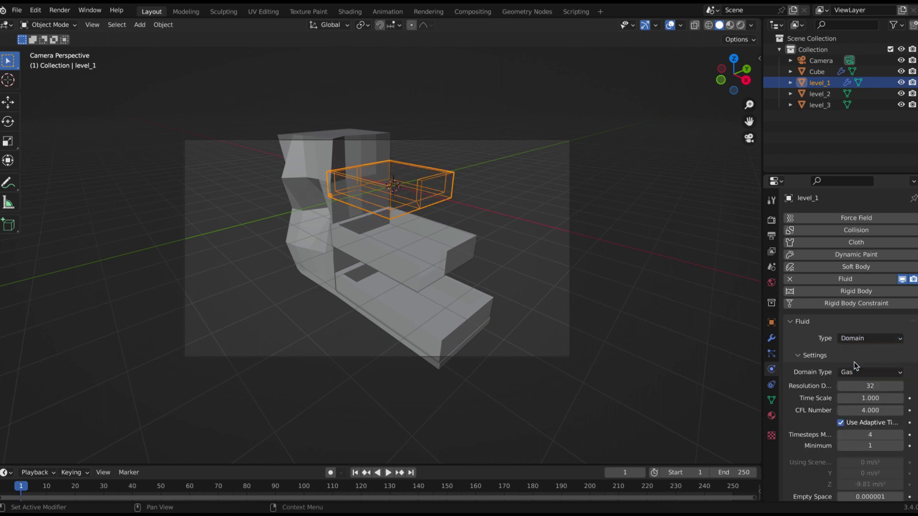
left_click(856, 338)
left_click(861, 388)
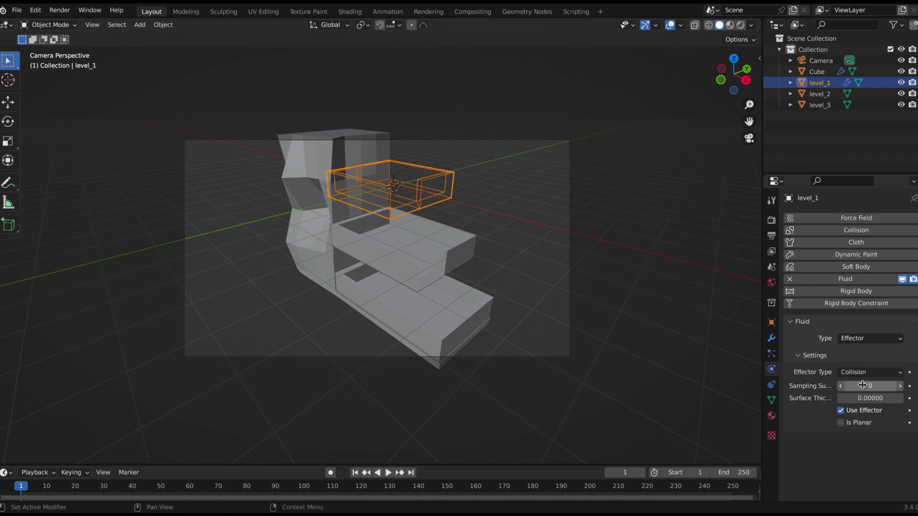
Set level_2 and level_3 as fluid Effectors, then leave the camera view
left_click(433, 247)
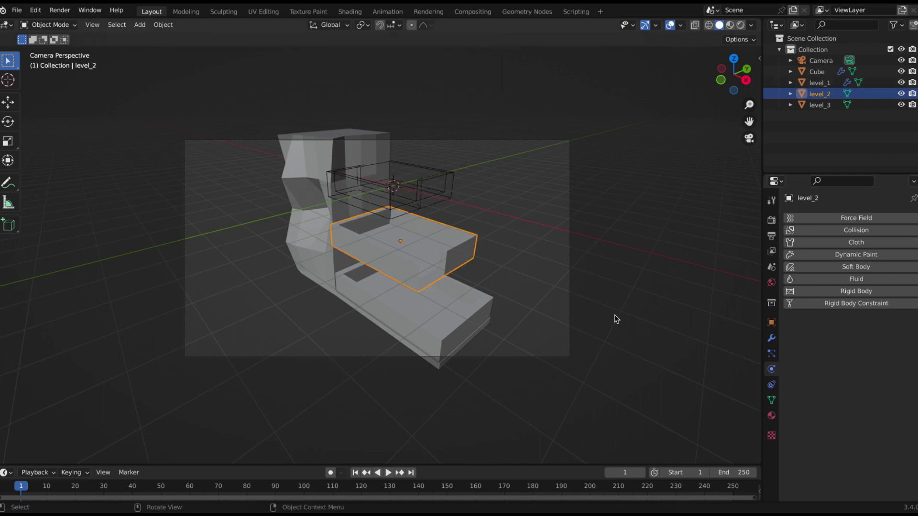
left_click(843, 280)
left_click(859, 340)
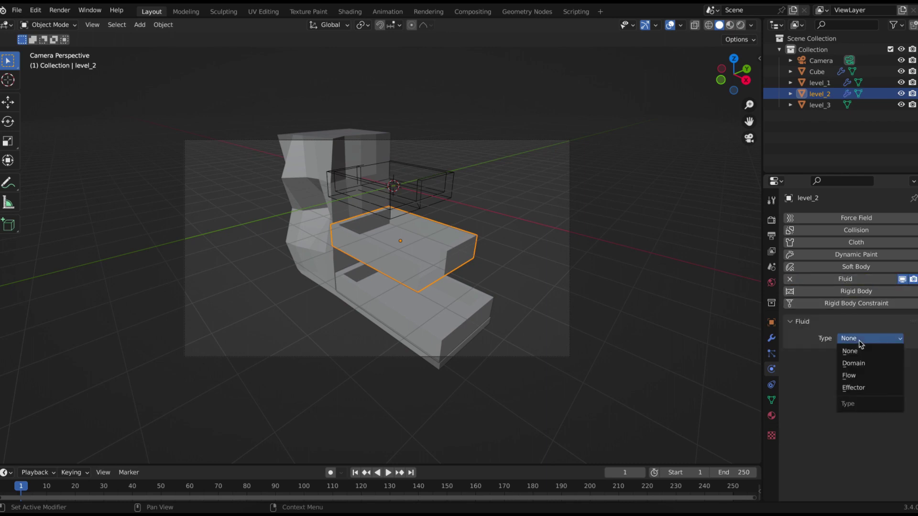
left_click(875, 387)
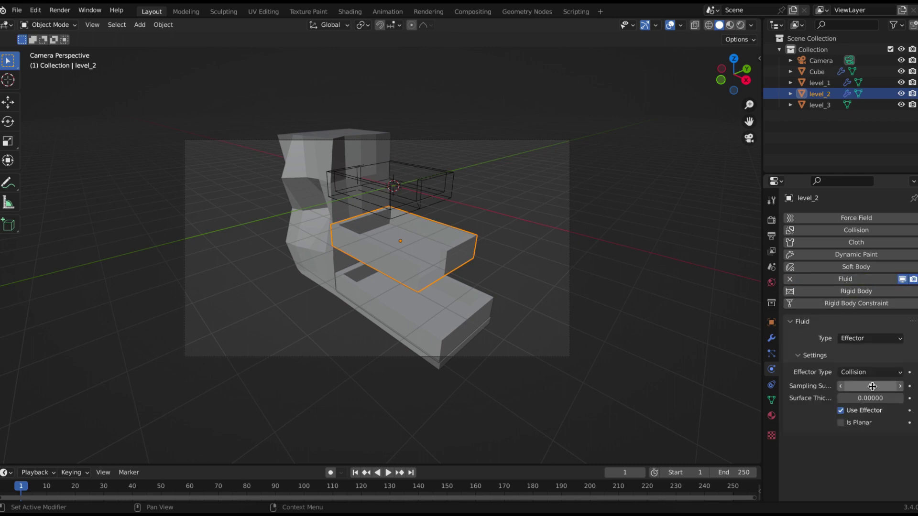
left_click(473, 329)
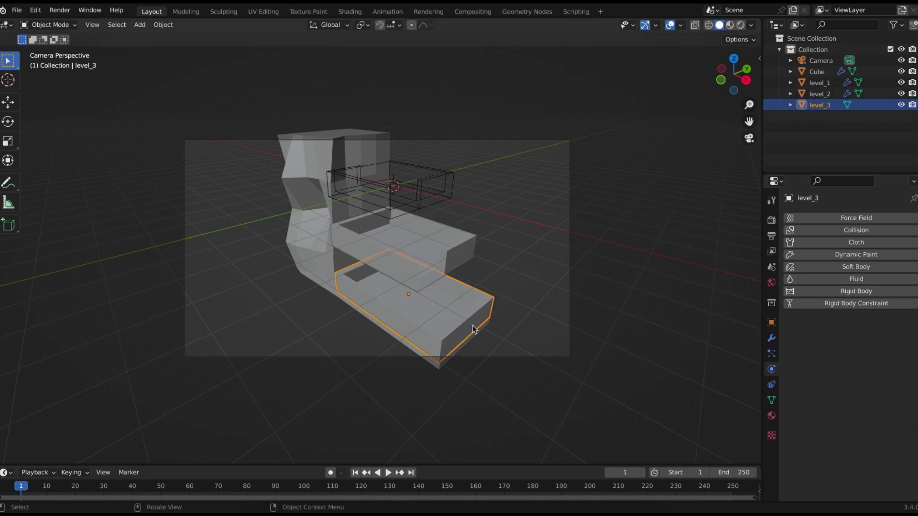
left_click(860, 279)
left_click(869, 338)
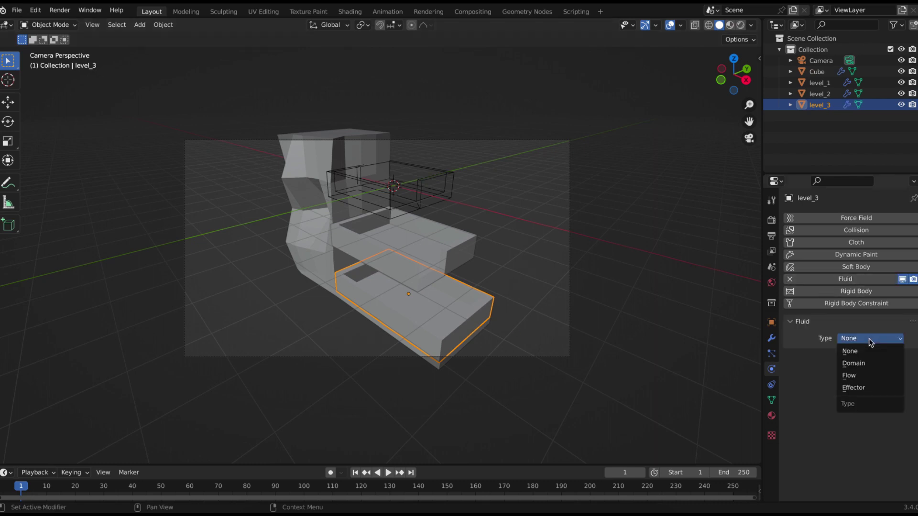
left_click(868, 387)
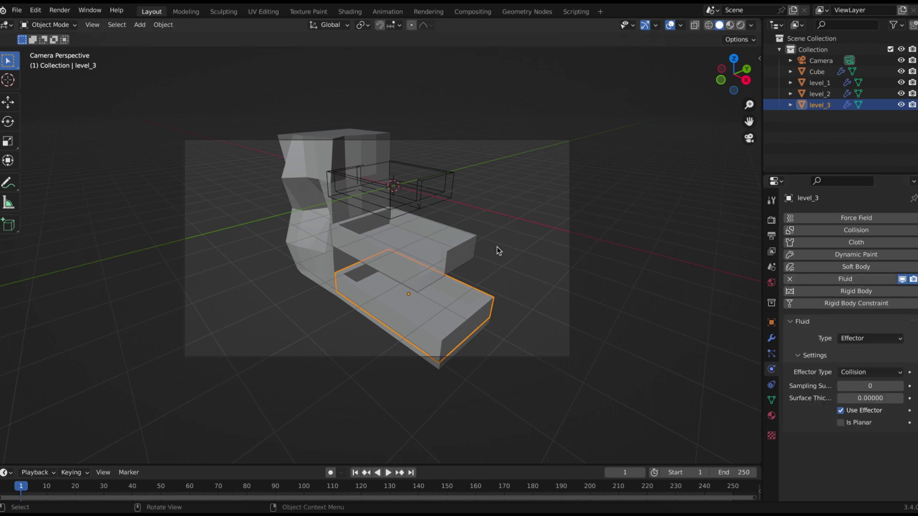
key("KP_0")
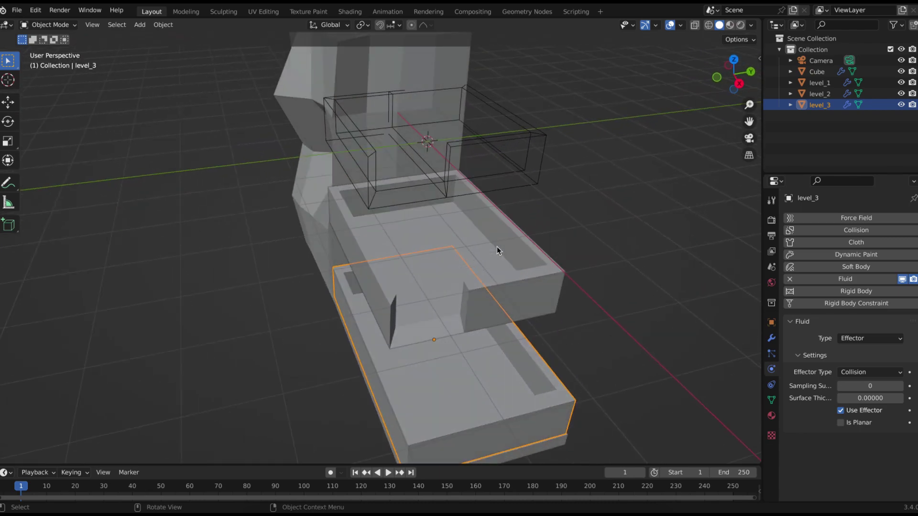
Add a new cube and scale it down to about a third
key("Tab")
key("a")
key("a")
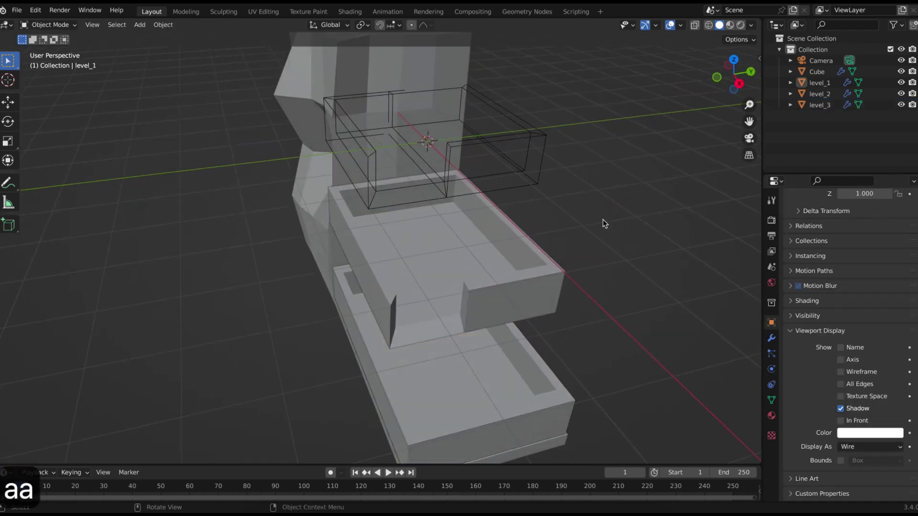
key("shift+a")
mouse_move(605, 221)
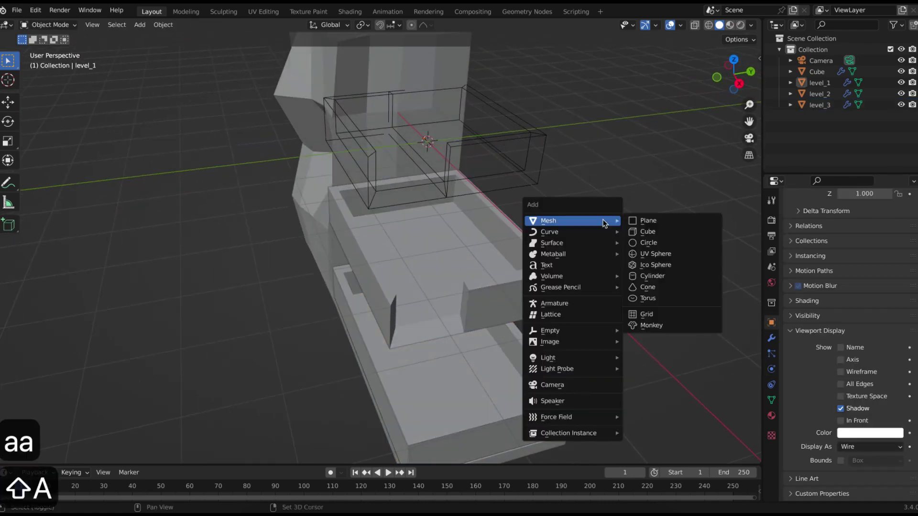
left_click(672, 234)
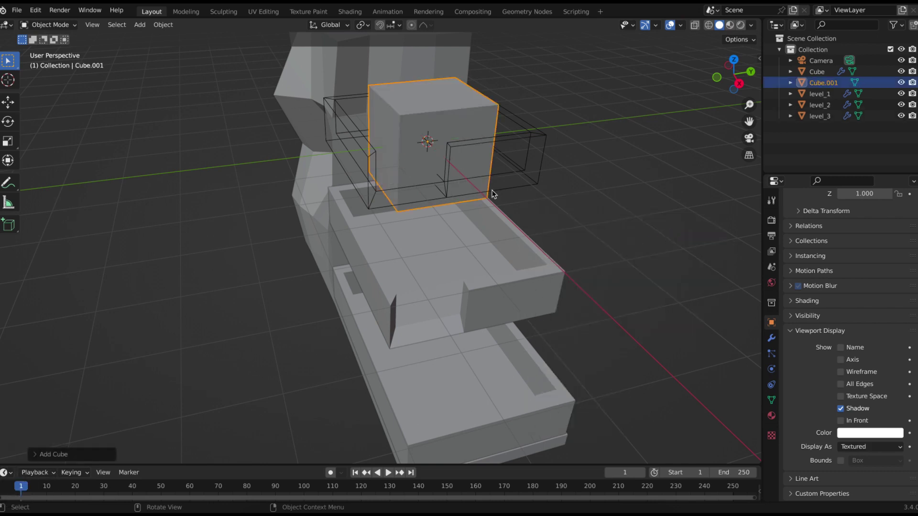
key("s")
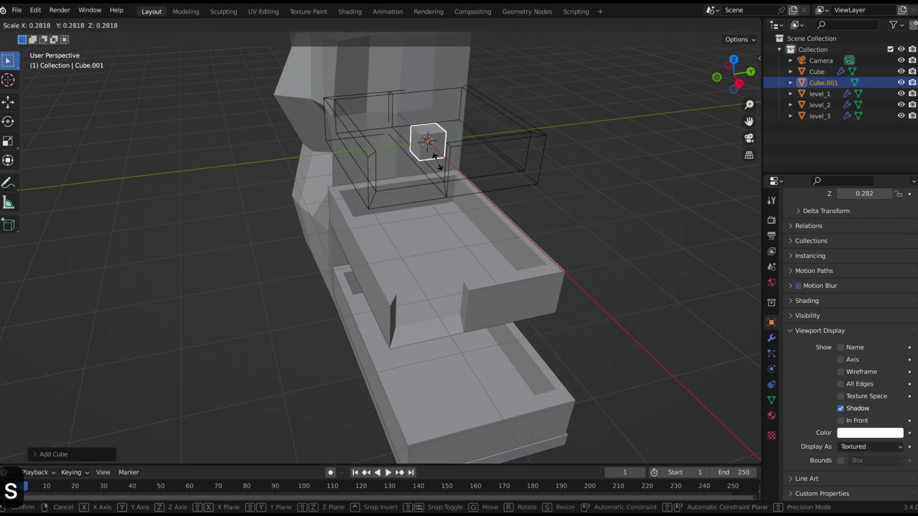
left_click(438, 162)
In front view, move the cube left inside the upper box, shrink it further and lower it
key("KP_1")
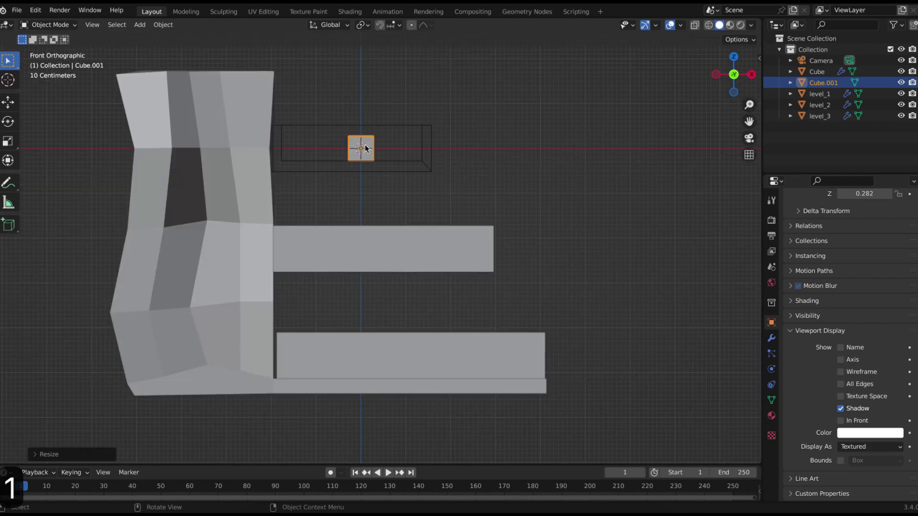
key("g")
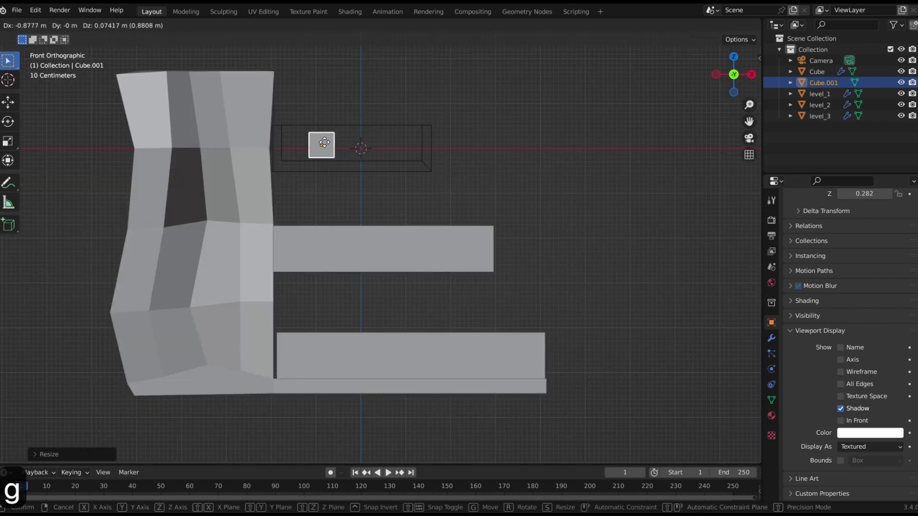
left_click(324, 142)
key("s")
left_click(328, 156)
key("g")
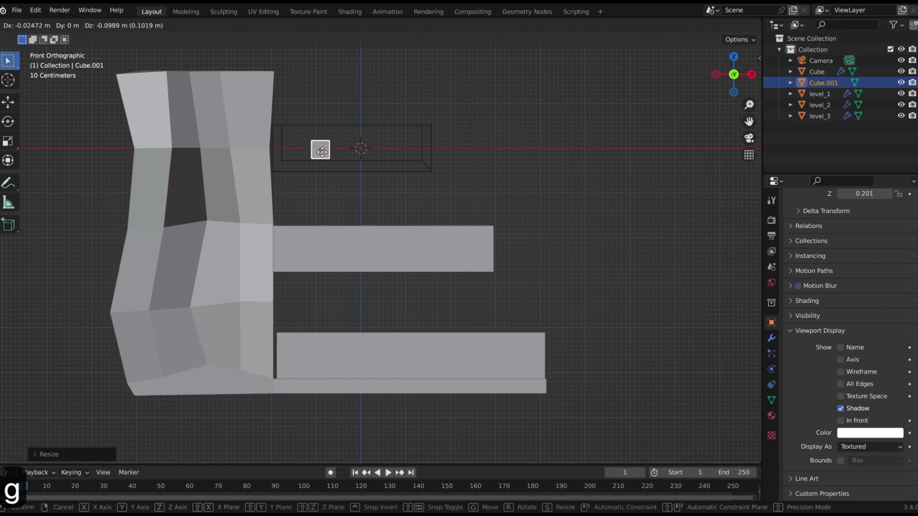
left_click(323, 152)
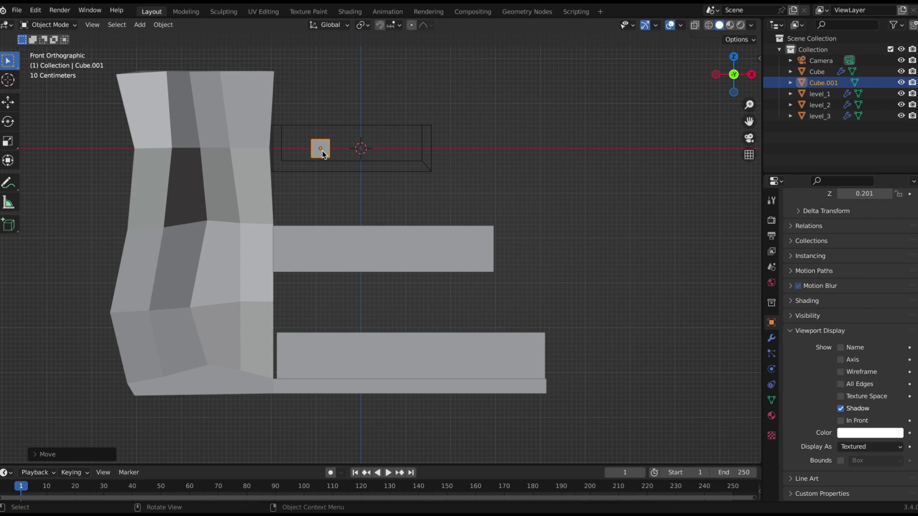
middle_click_drag(322, 152, 575, 407)
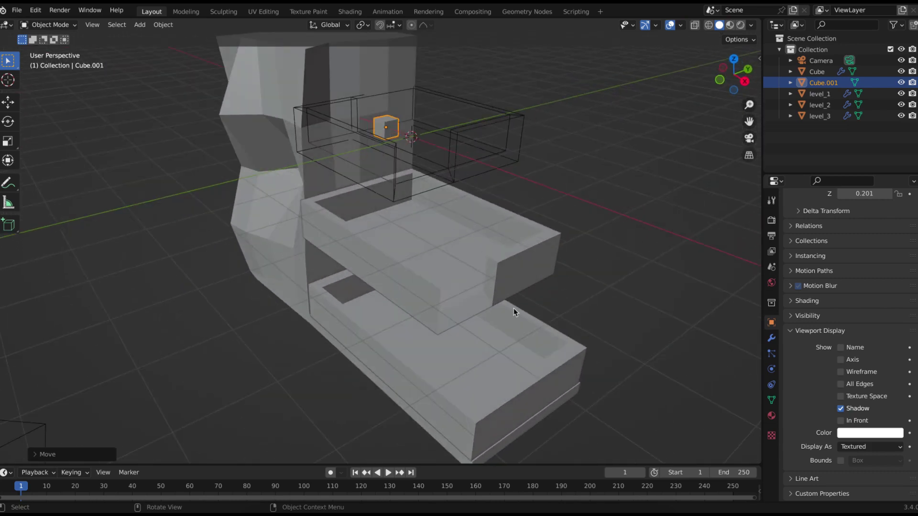
Give Cube.001 Fluid physics as a Liquid Flow, collapsing Flow Source and Initial Velocity
left_click(771, 385)
left_click(771, 370)
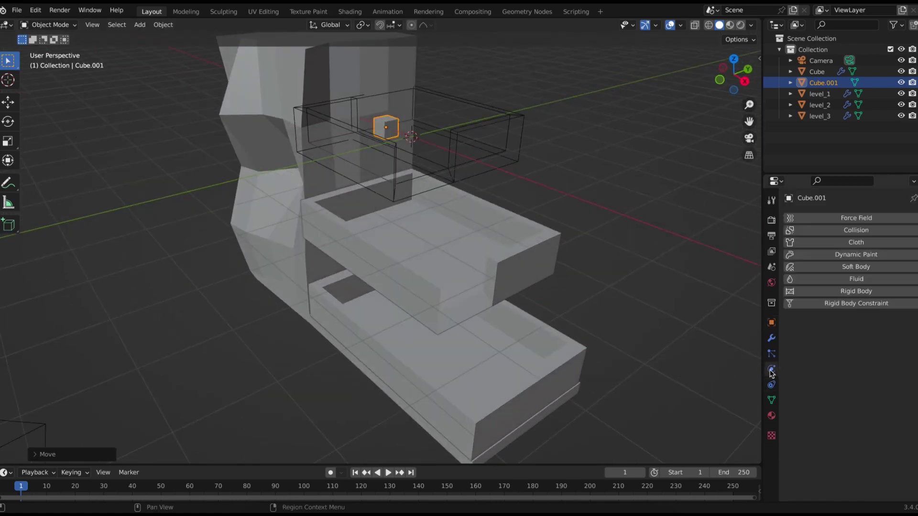
left_click(848, 278)
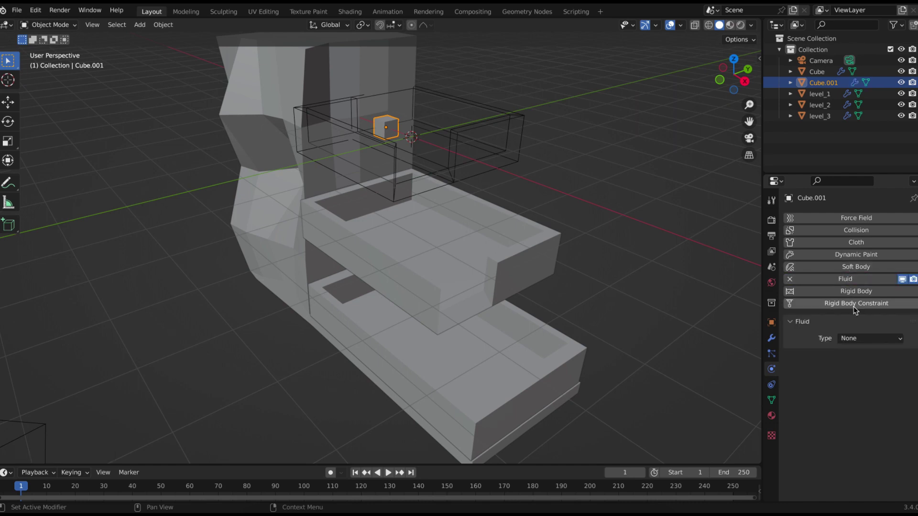
left_click(870, 338)
left_click(861, 377)
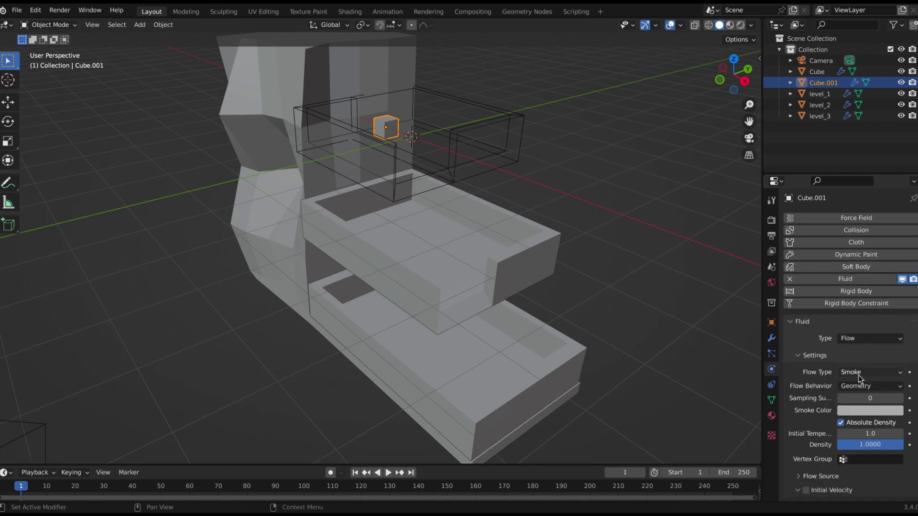
left_click(863, 372)
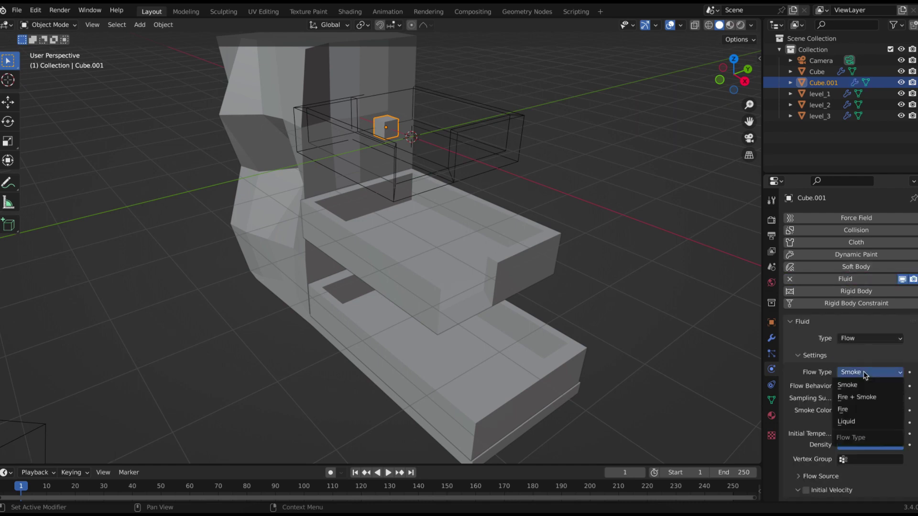
left_click(860, 420)
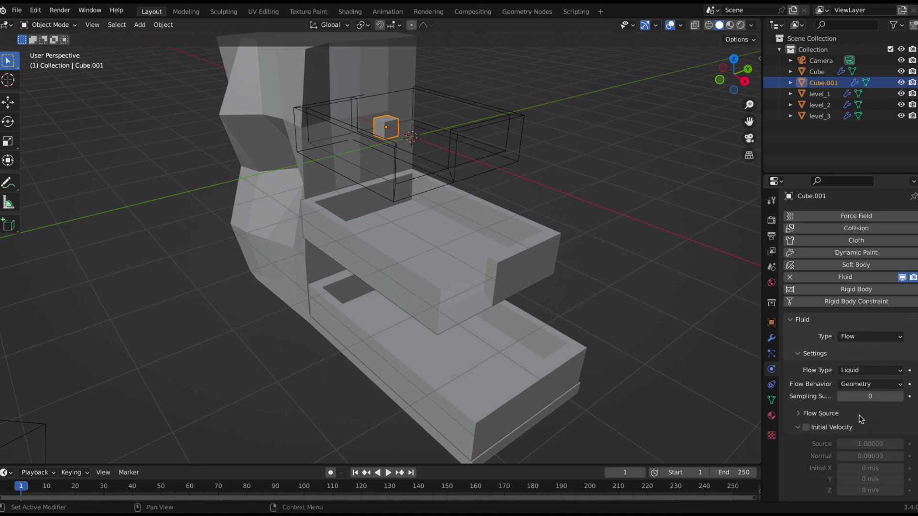
left_click(798, 414)
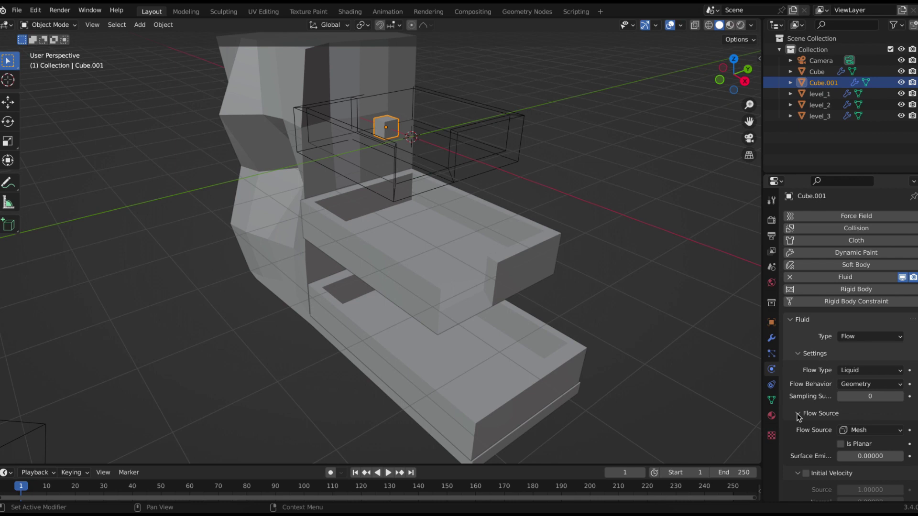
left_click(798, 414)
left_click(799, 427)
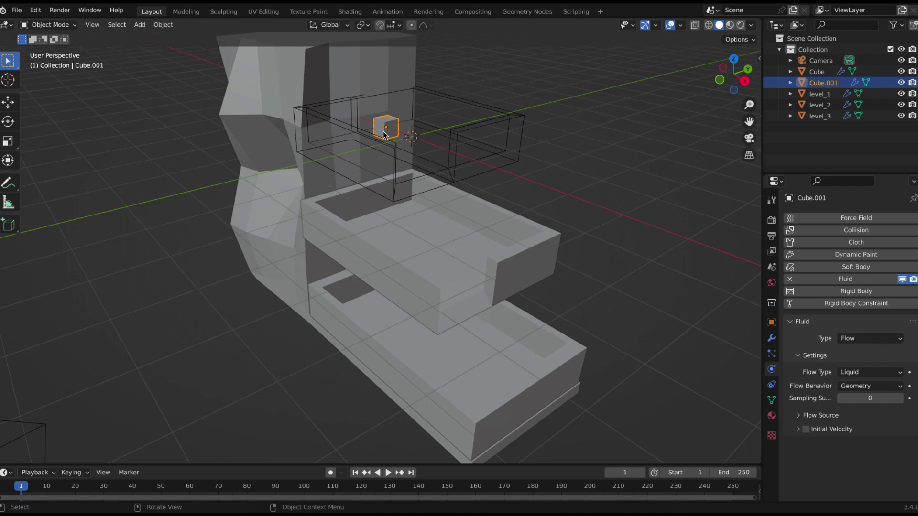
Duplicate the liquid flow cube and rename the two cubes 'inflow' and 'outflow'
key("shift+d")
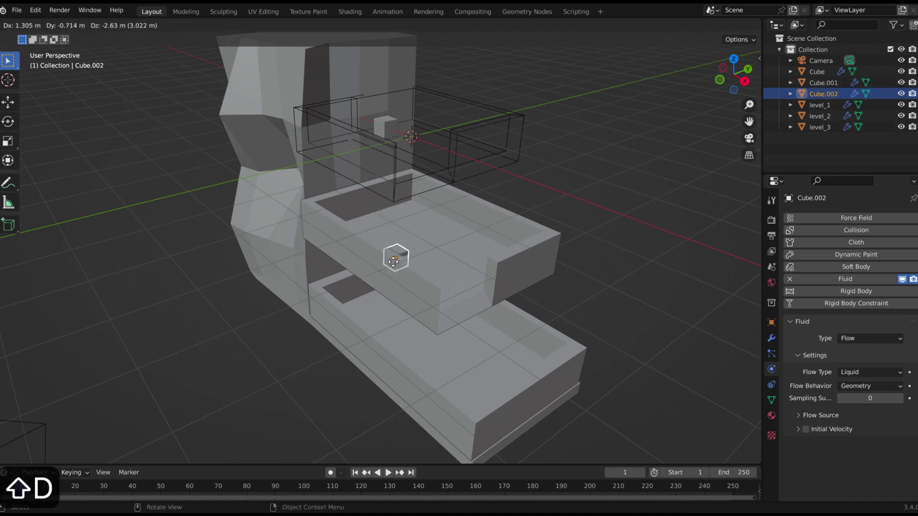
left_click(395, 253)
left_click(875, 83)
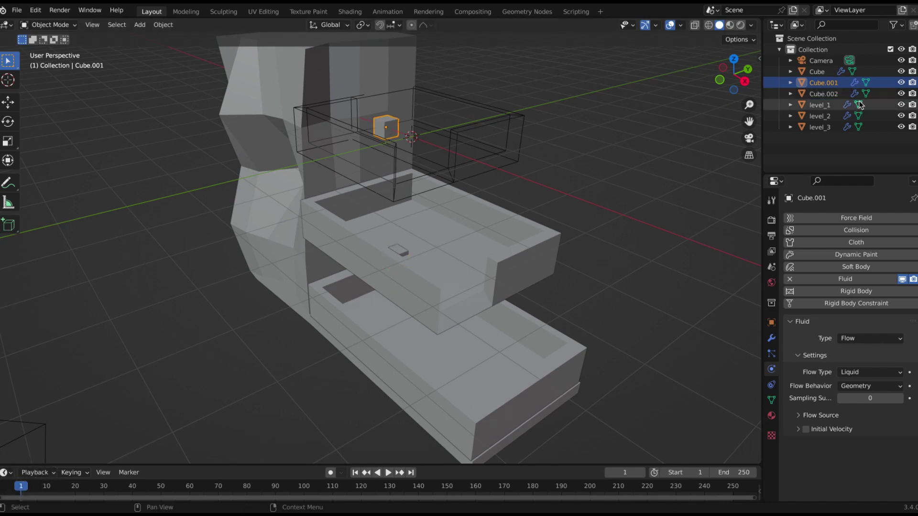
double_click(833, 83)
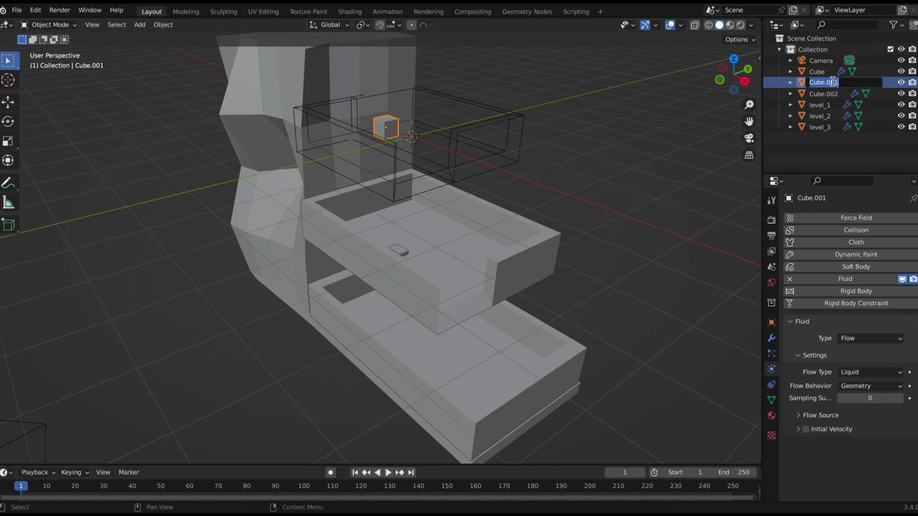
type("inflow")
key("Return")
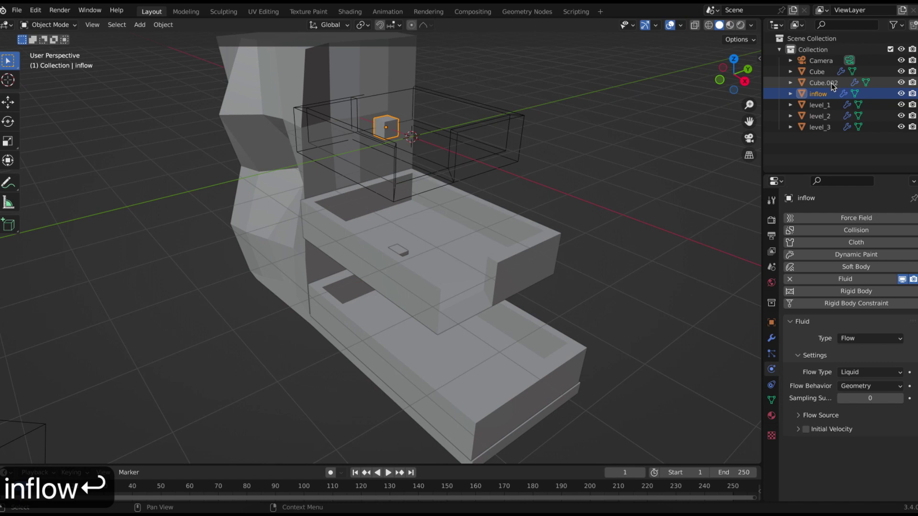
left_click(403, 256)
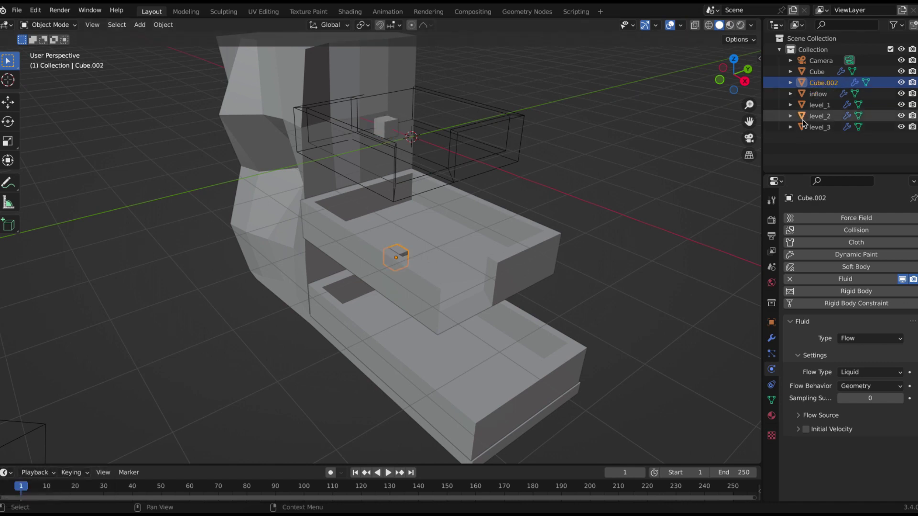
double_click(823, 82)
type("o")
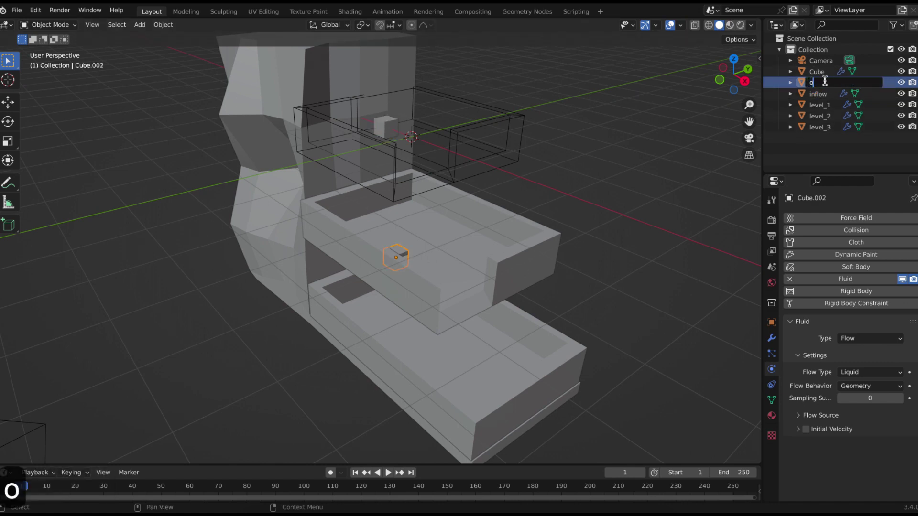
type("utflow")
key("Return")
Move the outflow cube down, resize it, stretch it along Y, and place it at the lower tray's left edge
key("1")
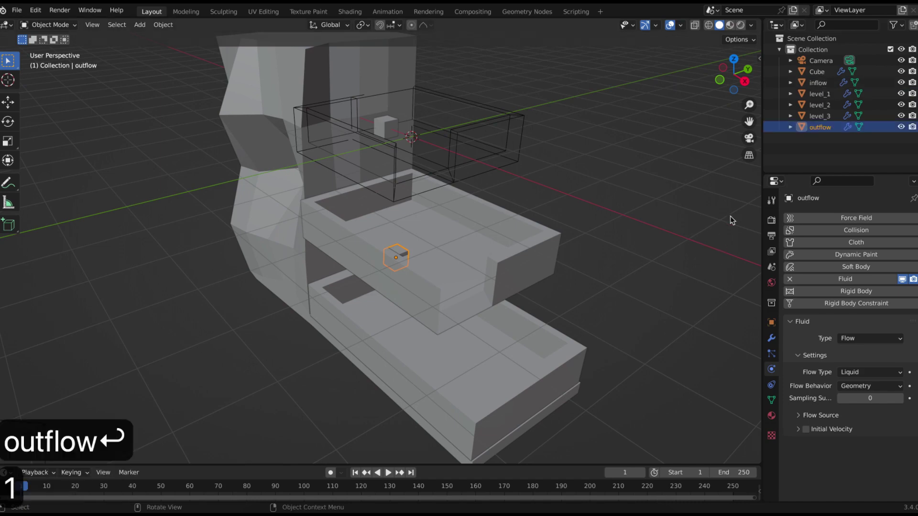
key("1")
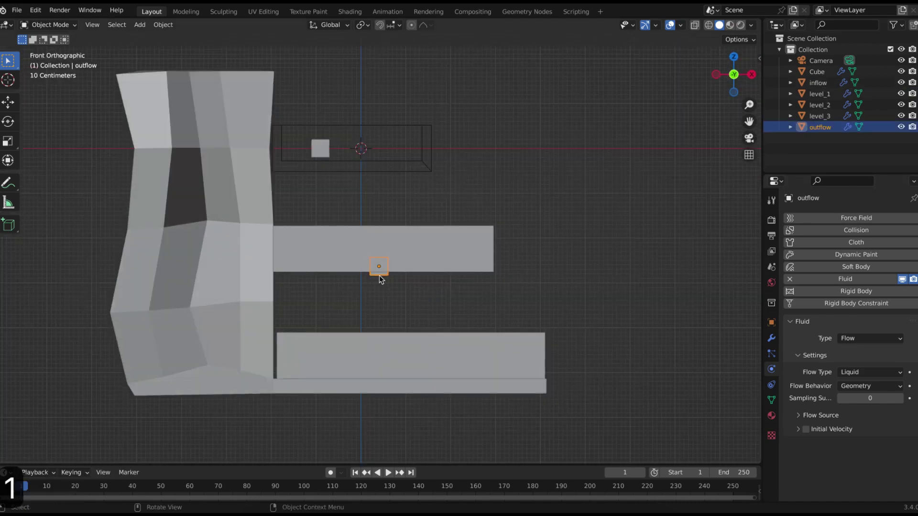
key("g")
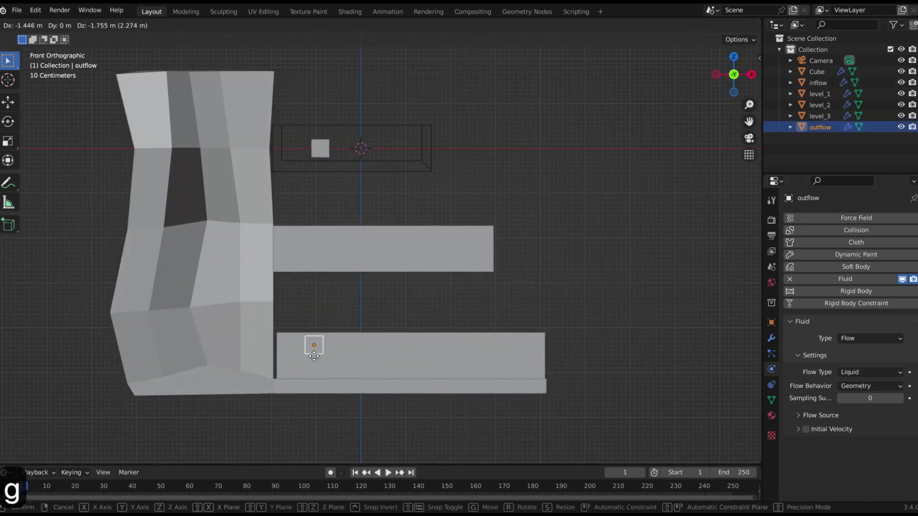
left_click(313, 359)
key("7")
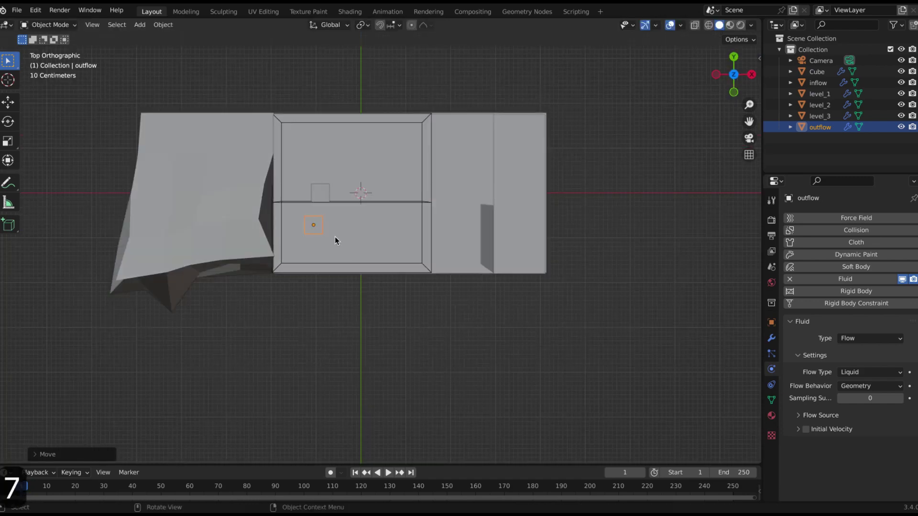
key("s")
left_click(321, 245)
key("s")
key("y")
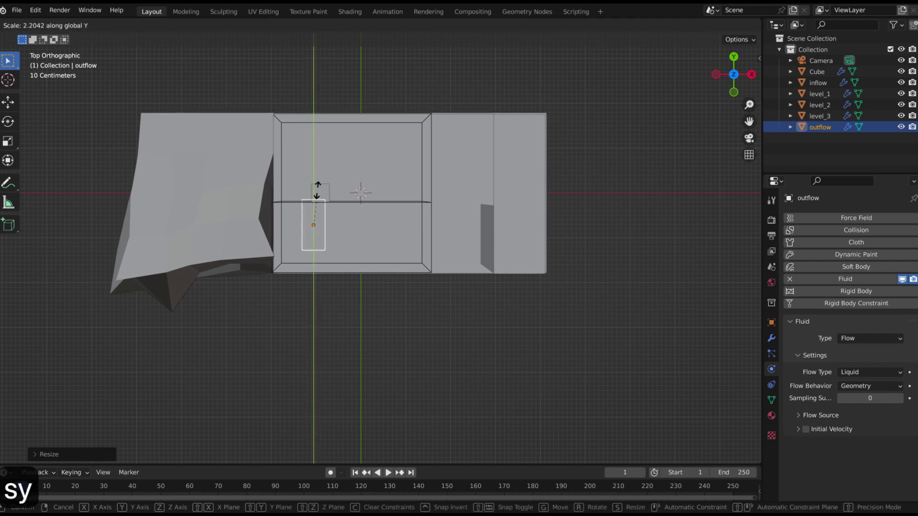
left_click(317, 141)
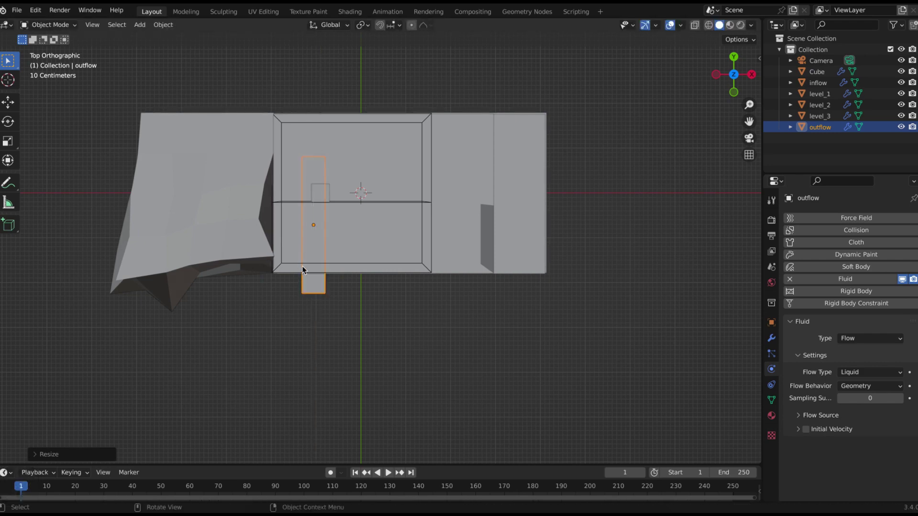
key("g")
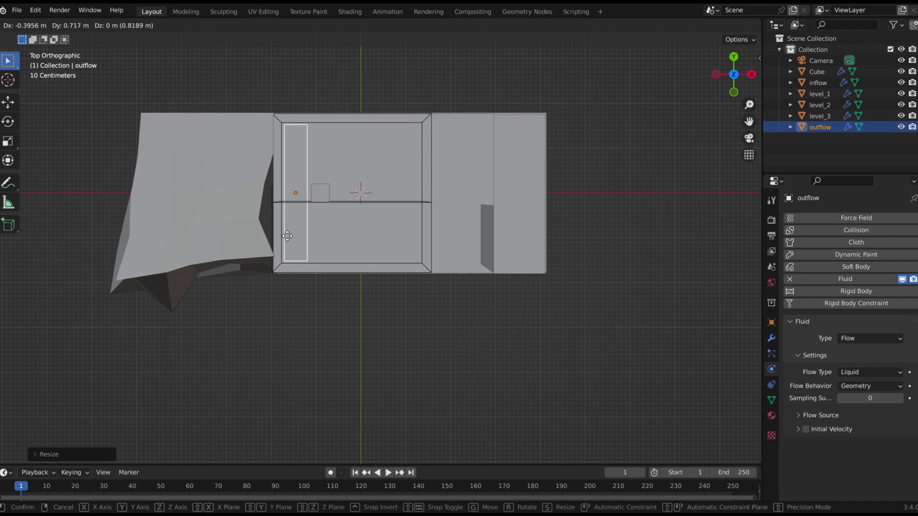
left_click(287, 235)
In Front view, make the outflow box taller and lower it into the bottom tray
key("KP_1")
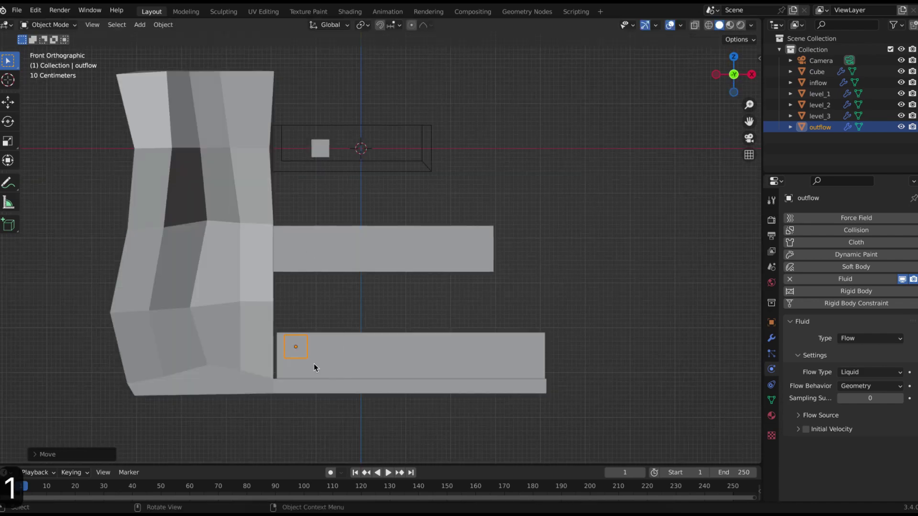
key("s")
key("z")
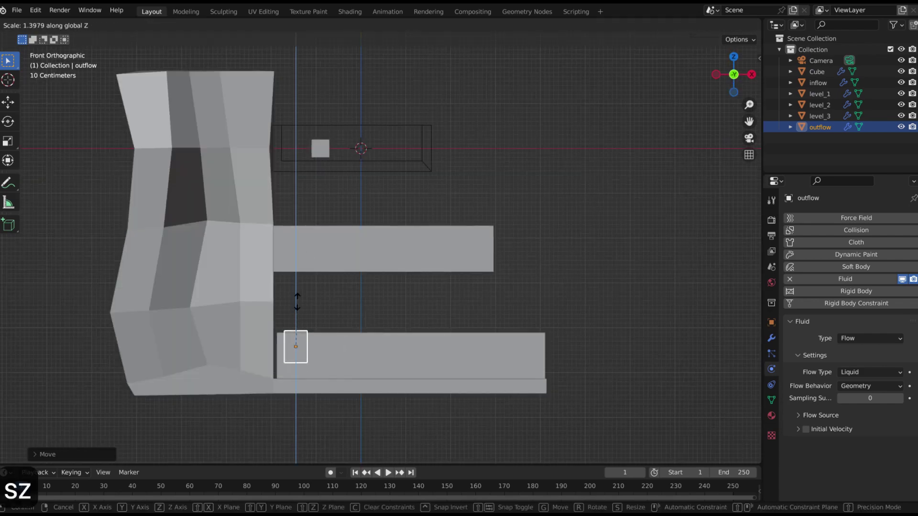
left_click(297, 299)
key("g")
key("z")
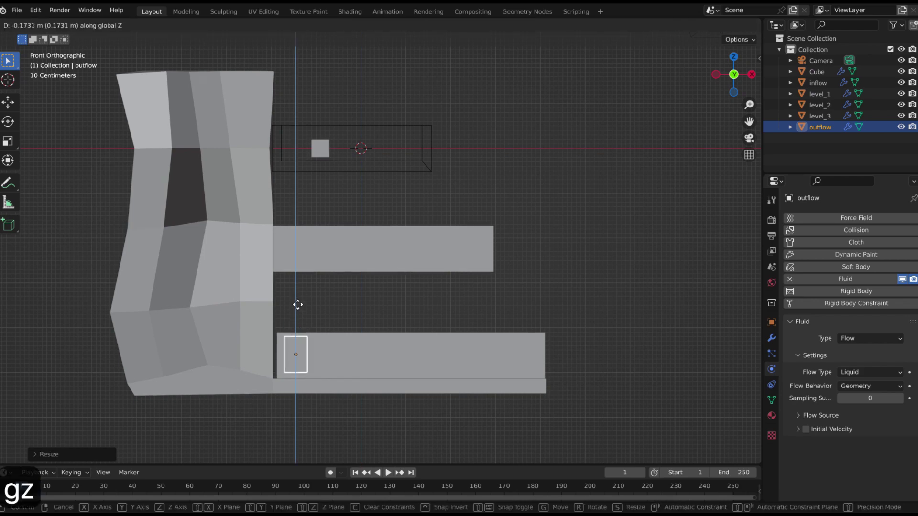
left_click(298, 305)
key("s")
key("z")
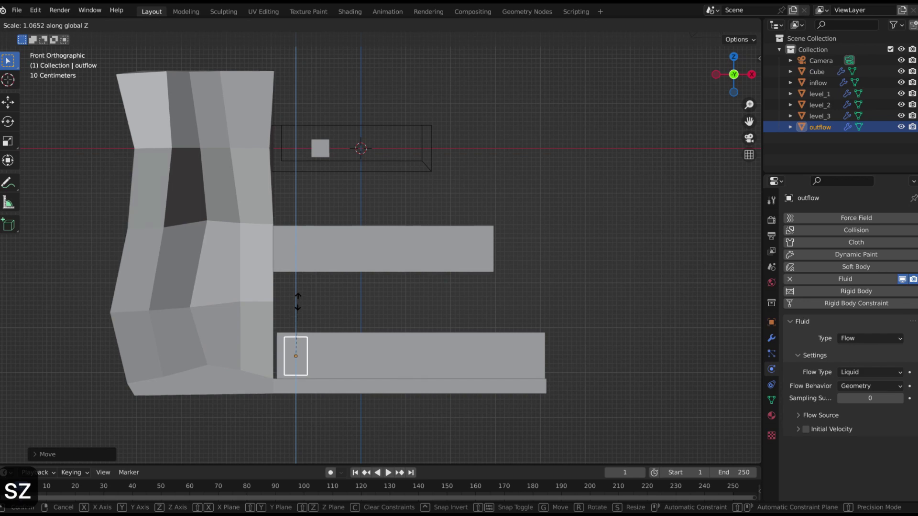
left_click(297, 305)
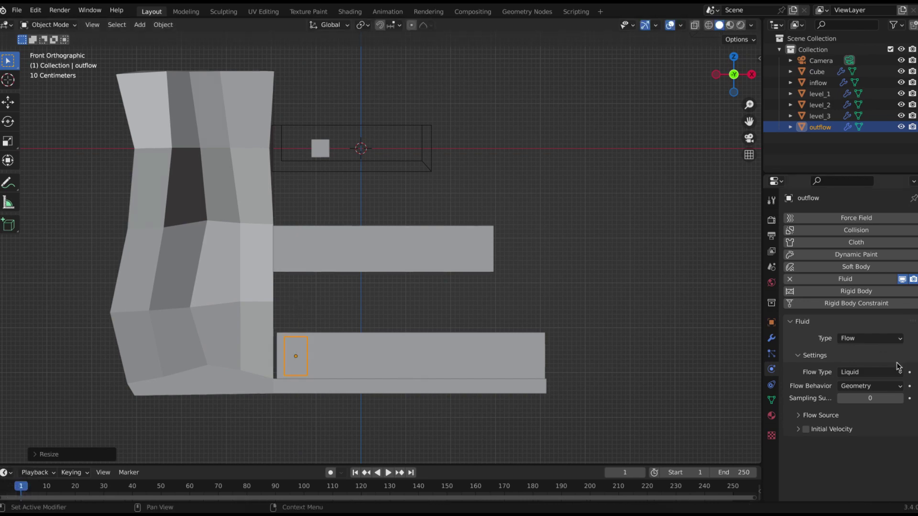
Give the outflow object Outflow flow behaviour, then give the inflow box Inflow flow behaviour
left_click(871, 386)
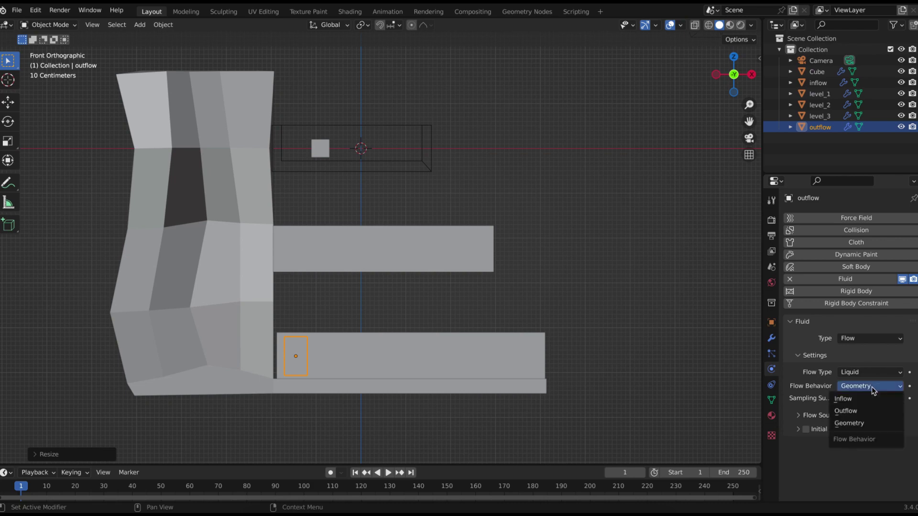
left_click(866, 413)
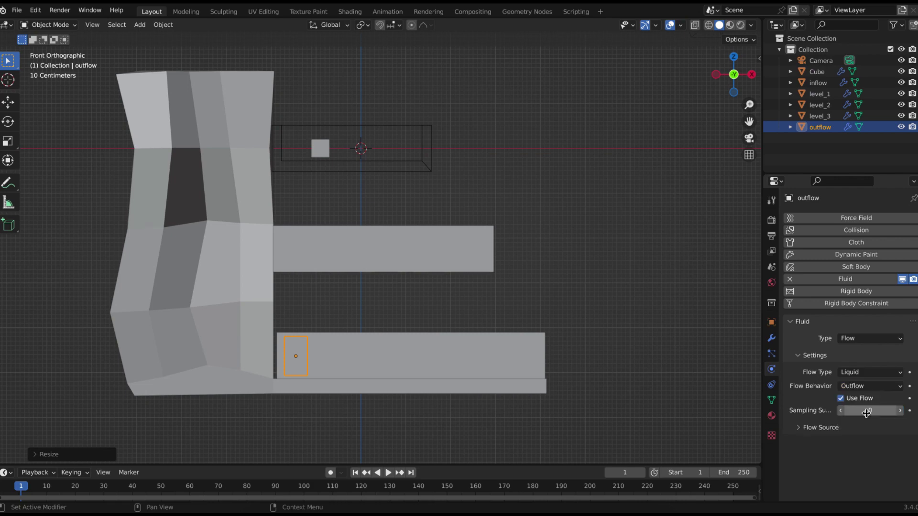
left_click(318, 152)
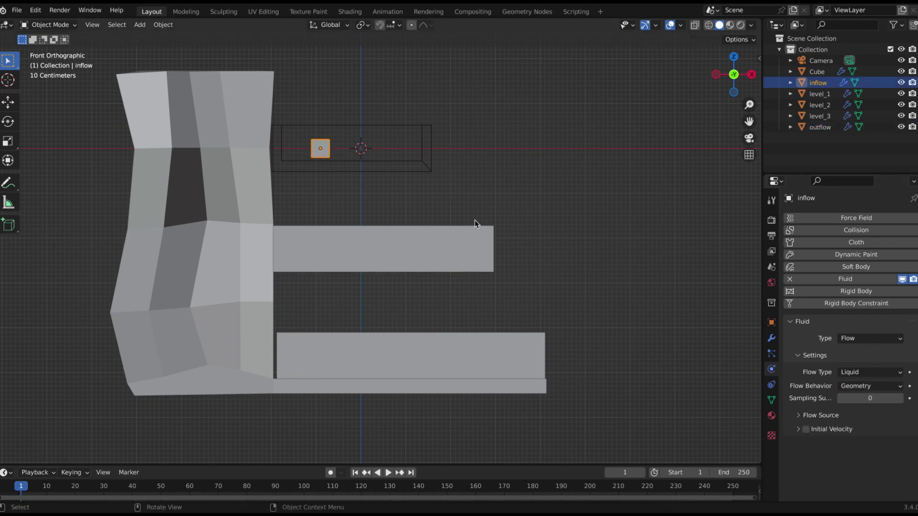
left_click(865, 339)
left_click(866, 341)
left_click(867, 387)
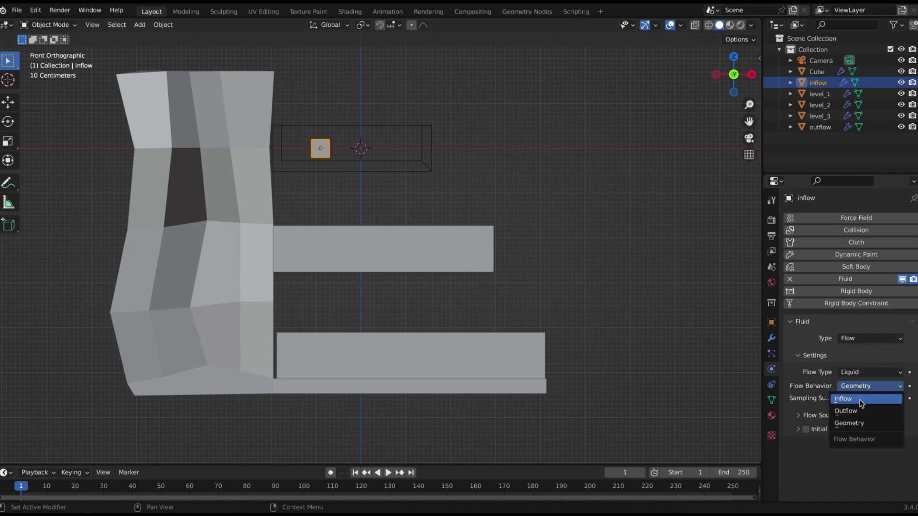
left_click(863, 399)
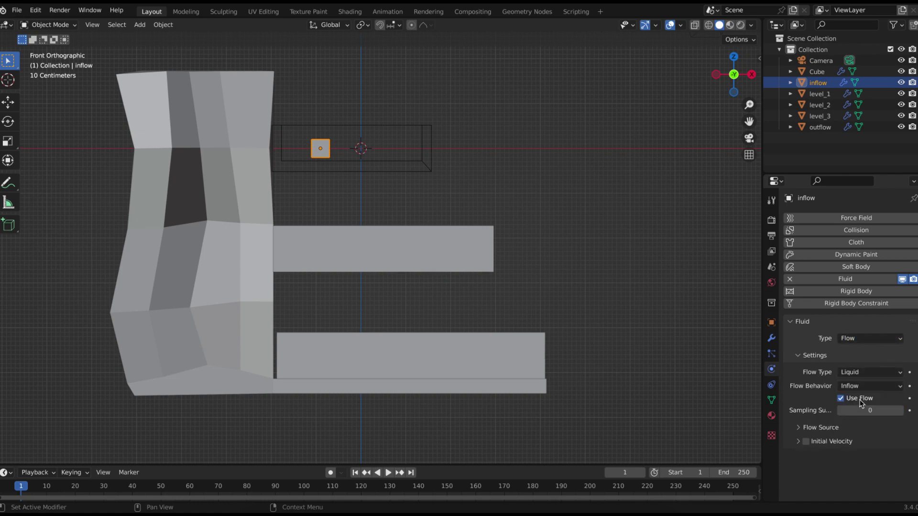
In the Shading workspace, assign the existing base material to the inflow box, then select outflow
left_click(350, 11)
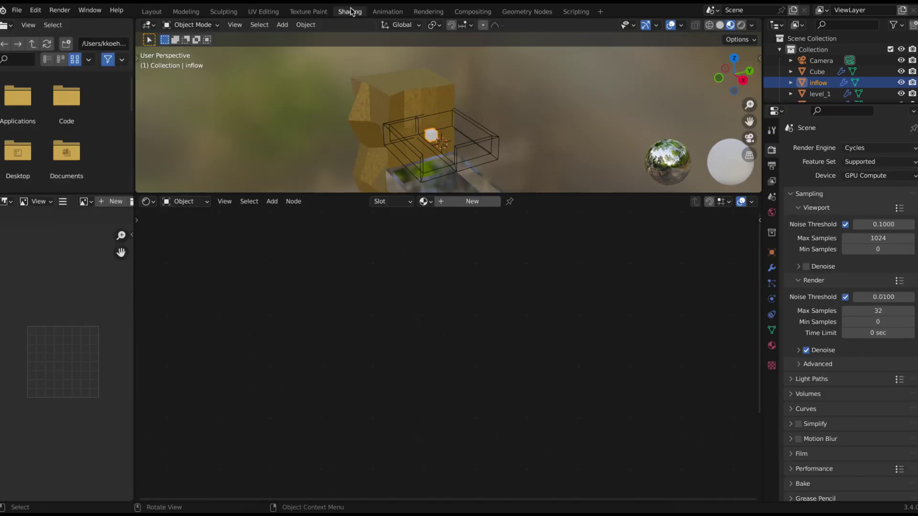
left_click(425, 201)
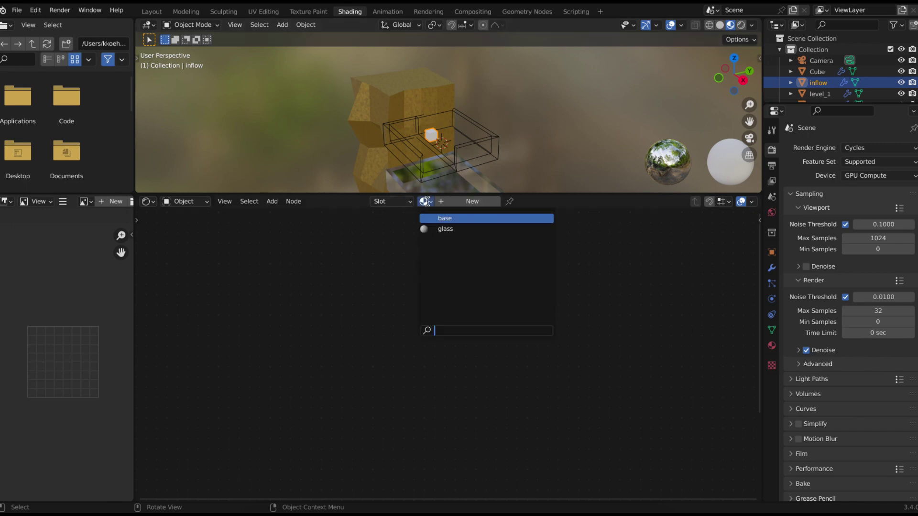
left_click(444, 219)
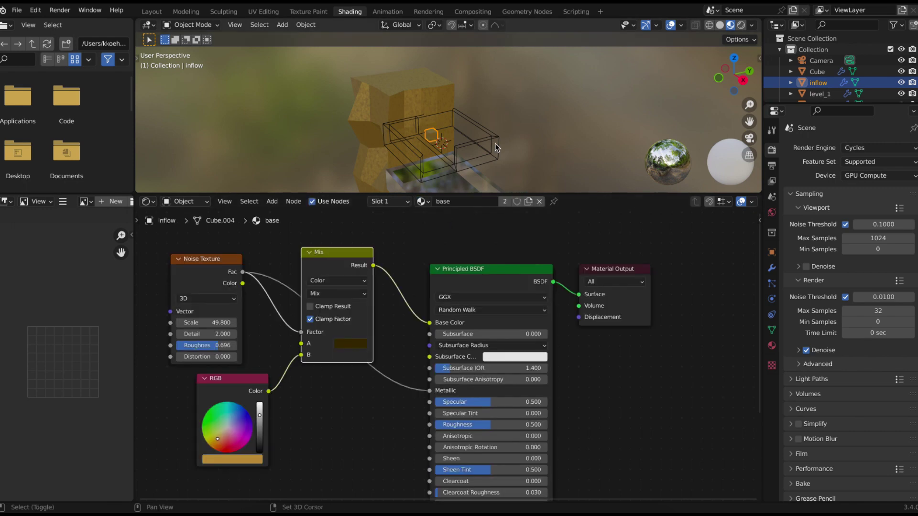
scroll(498, 147, "down", 5, "shift")
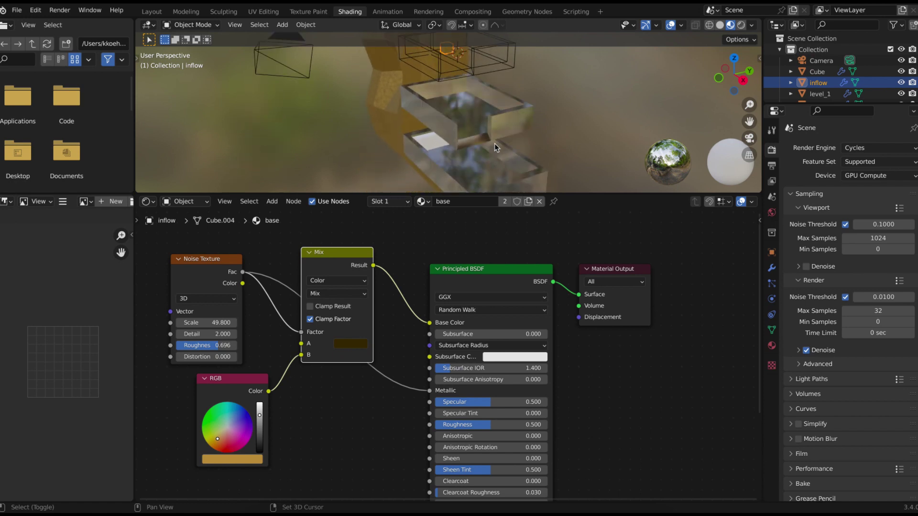
left_click(438, 148)
left_click(432, 148)
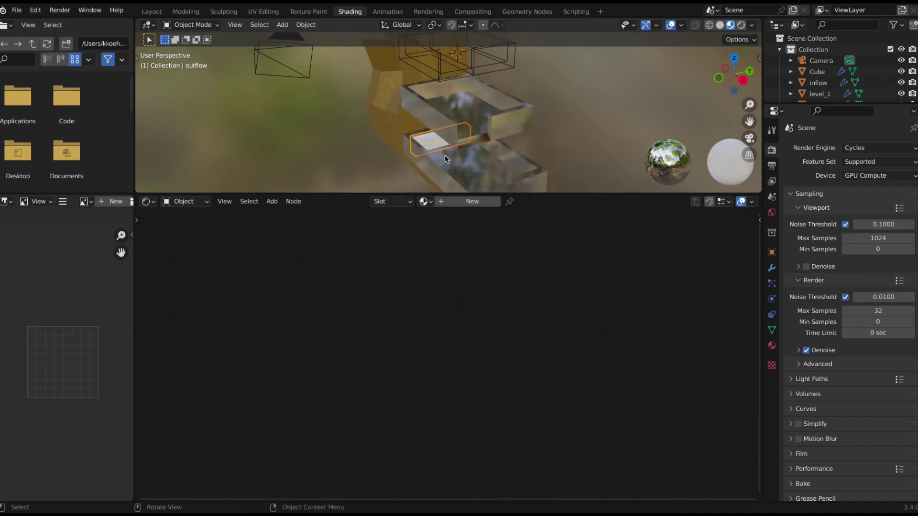
Create a new material for the outflow box named 'frosted_glass'
left_click(468, 201)
left_click(469, 202)
type("fr")
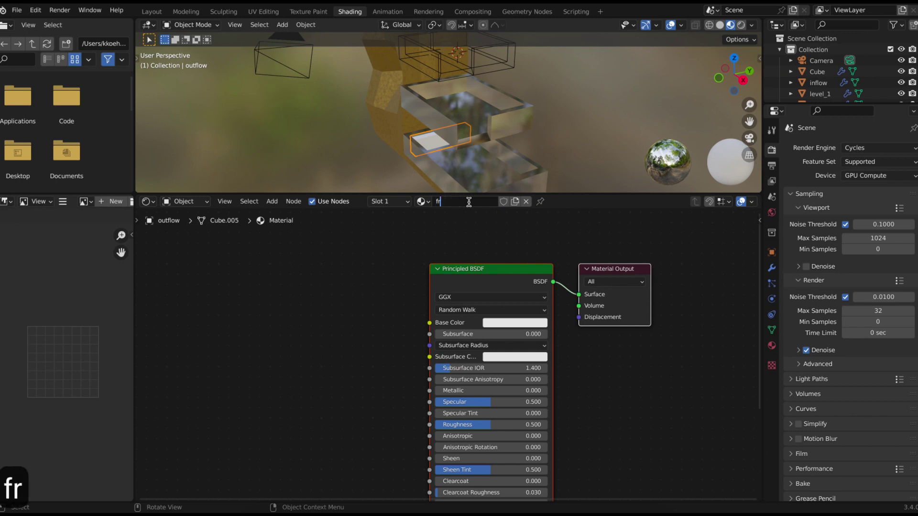
type("osted_glass")
key("Return")
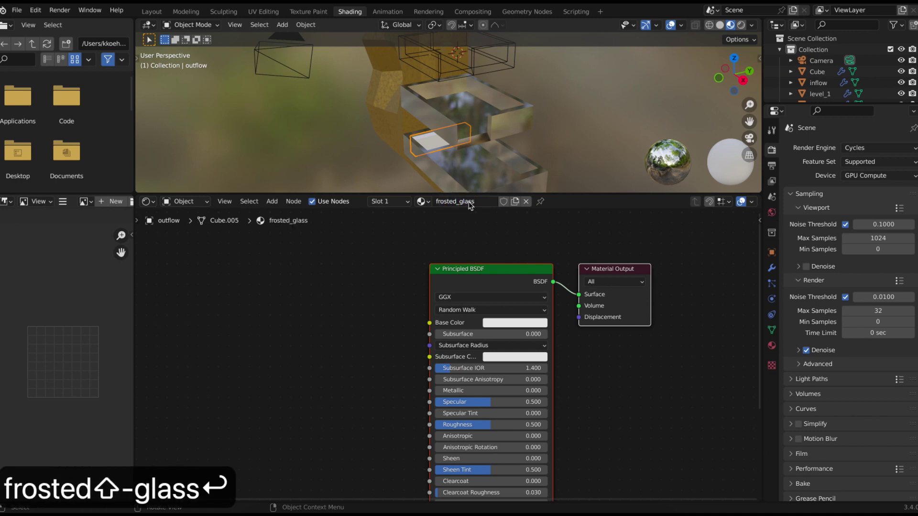
Replace the Principled BSDF with a Glass BSDF wired to Surface at roughness 0.831
left_click(498, 279)
key("x")
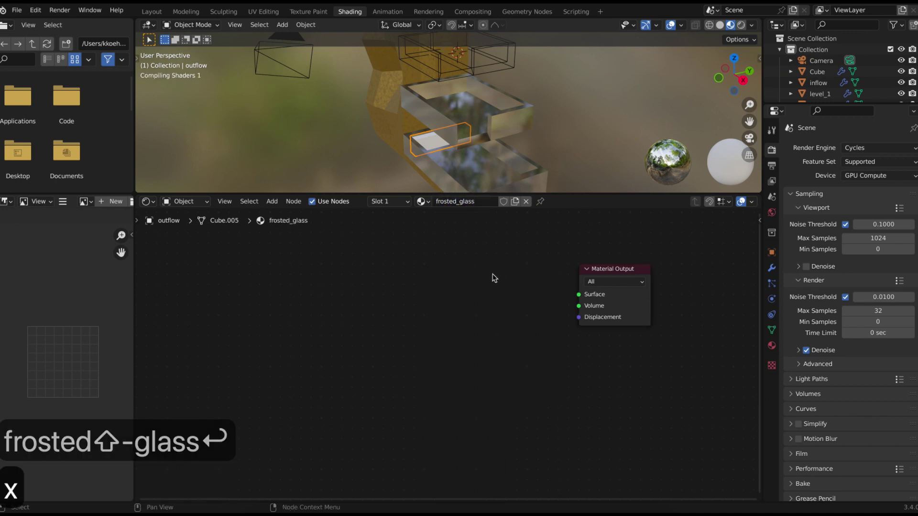
key("shift+a")
mouse_move(476, 333)
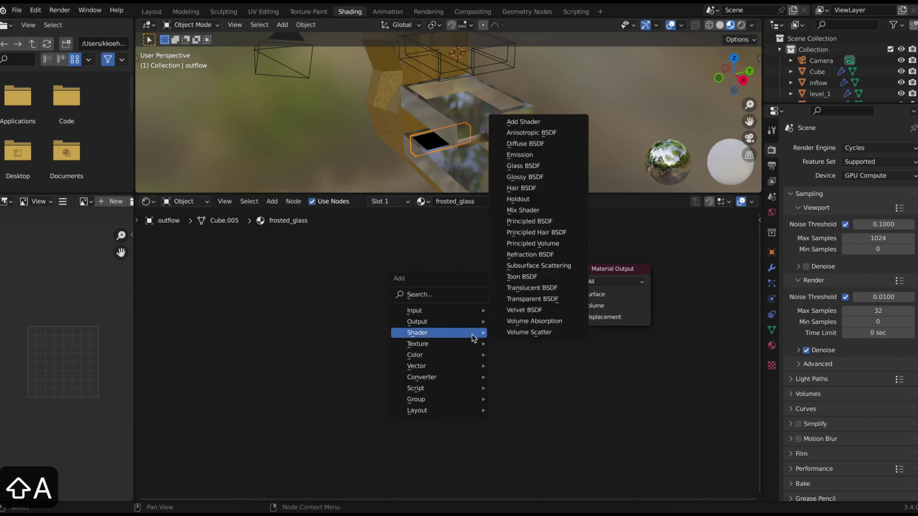
left_click(523, 166)
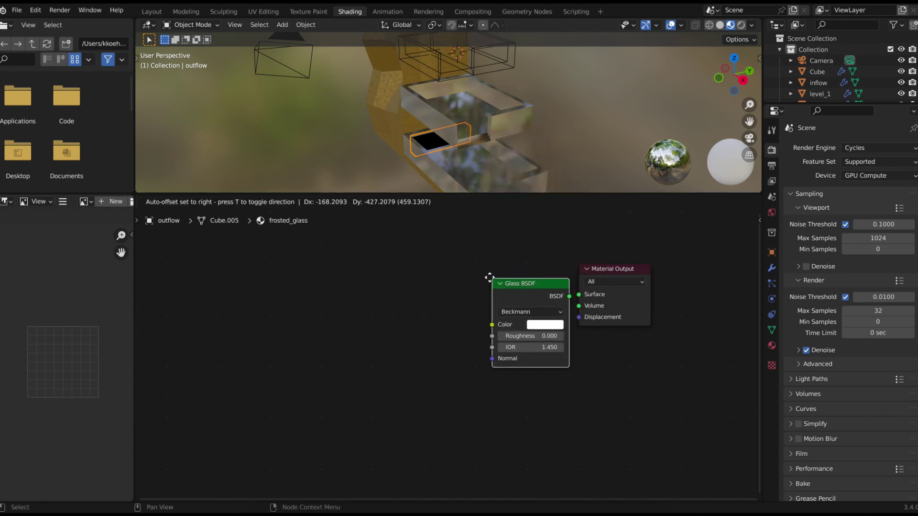
left_click(534, 297)
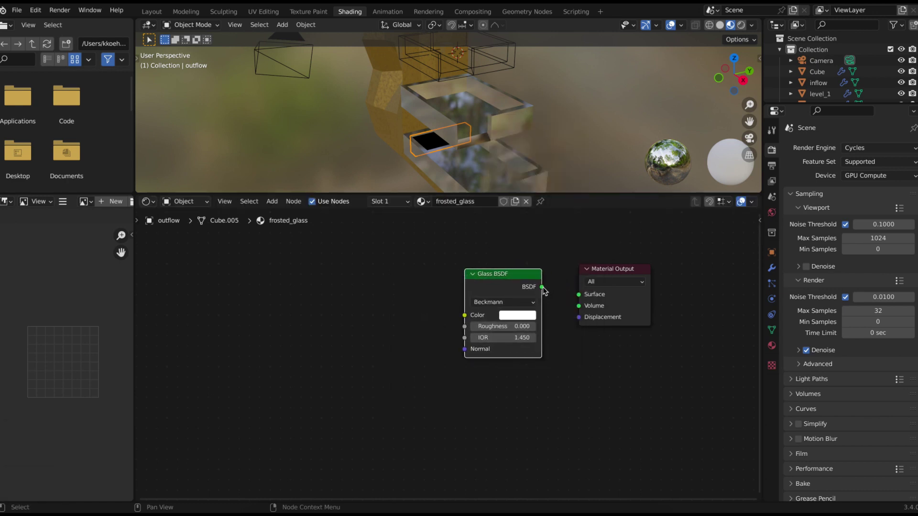
left_click_drag(542, 287, 579, 294)
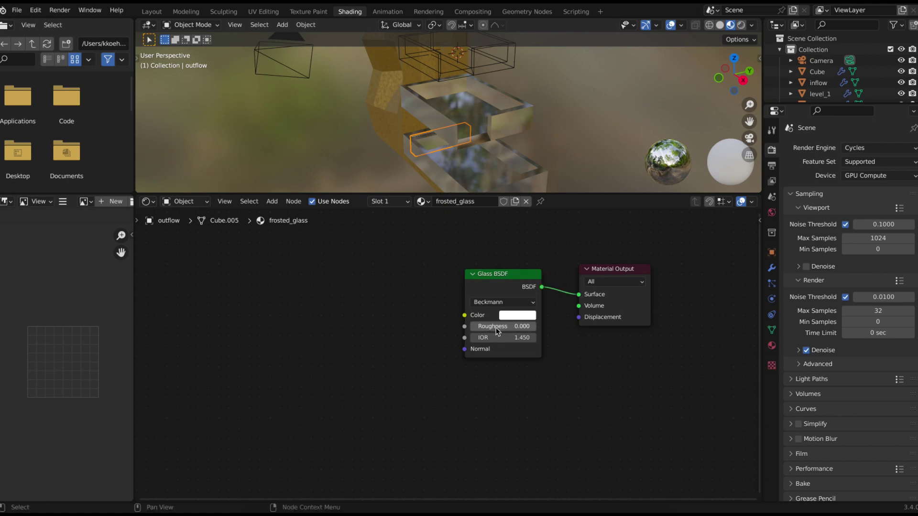
left_click_drag(496, 328, 531, 328)
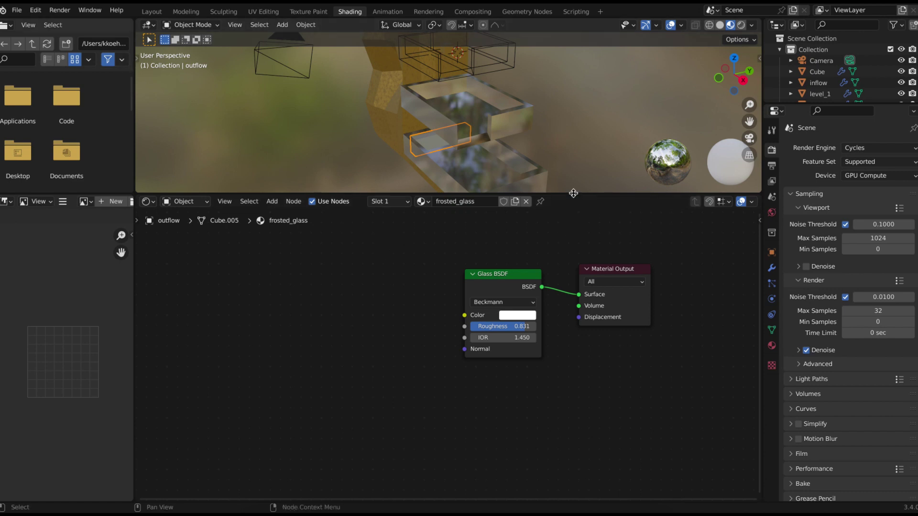
left_click_drag(574, 194, 597, 263)
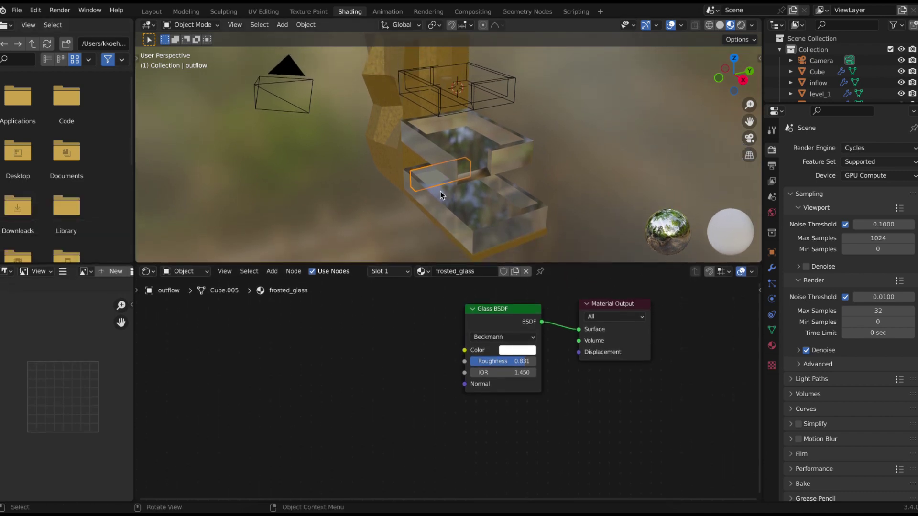
Add a new cube and, in top view, scale it up
key("a")
key("a")
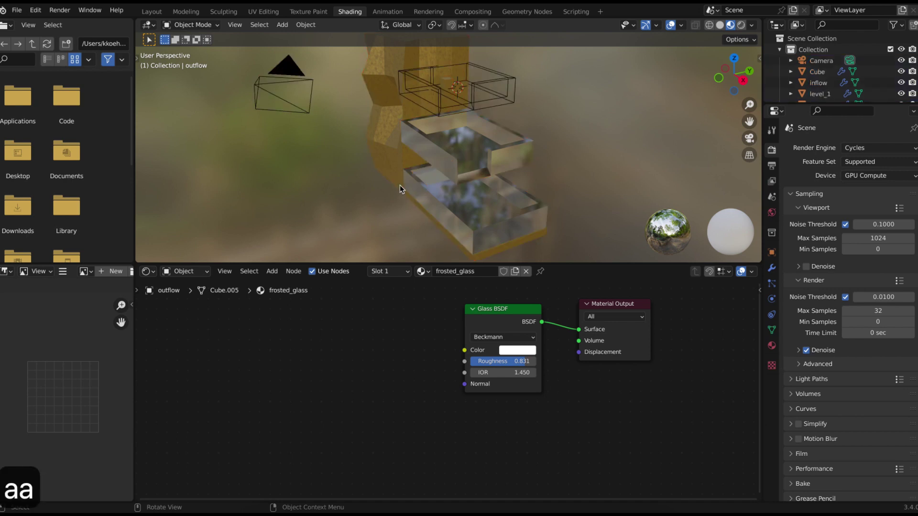
key("shift+a")
mouse_move(380, 199)
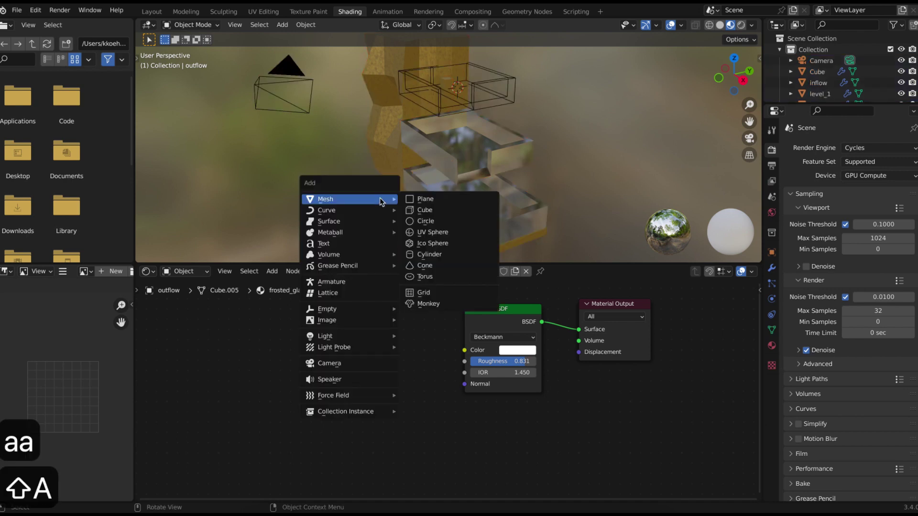
left_click(422, 210)
left_click(158, 13)
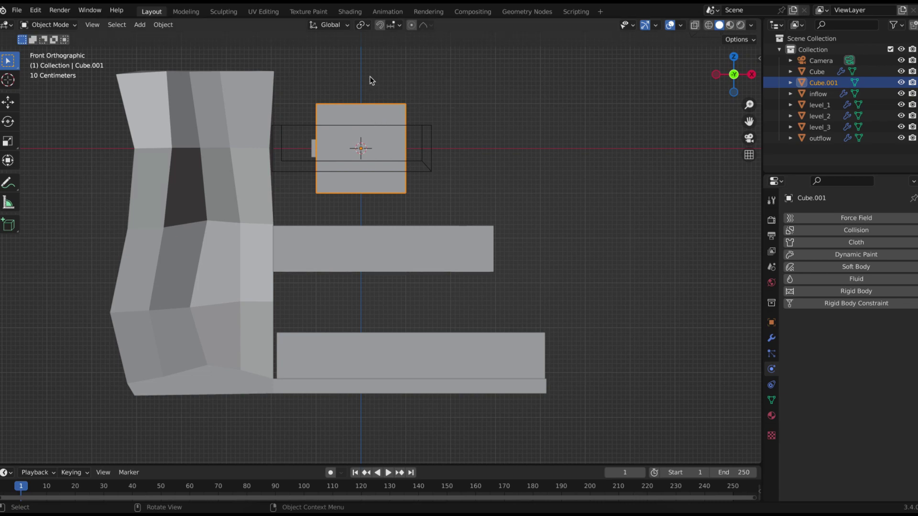
key("KP_7")
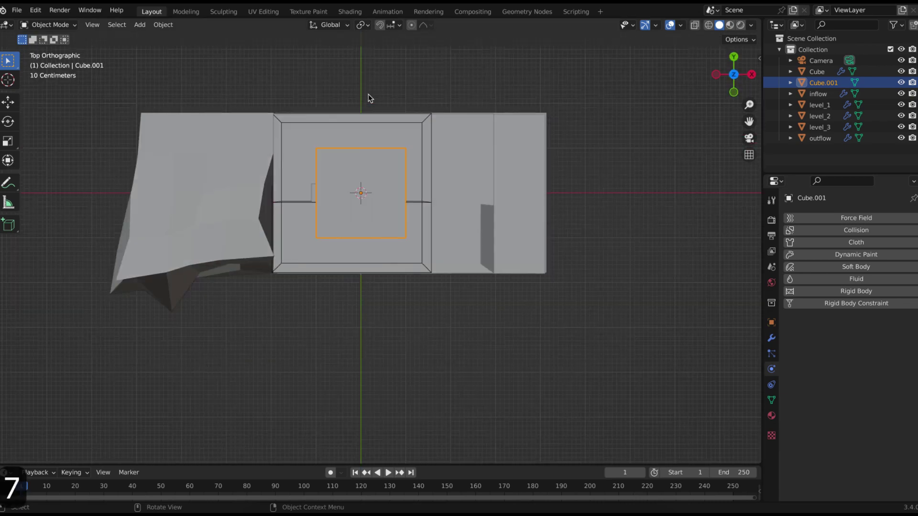
key("s")
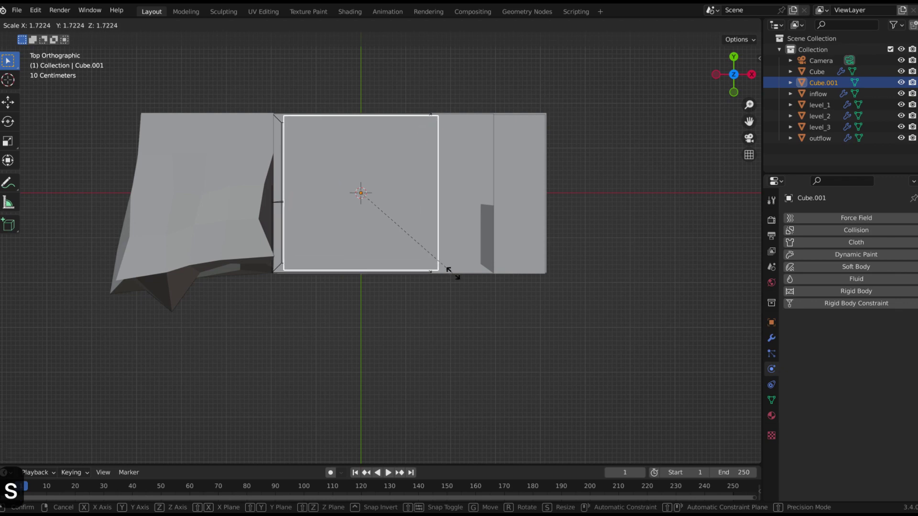
left_click(455, 275)
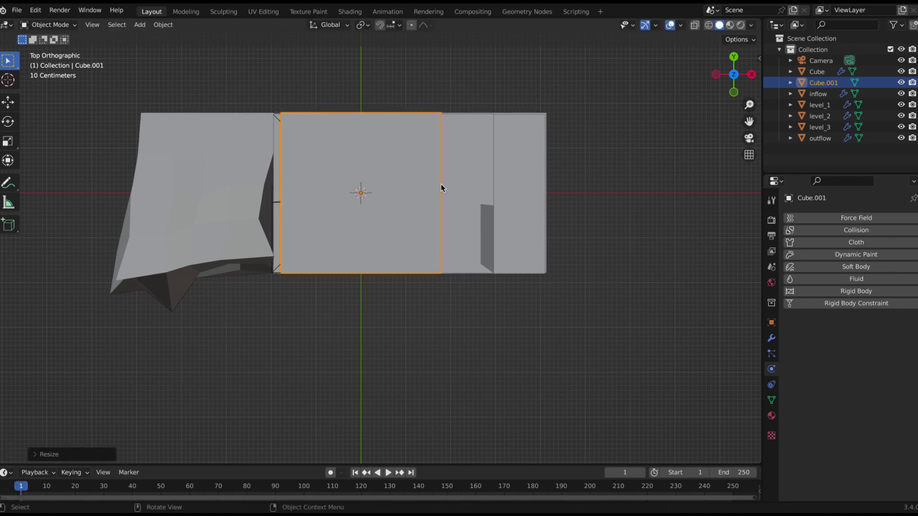
Stretch Cube.001 along X, shift it left along X, and fine-tune its size
key("s")
key("x")
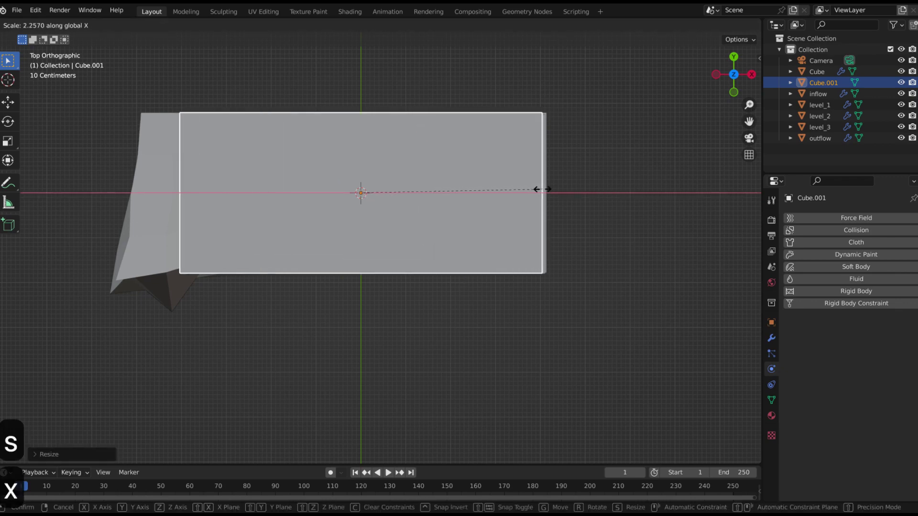
left_click(563, 190)
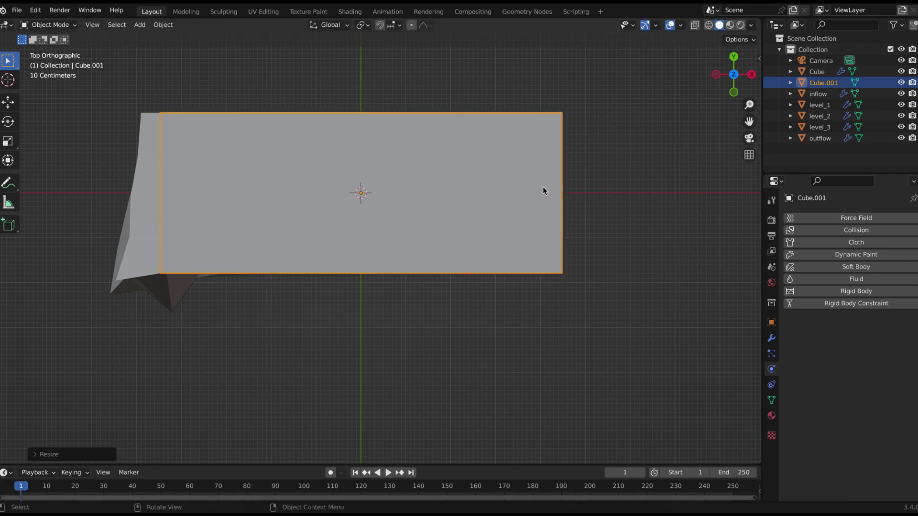
key("g")
key("x")
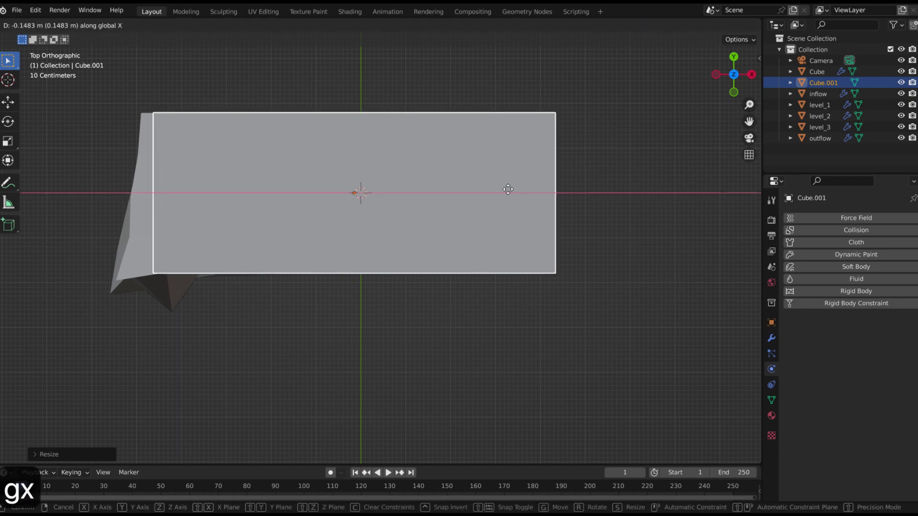
left_click(500, 190)
key("s")
key("x")
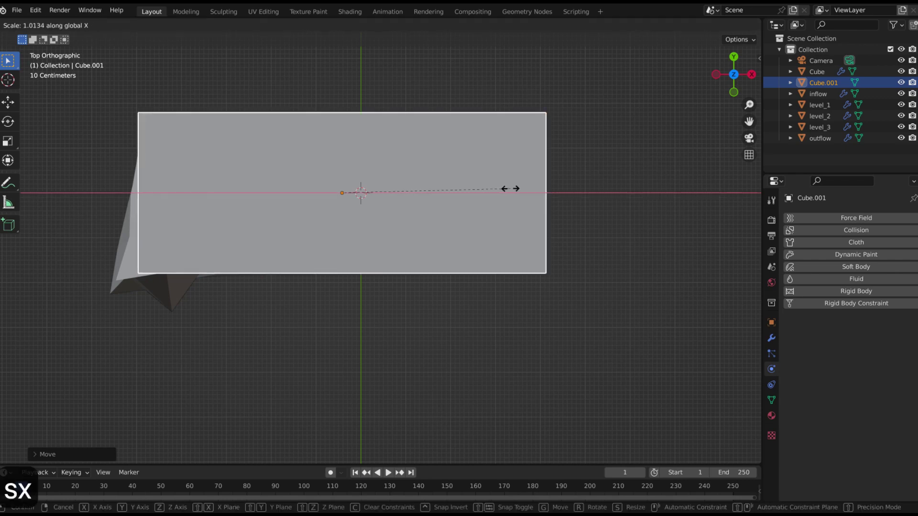
left_click(510, 190)
key("s")
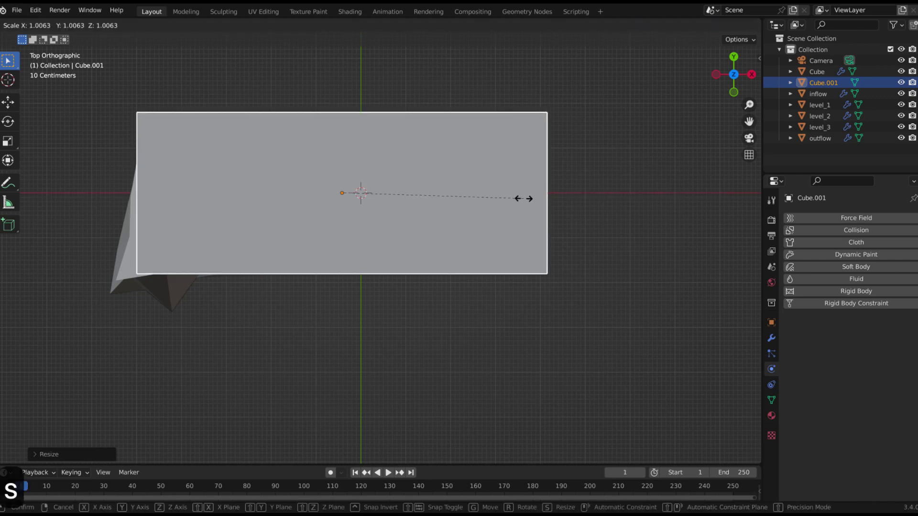
left_click(526, 201)
key("KP_1")
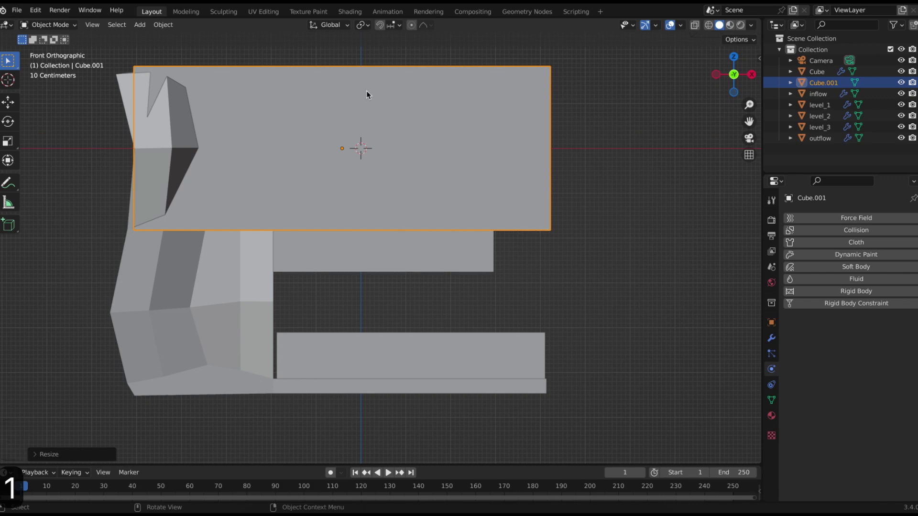
Lower Cube.001 vertically over the base and enlarge it slightly
key("g")
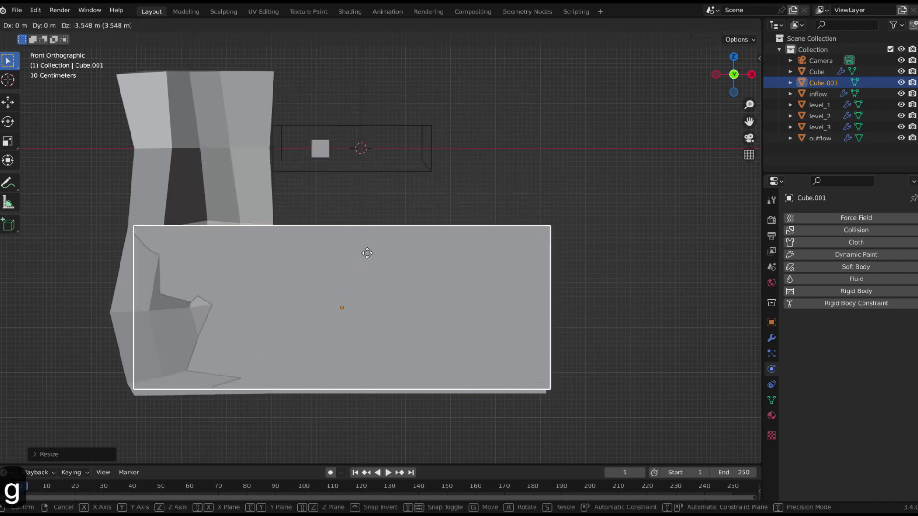
key("z")
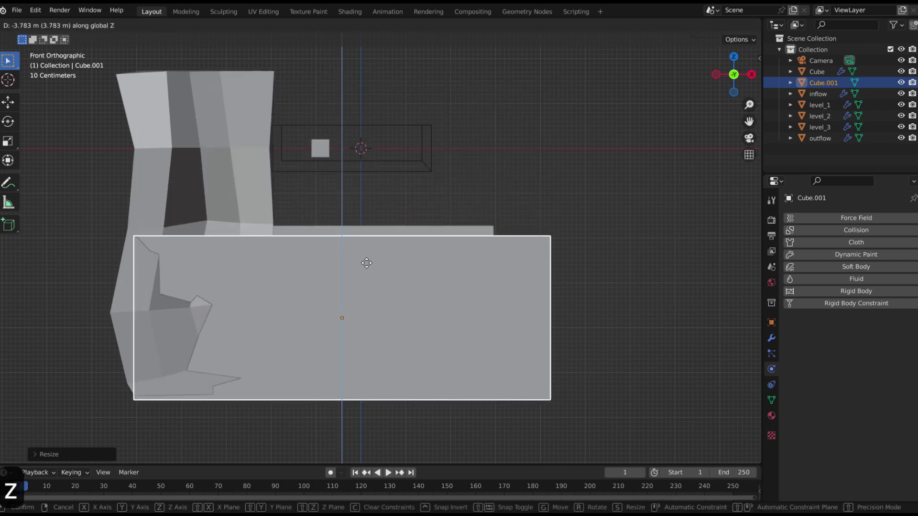
left_click(366, 262)
key("s")
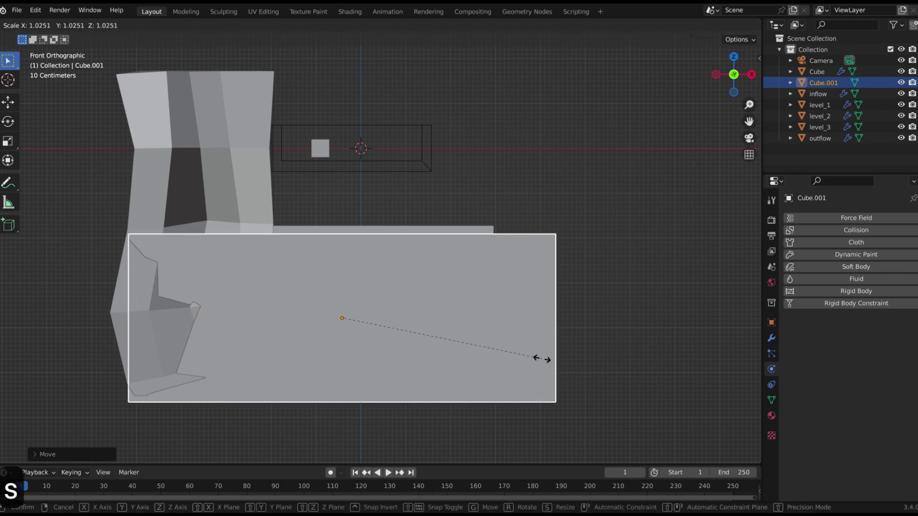
left_click(545, 362)
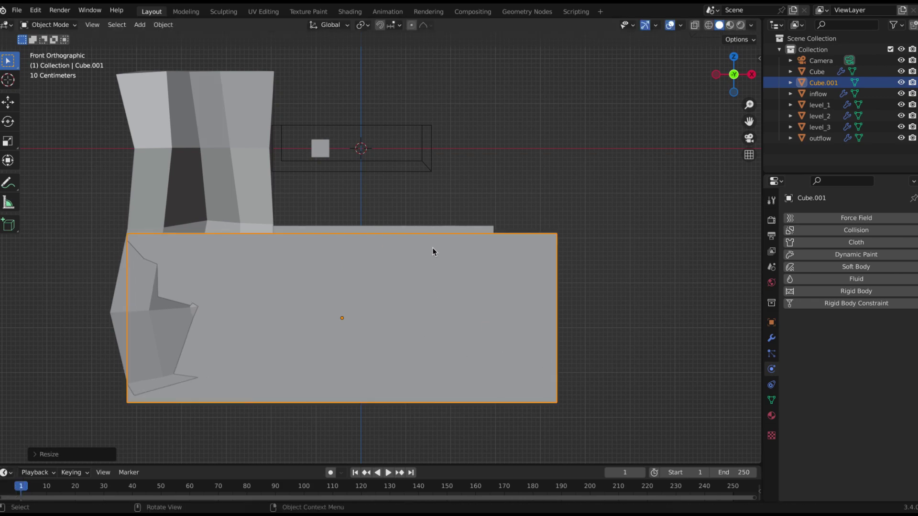
Flatten Cube.001 along Z into a thin slab and lower it beneath the rocky base
key("s")
key("z")
left_click(427, 226)
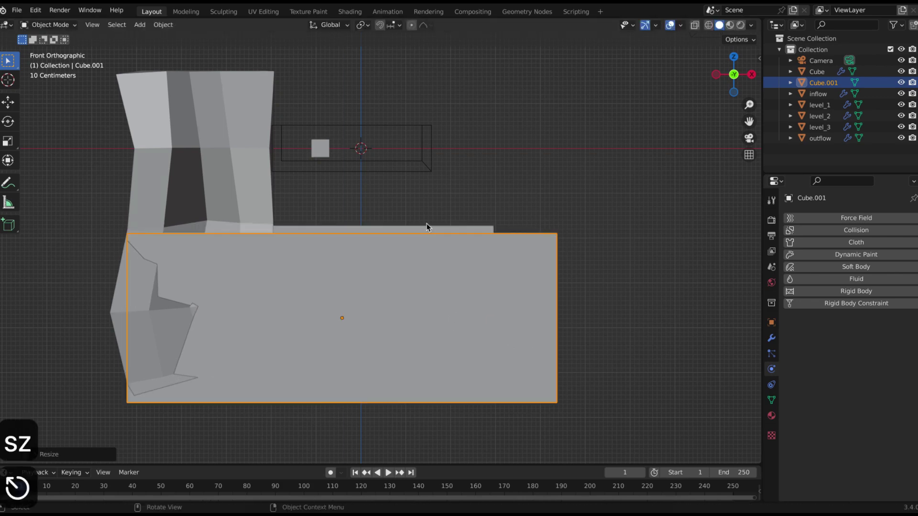
key("s")
key("z")
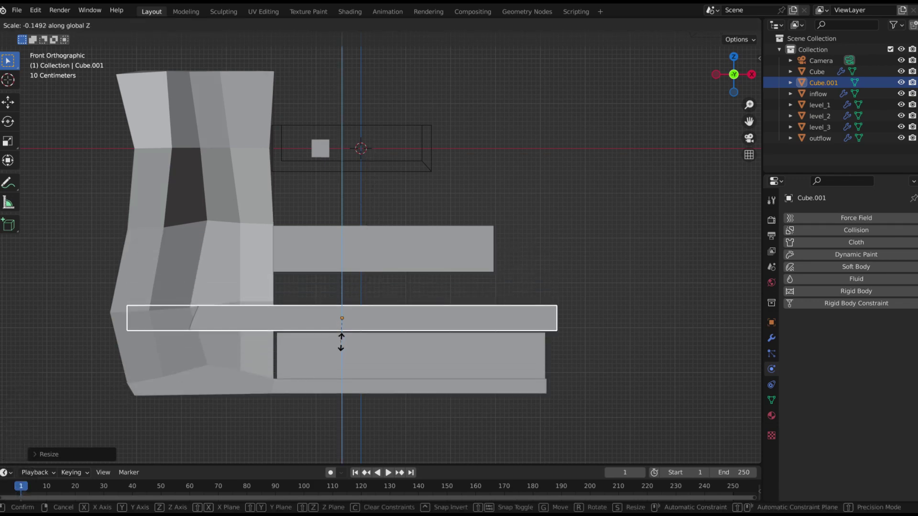
left_click(342, 330)
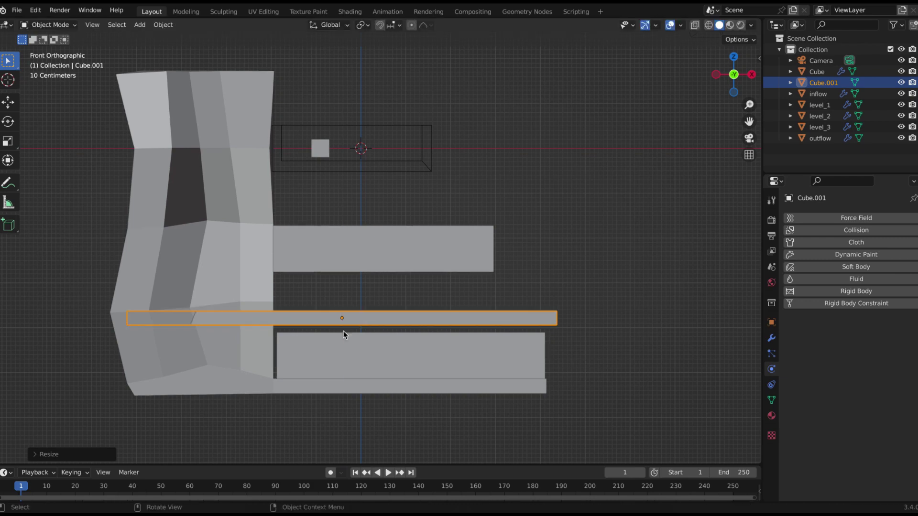
key("g")
key("z")
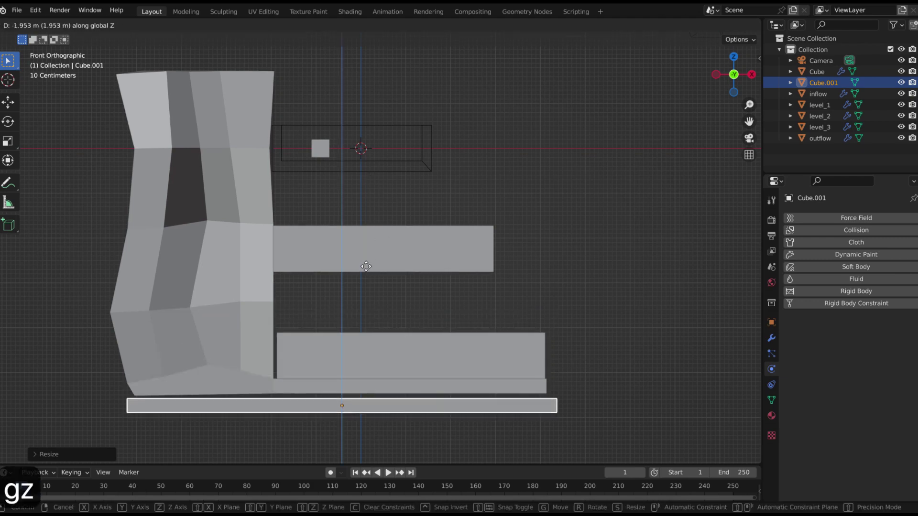
left_click(366, 262)
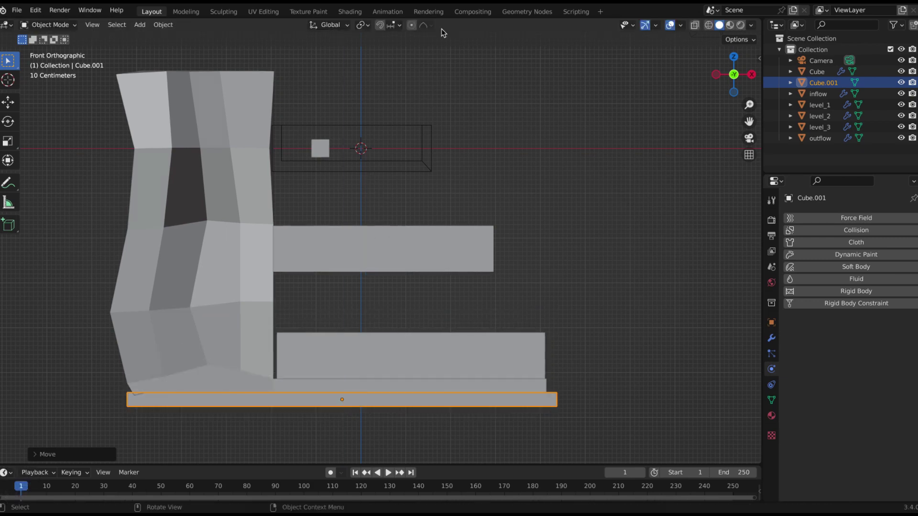
Rename the slab object to 'transparent_catch'
double_click(822, 83)
type("tra")
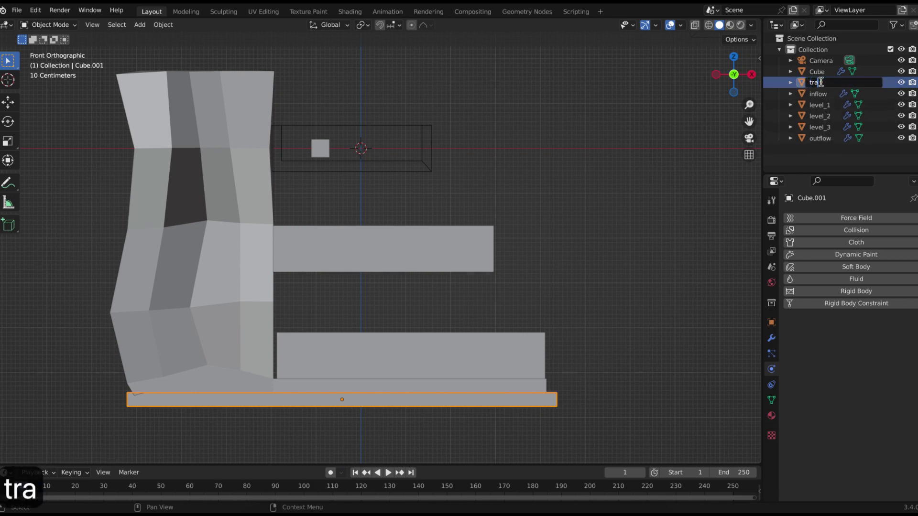
type("nsparent_catch")
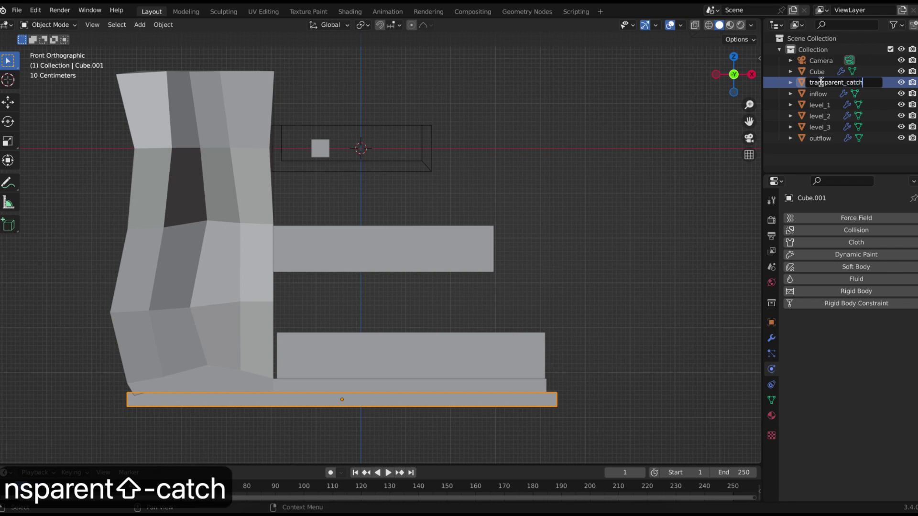
key("Return")
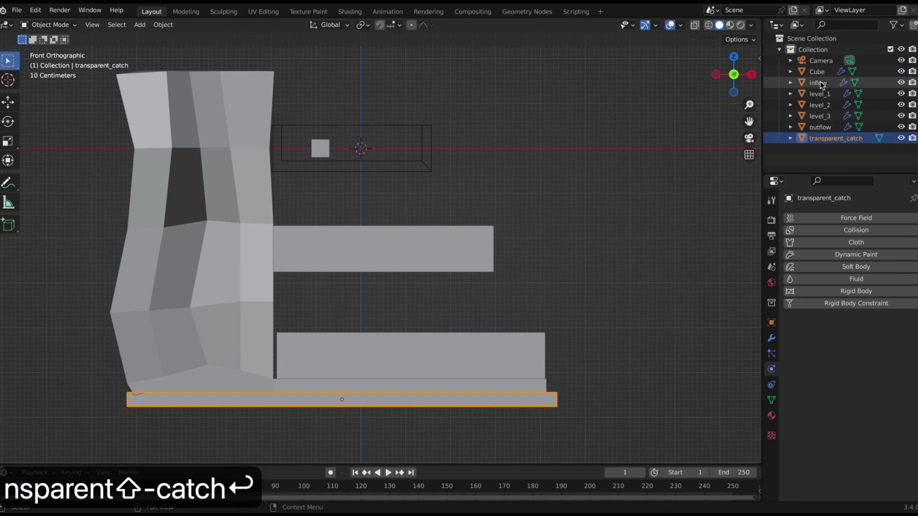
In the Shading workspace, create a new material named 'transparent' for the slab
left_click(355, 14)
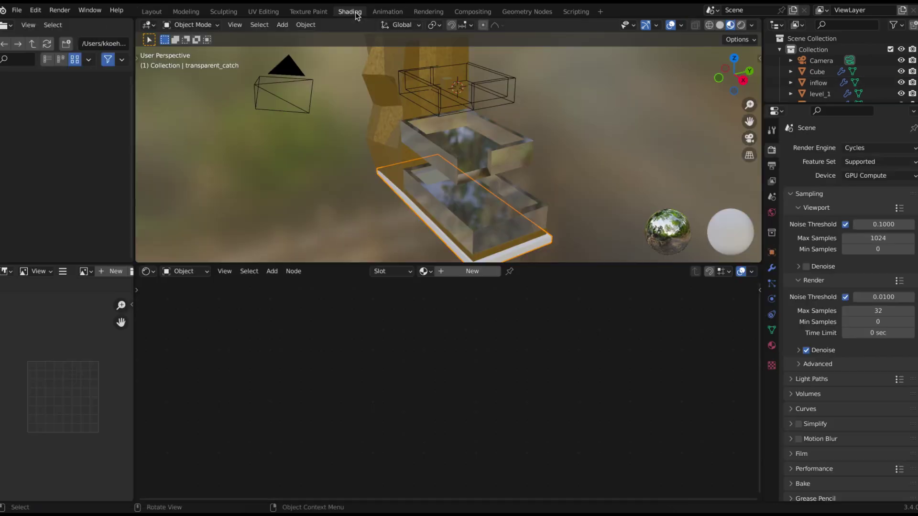
left_click(473, 271)
left_click(473, 271)
type("transp")
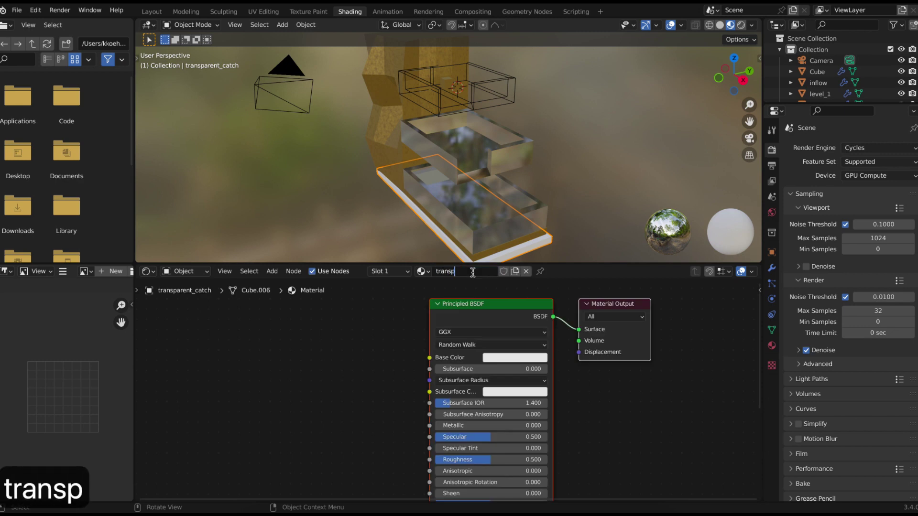
type("arent")
key("Return")
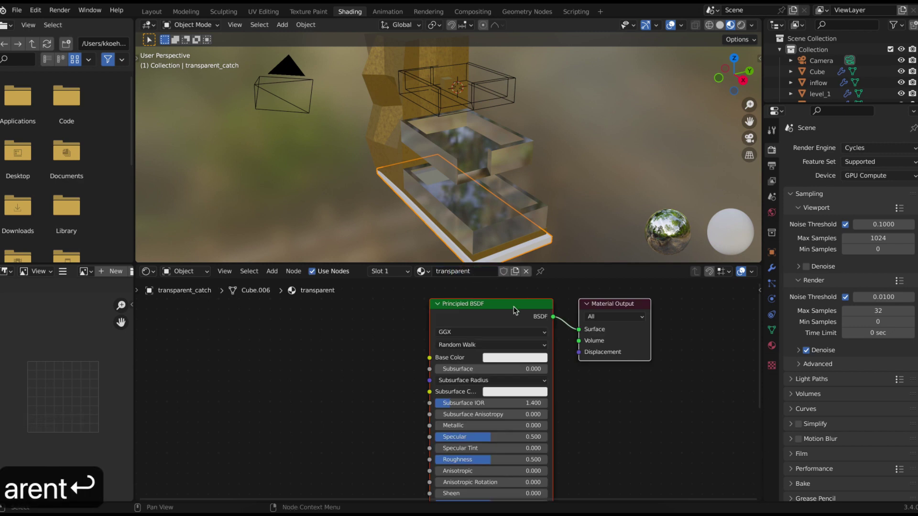
Replace the Principled BSDF with a Transparent BSDF linked to Surface, and save the file
key("x")
key("shift+a")
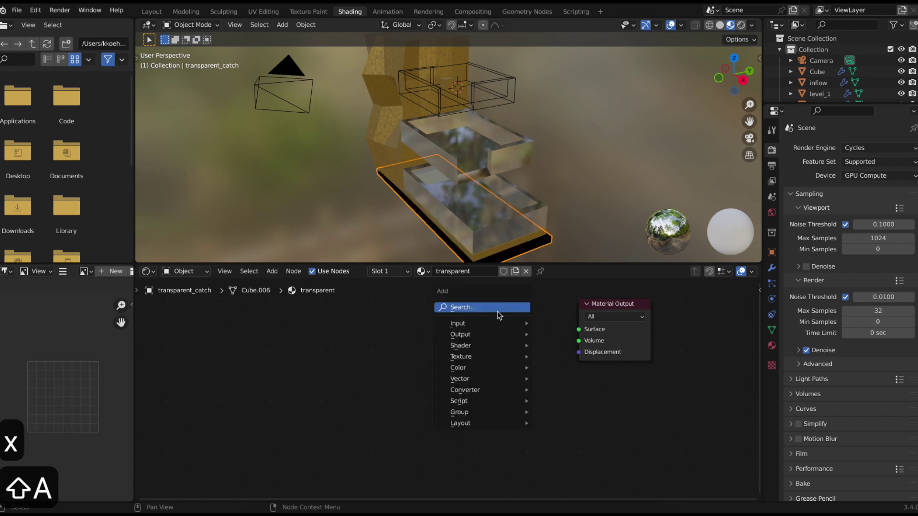
mouse_move(504, 348)
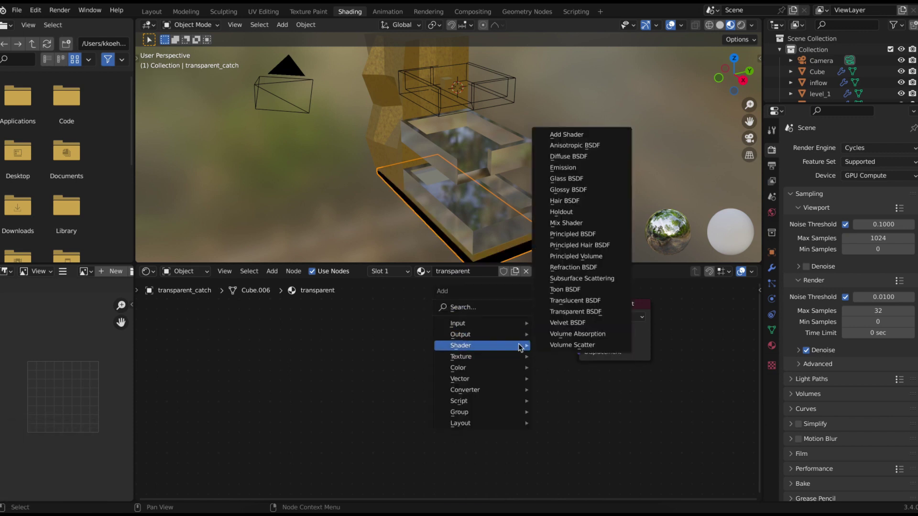
left_click(575, 311)
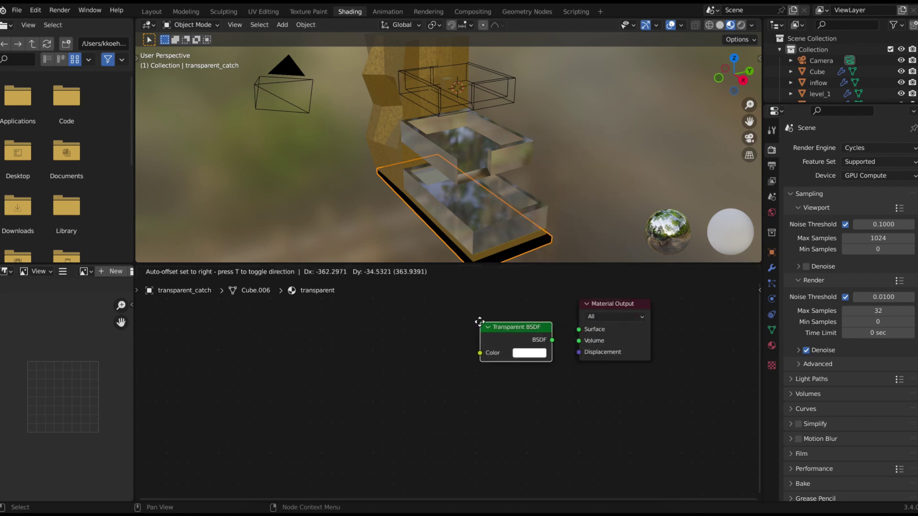
left_click(532, 330)
left_click_drag(548, 332, 579, 330)
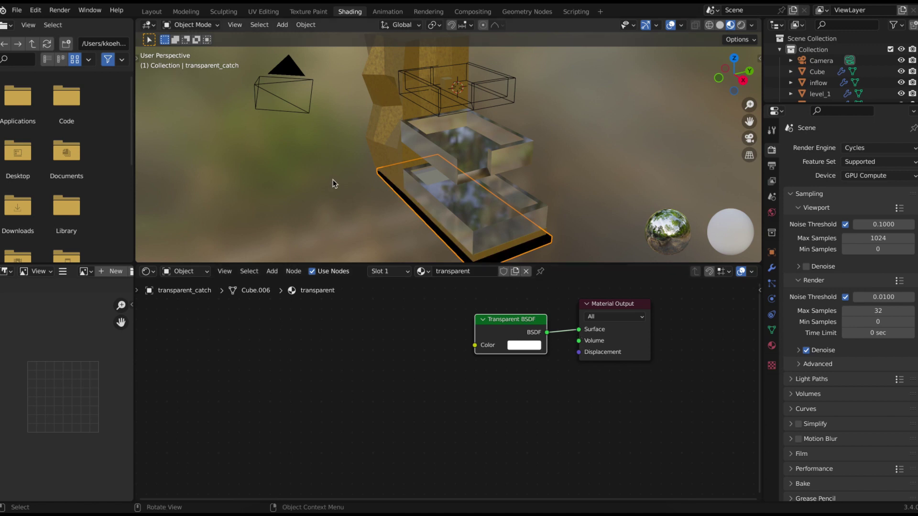
key("super+s")
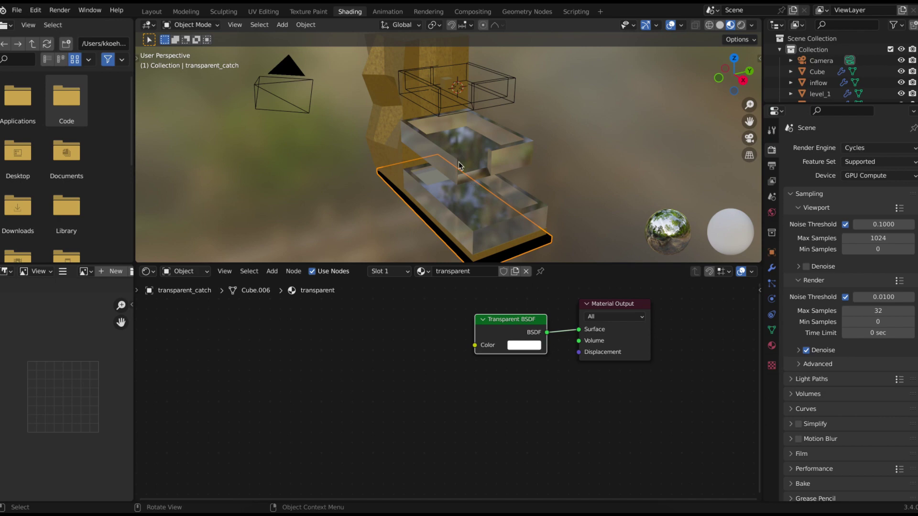
In the Layout workspace, add a new cube, Cube.001, and scale it up about 5.9 times
key("a")
key("a")
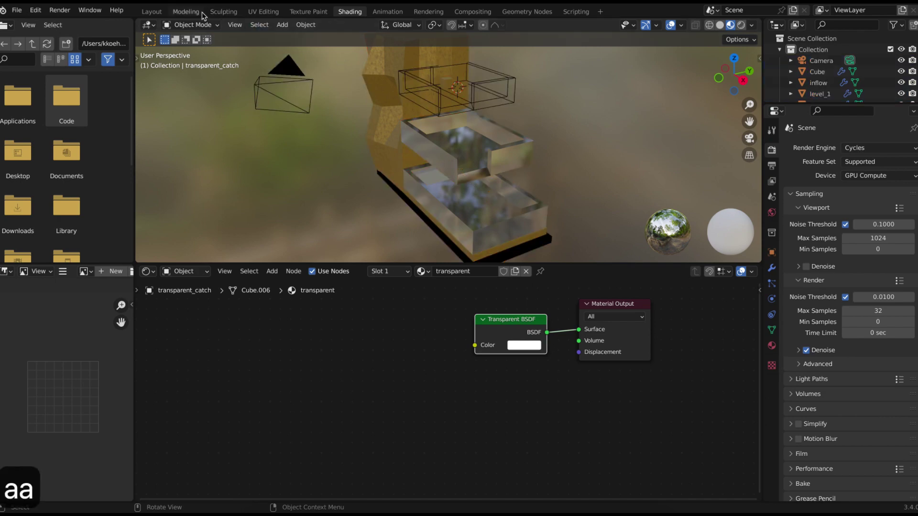
left_click(151, 11)
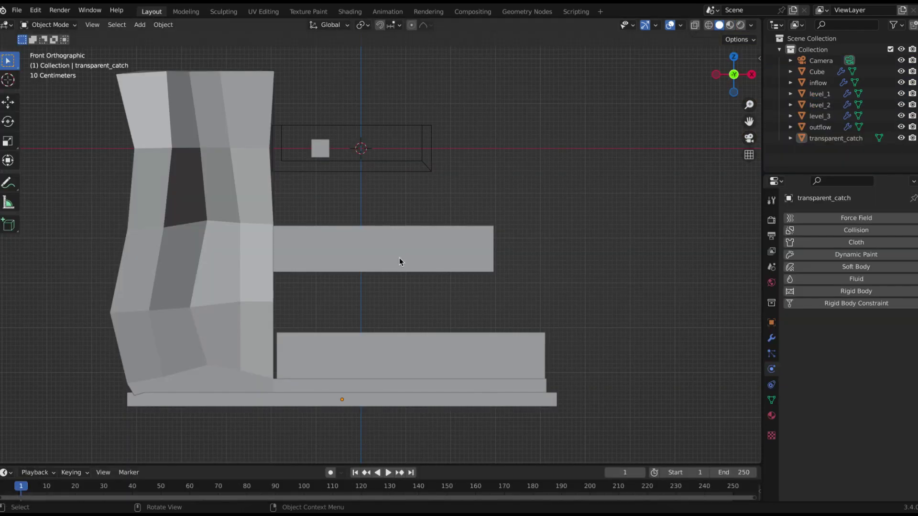
key("shift+a")
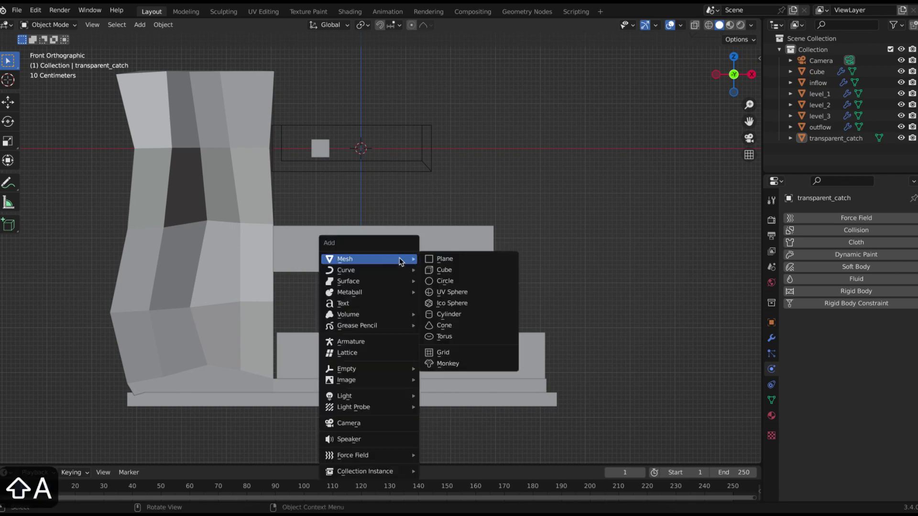
left_click(445, 270)
key("s")
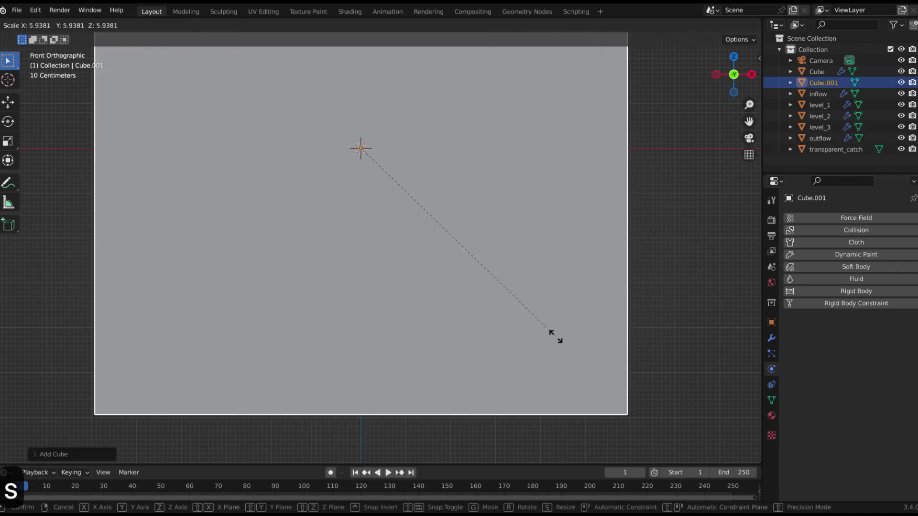
left_click(554, 337)
key("s")
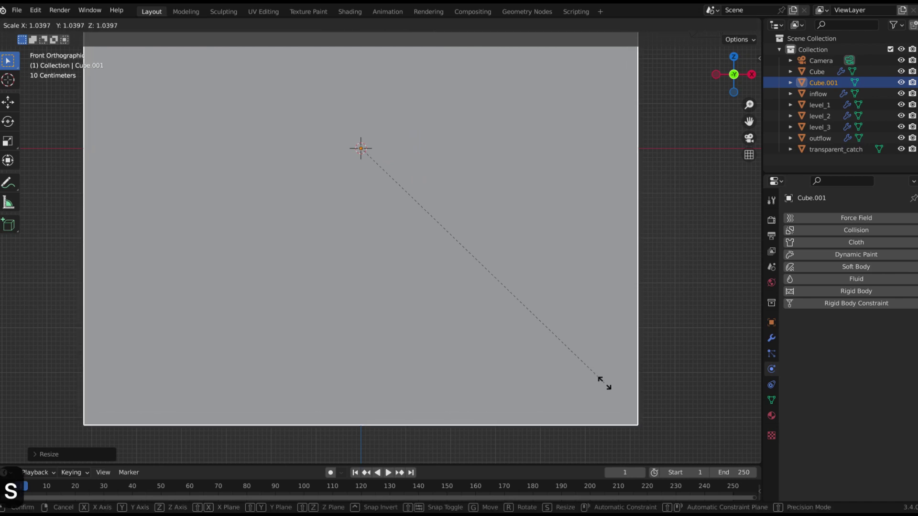
left_click(610, 389)
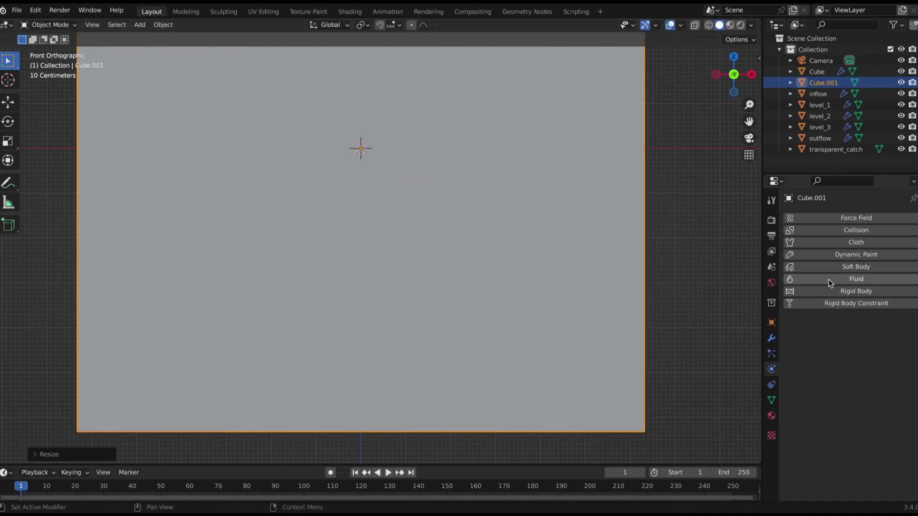
Make Cube.001 a Fluid Domain, then shrink and move it to enclose the rocky base
left_click(810, 279)
left_click(852, 337)
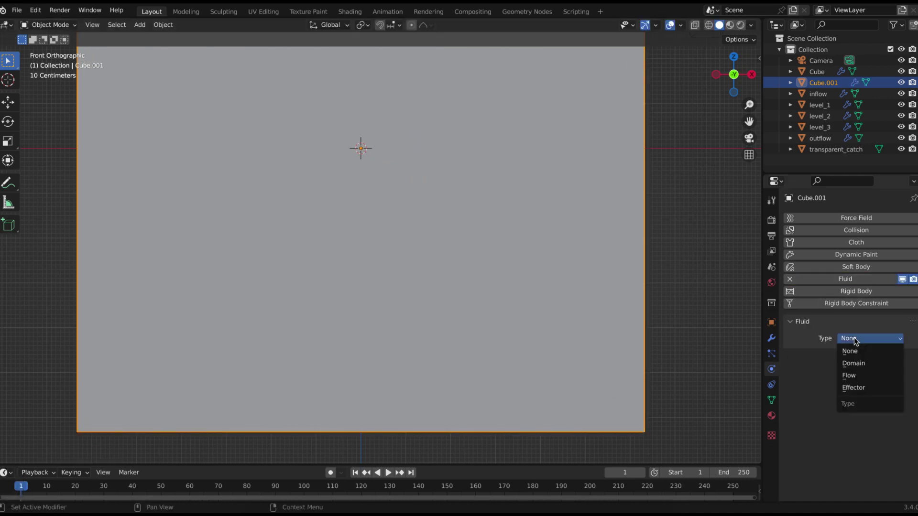
left_click(859, 364)
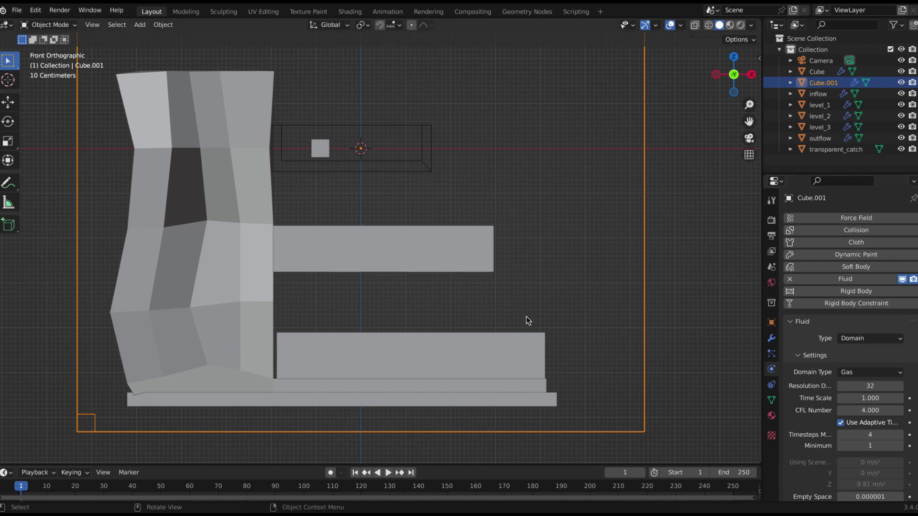
middle_click_drag(506, 262, 507, 262)
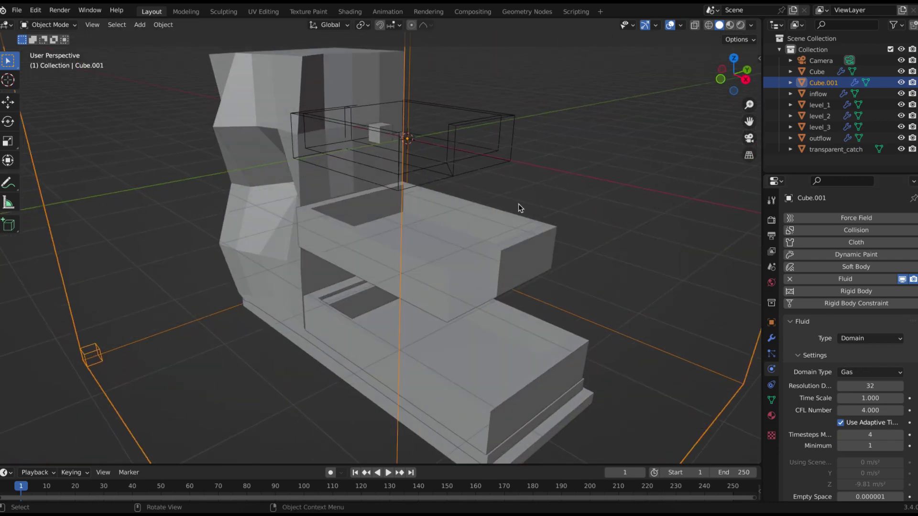
scroll(518, 203, "down", 6)
scroll(518, 204, "up", 2)
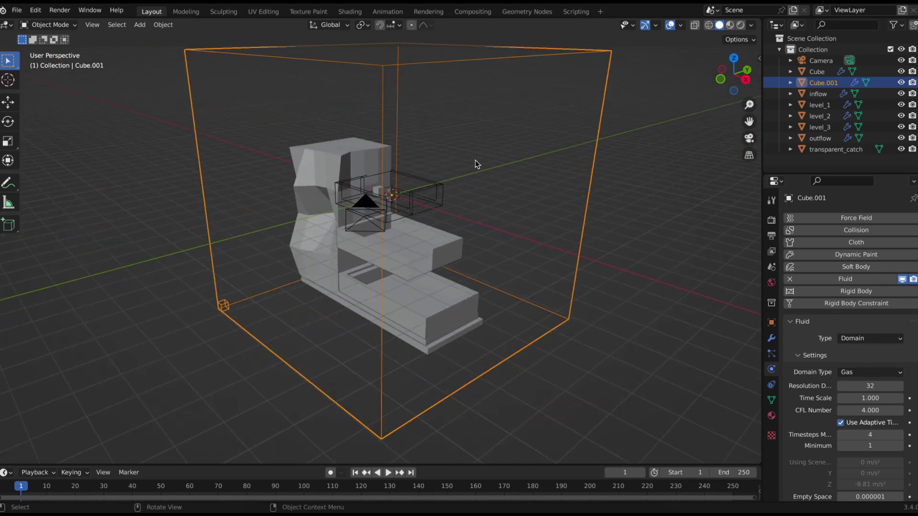
key("s")
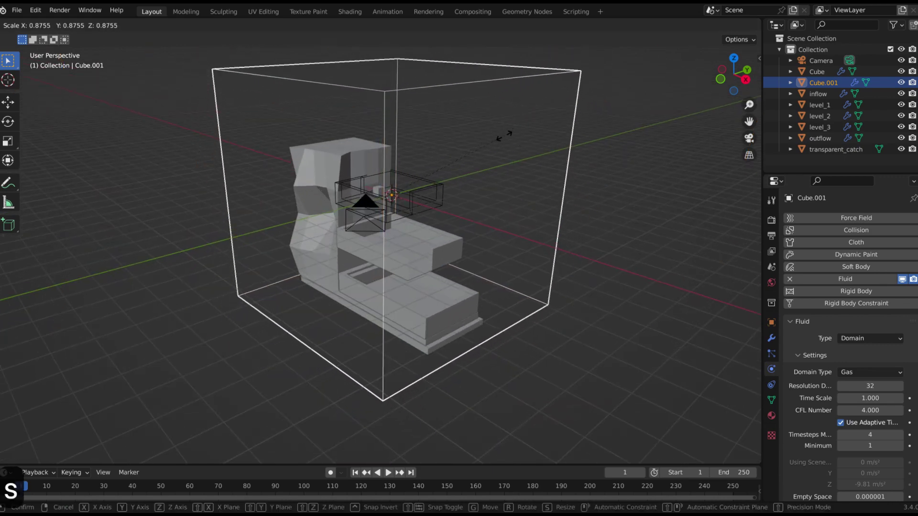
left_click(502, 146)
key("KP_1")
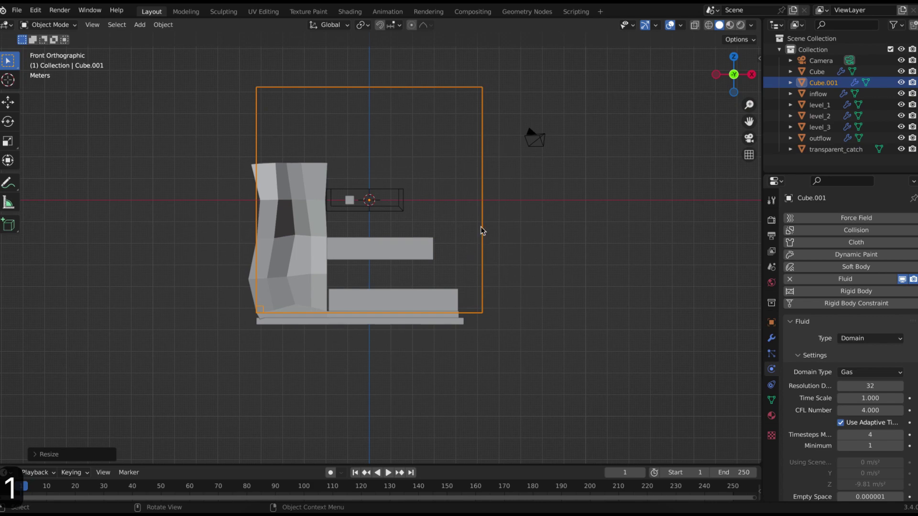
key("g")
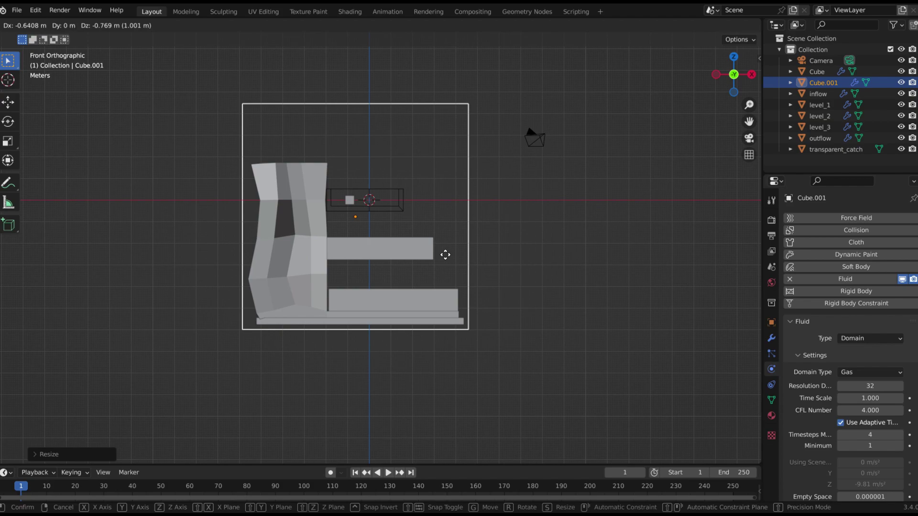
left_click(445, 254)
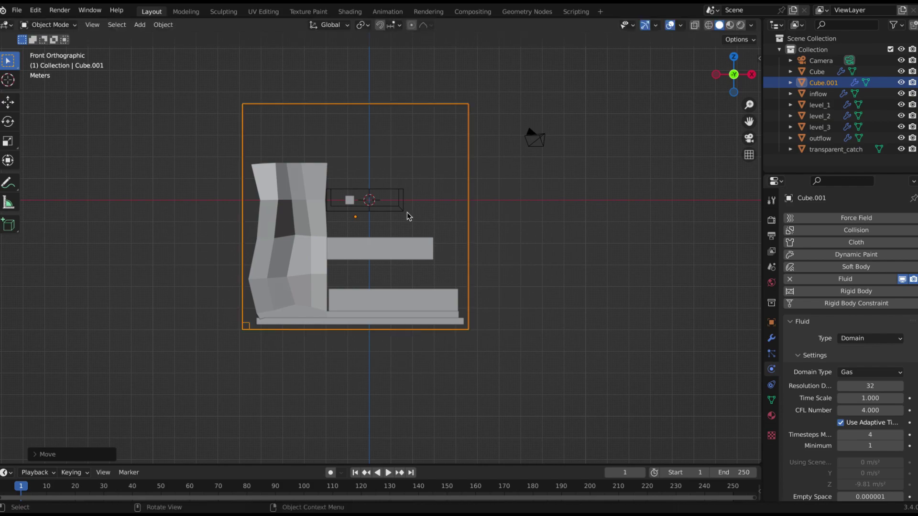
mouse_move(409, 216)
middle_mouse_down()
mouse_move(377, 196)
mouse_move(408, 216)
middle_mouse_up()
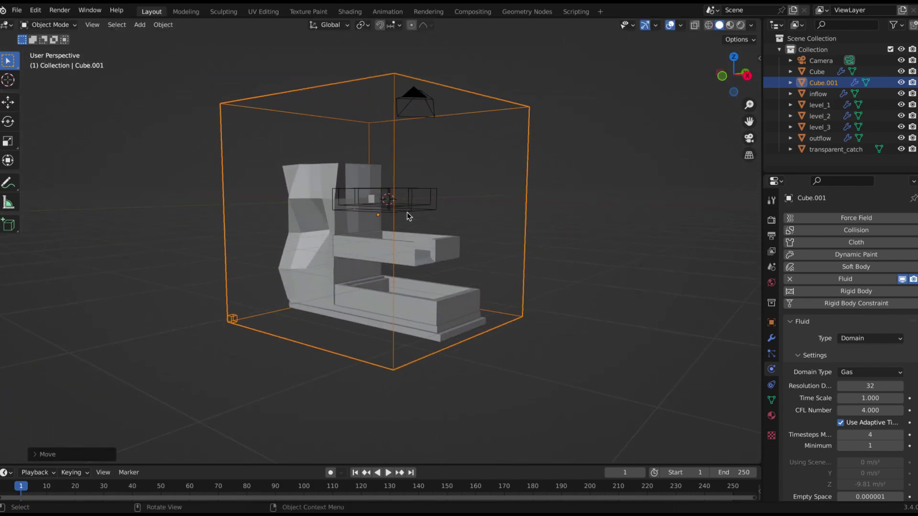
Set the fluid domain type to Liquid
left_click(850, 374)
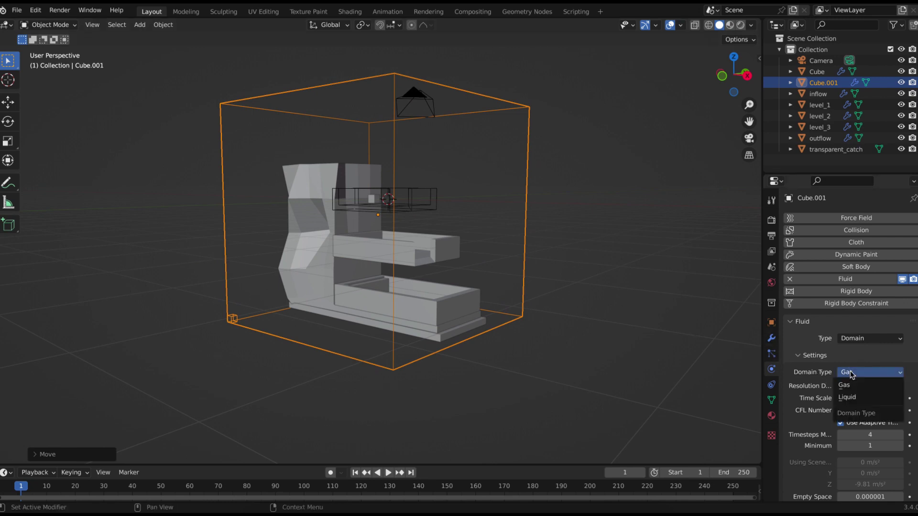
left_click(860, 398)
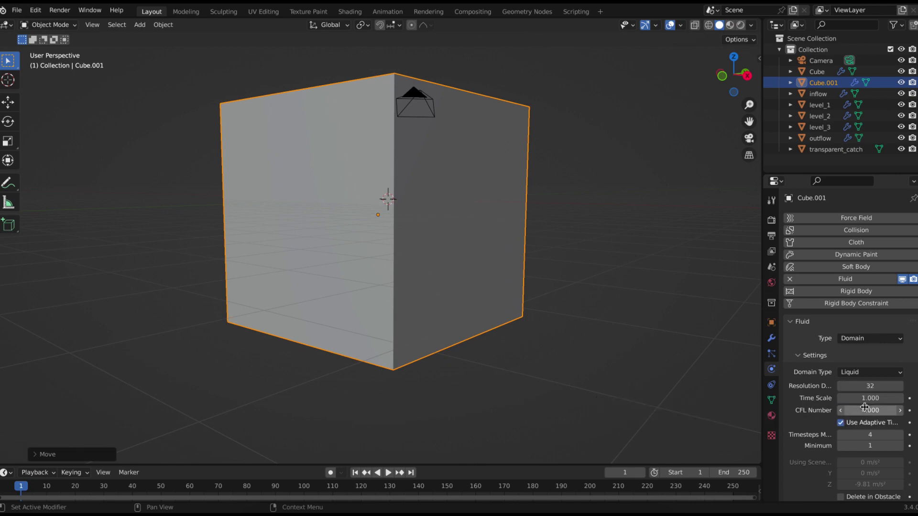
scroll(866, 411, "down", 8)
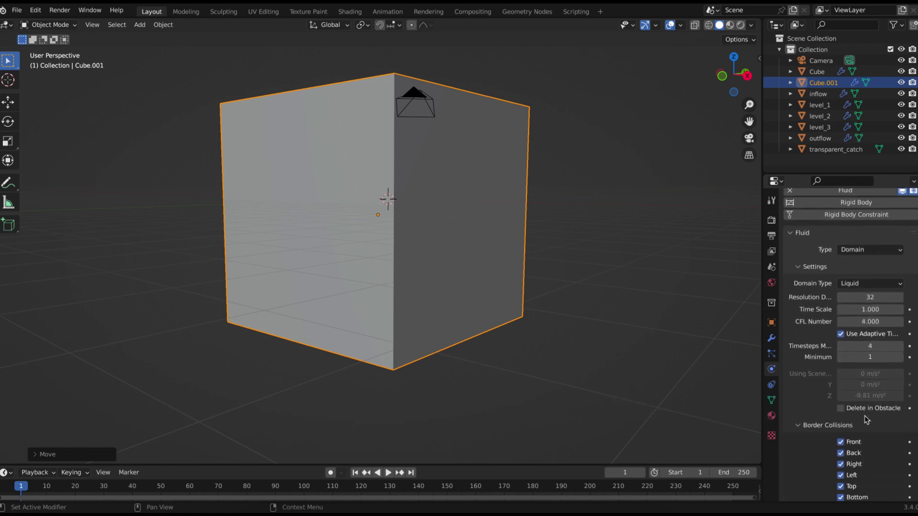
scroll(867, 420, "down", 12)
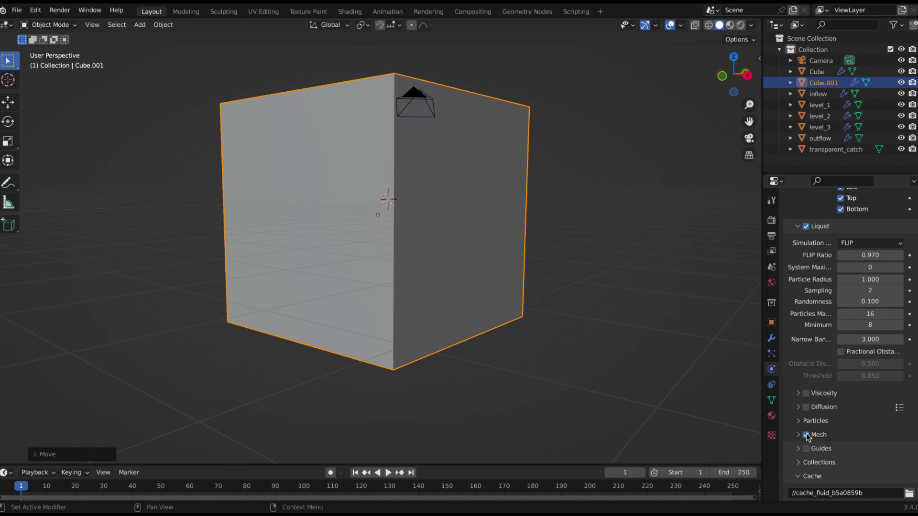
scroll(858, 424, "down", 5)
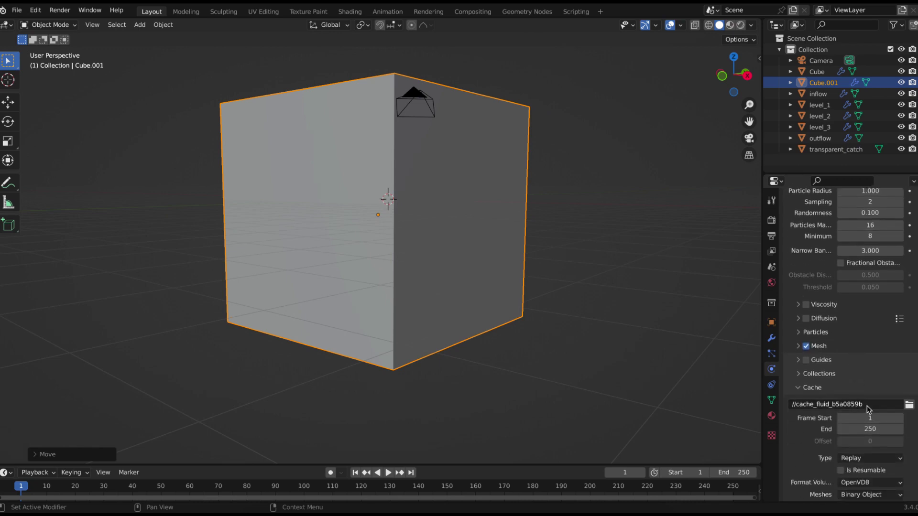
Set the domain's cache folder to //cache/ and its cache type to All
left_click(868, 406)
type("//cache")
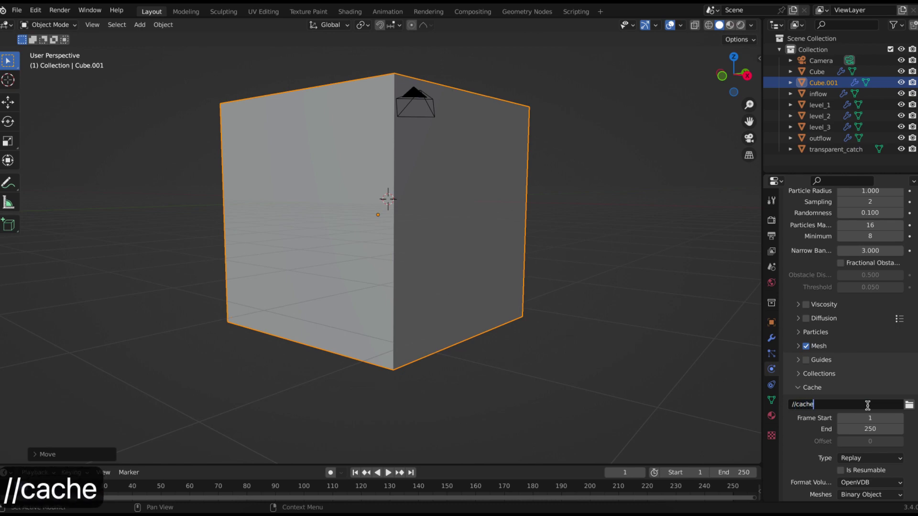
type("/")
key("Return")
scroll(868, 405, "down", 1)
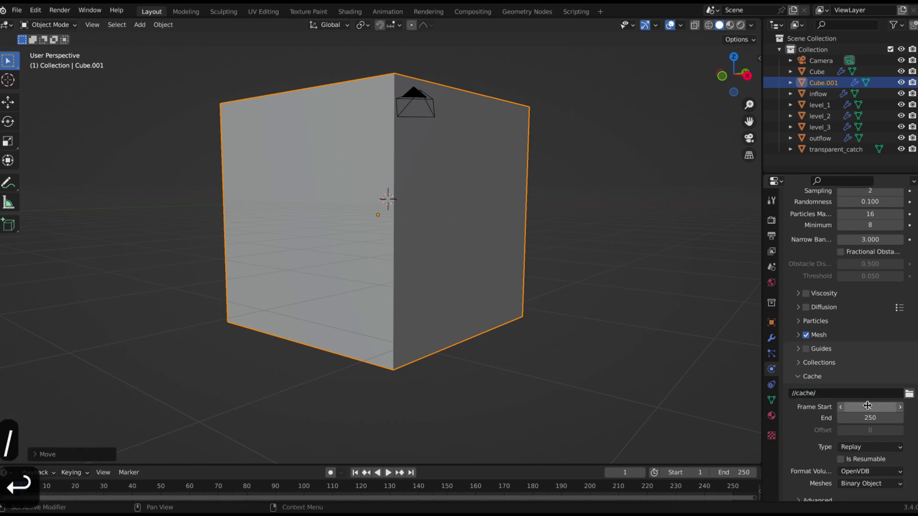
left_click(879, 447)
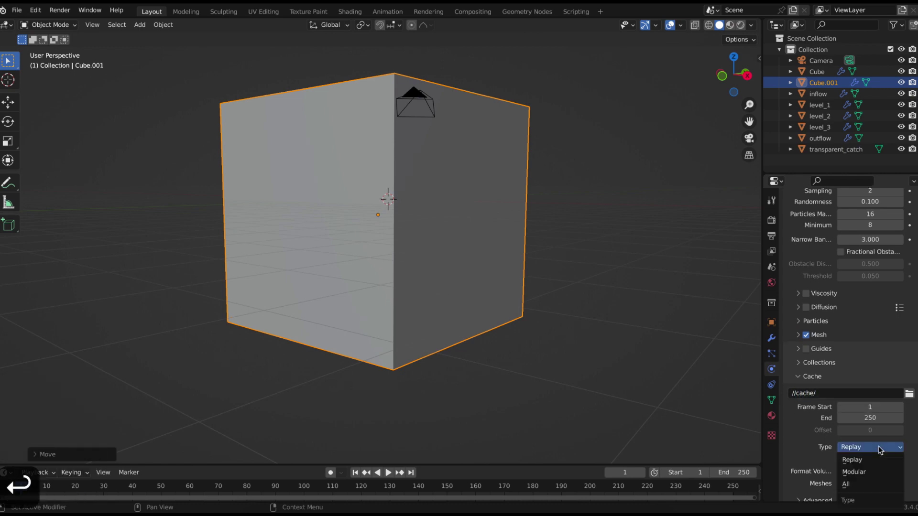
left_click(853, 483)
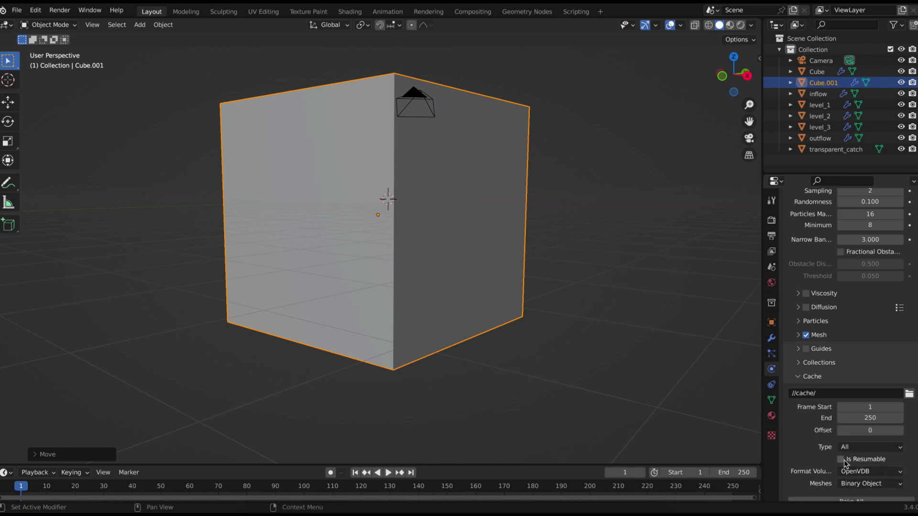
scroll(844, 463, "down", 3)
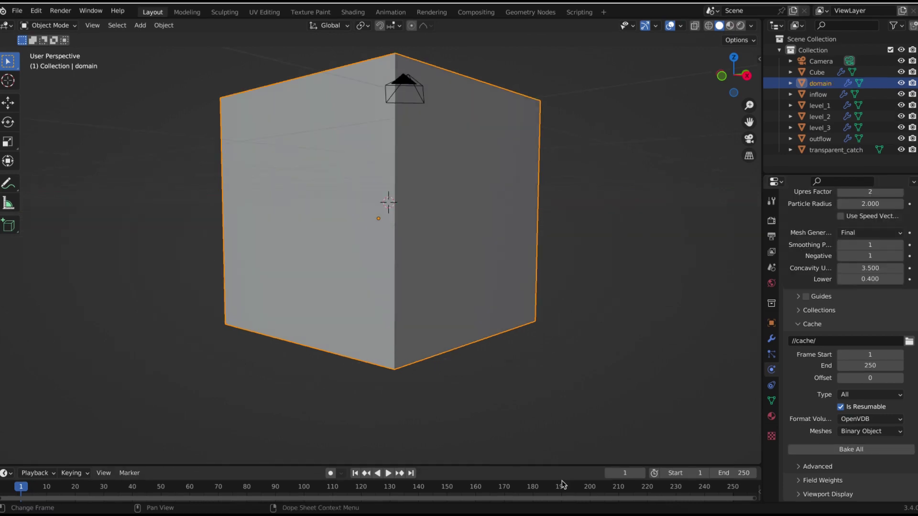
In the Shading workspace, give the fluid domain the existing glass material with its Glass BSDF
left_click(353, 14)
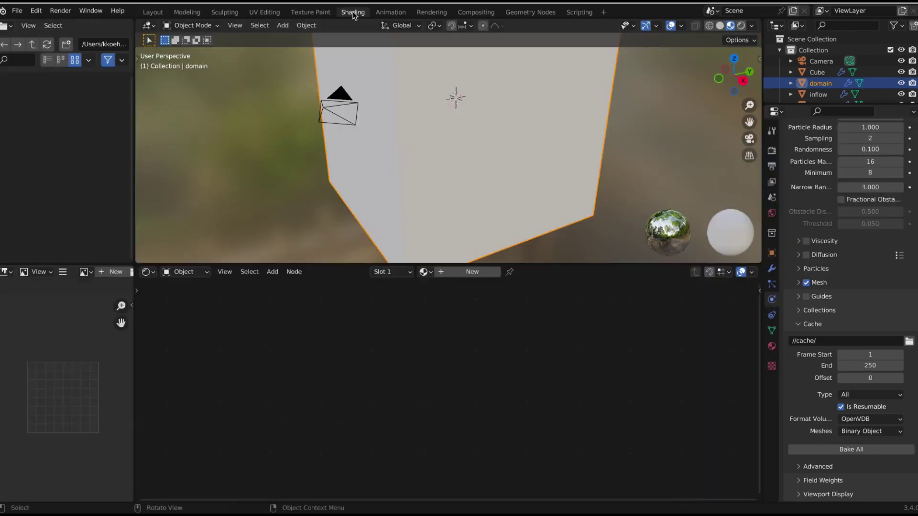
left_click(428, 273)
left_click(446, 311)
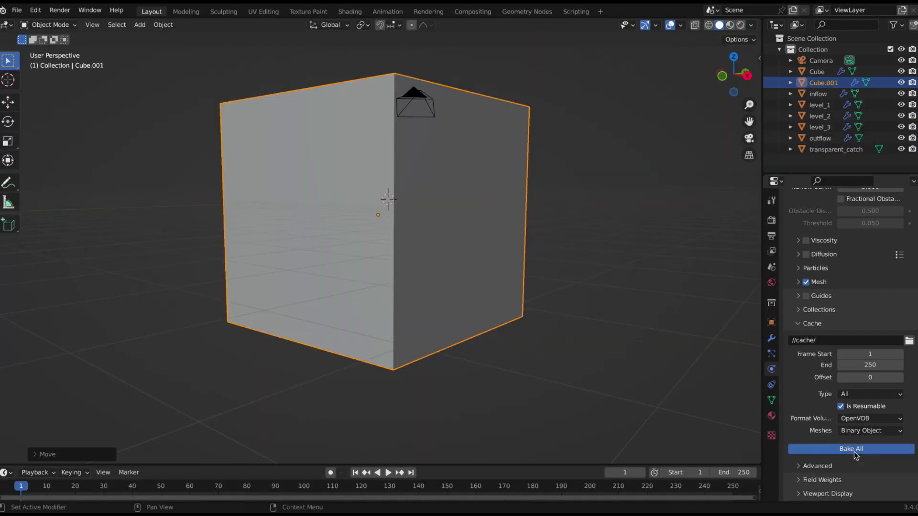
Run Bake All in the domain's Cache panel to bake the liquid for frames 1–250
left_click(854, 453)
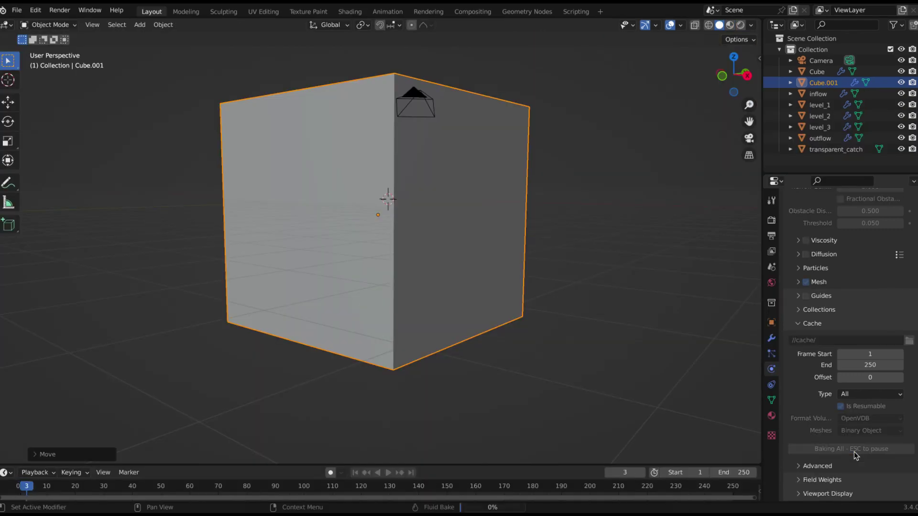